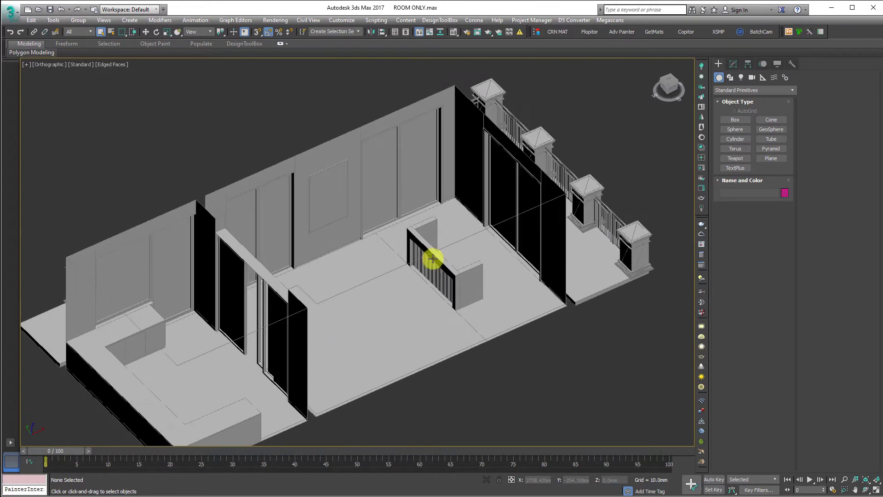
Name the first material sample slot GLASS and change its material type to CoronaMtl
scroll(409, 223, "up", 3)
left_click(414, 225)
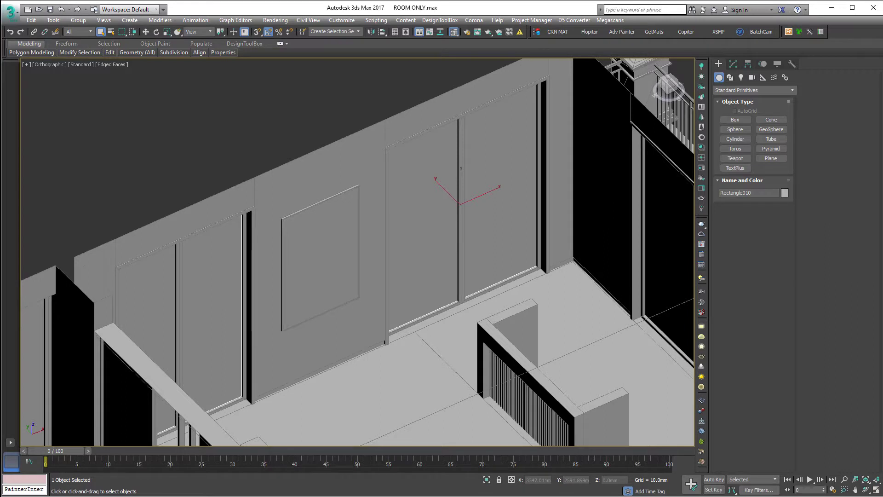
key("m")
left_click(515, 58)
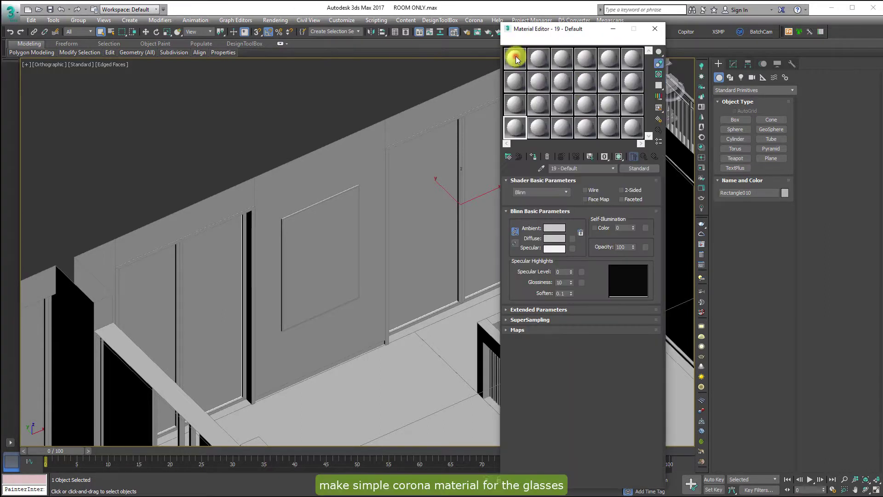
left_click(583, 168)
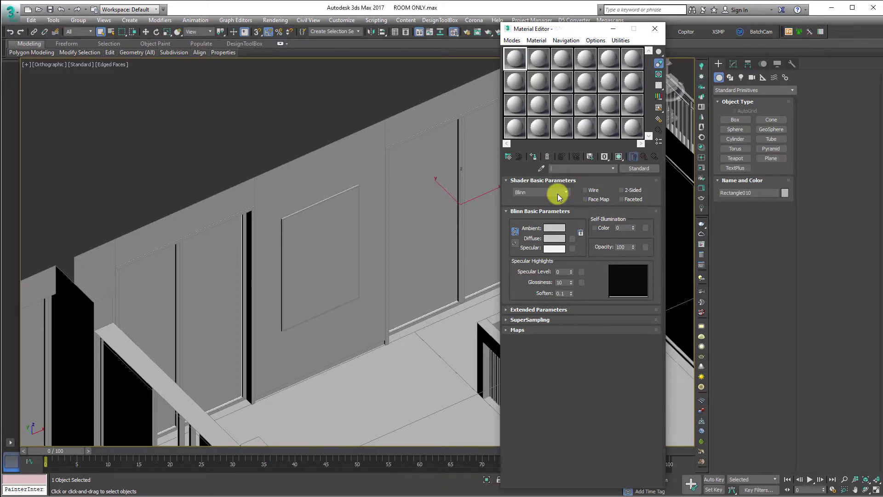
left_click(657, 168)
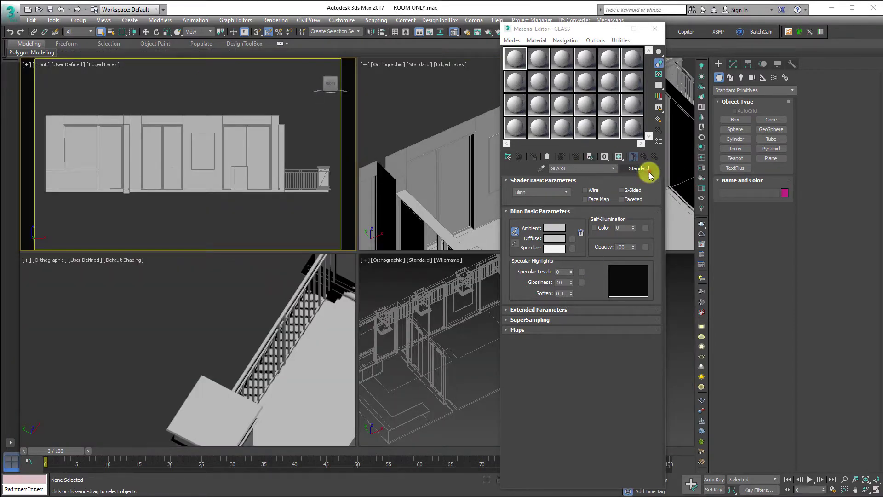
left_click(641, 169)
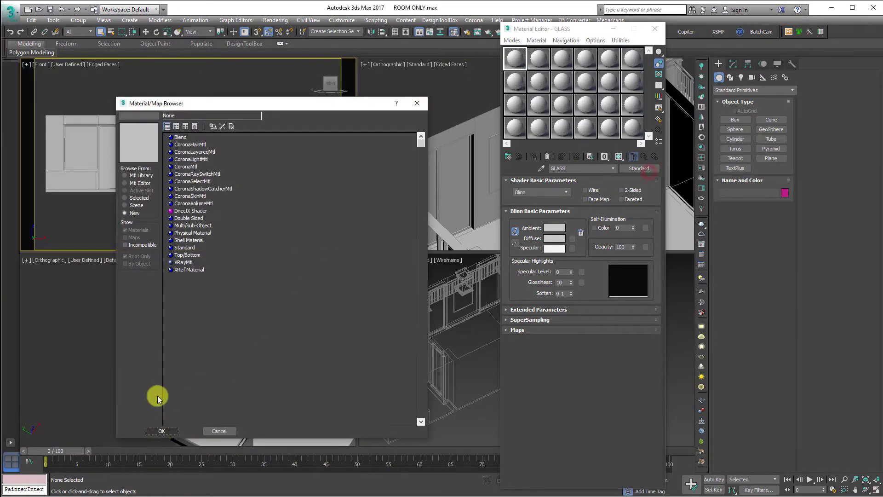
double_click(186, 168)
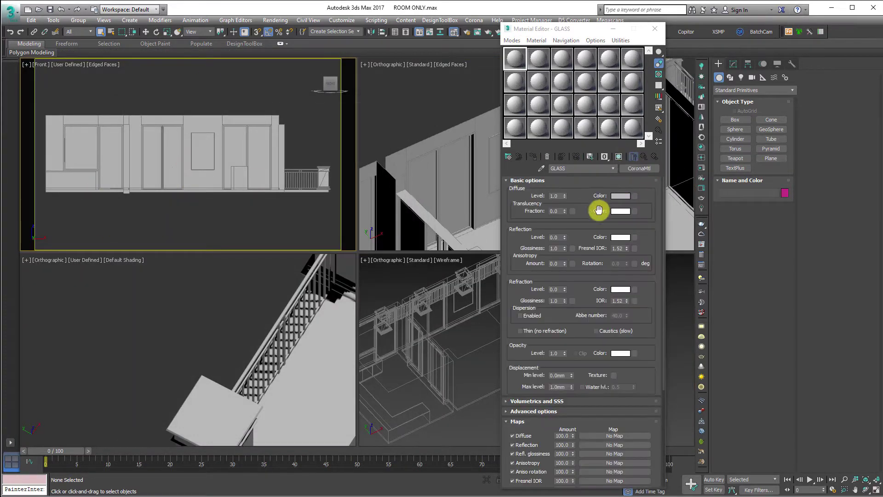
Set the GLASS material's reflection level and refraction level to 1.0 and check its sample in an enlarged preview
left_click_drag(565, 238, 567, 222)
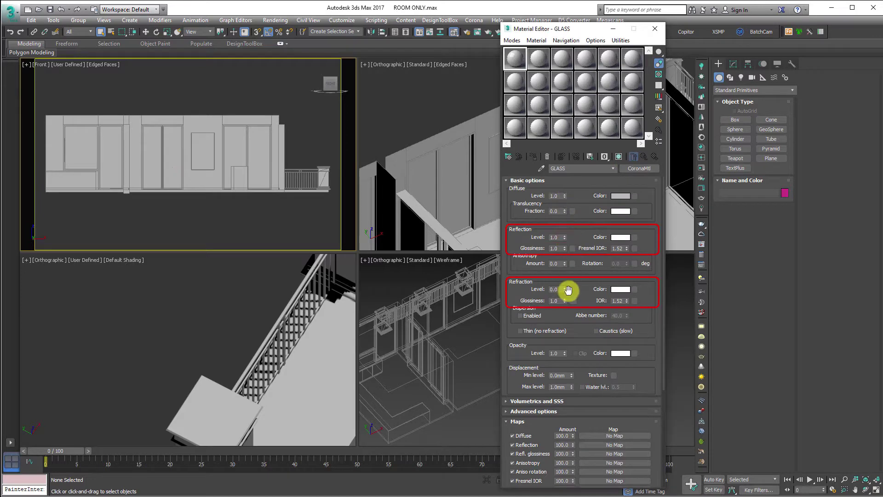
left_click_drag(568, 290, 572, 244)
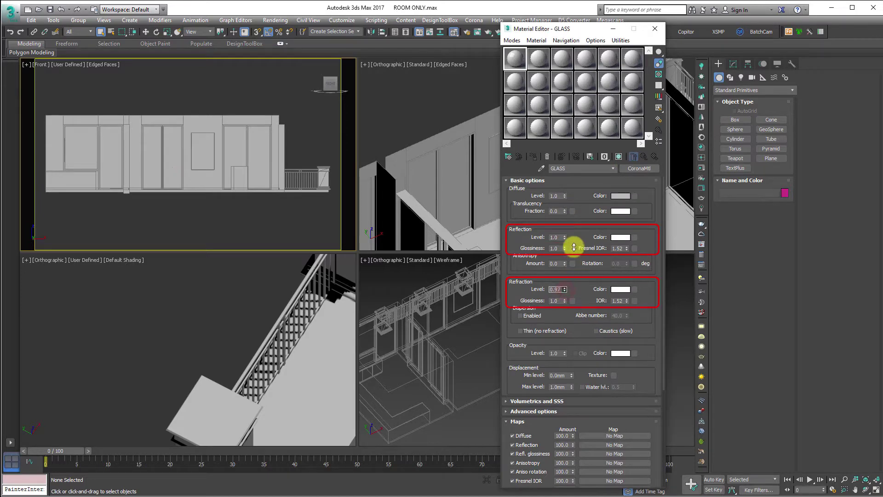
left_click(514, 58)
double_click(514, 58)
left_click_drag(597, 73, 289, 127)
left_click(422, 127)
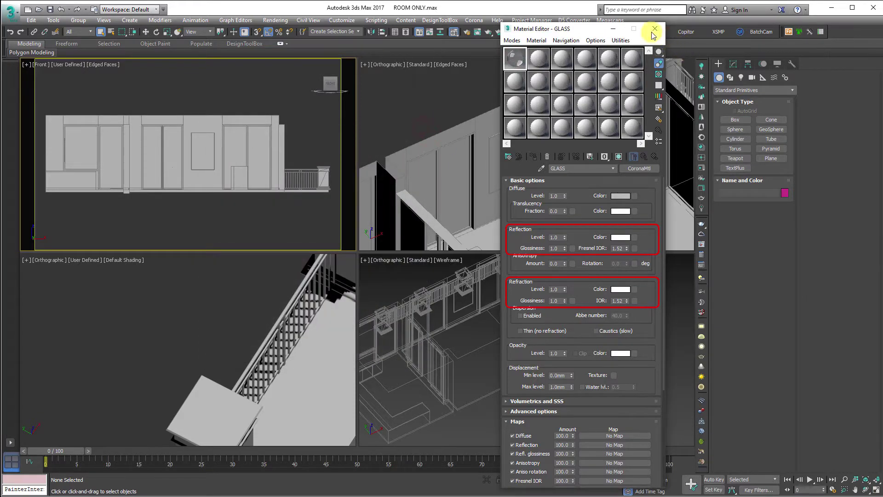
Maximize the wireframe orthographic viewport and switch it to shaded display
left_click(419, 323)
key("alt+w")
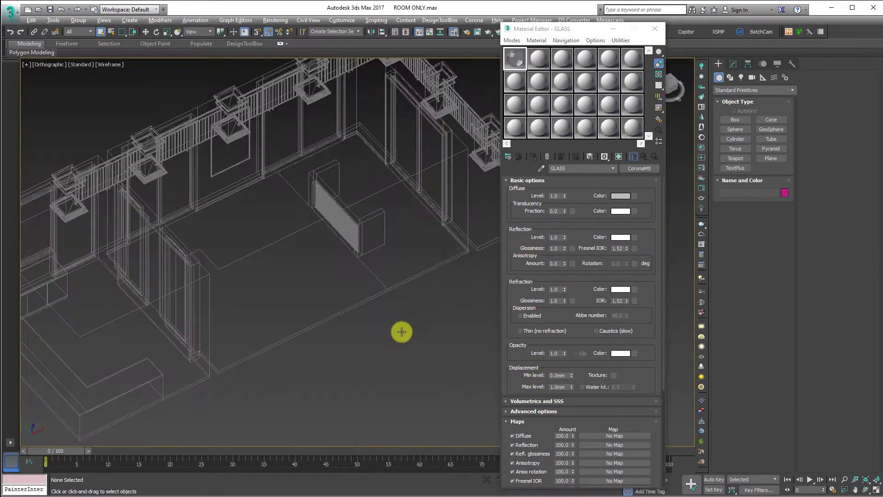
scroll(346, 284, "up", 2)
key("F3")
scroll(248, 239, "up", 8)
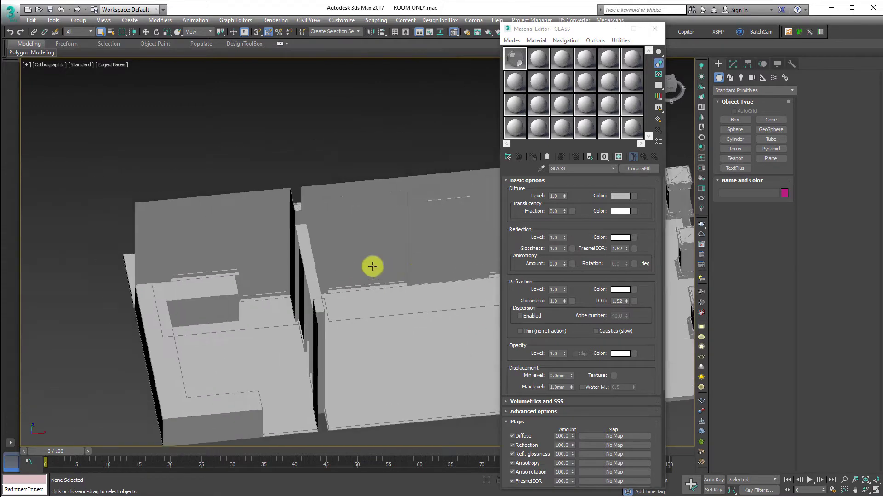
Select all the glass panes of the windows and sliding doors around the room and assign the GLASS material to them
left_click(267, 257)
left_click(243, 251)
middle_click_drag(349, 238, 89, 272)
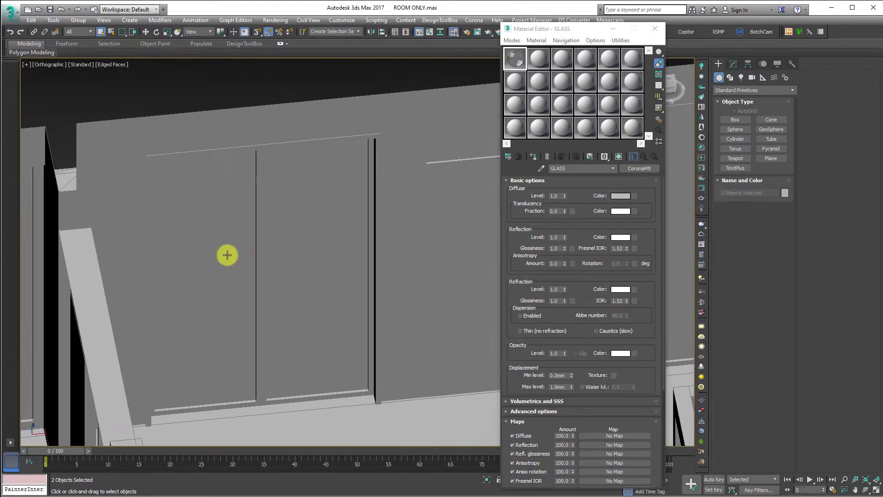
left_click(237, 251, "ctrl")
left_click(327, 252, "ctrl")
middle_click_drag(371, 249, 69, 229)
scroll(165, 229, "down", 3)
middle_click_drag(165, 229, 427, 239, "alt")
left_click(167, 157, "ctrl")
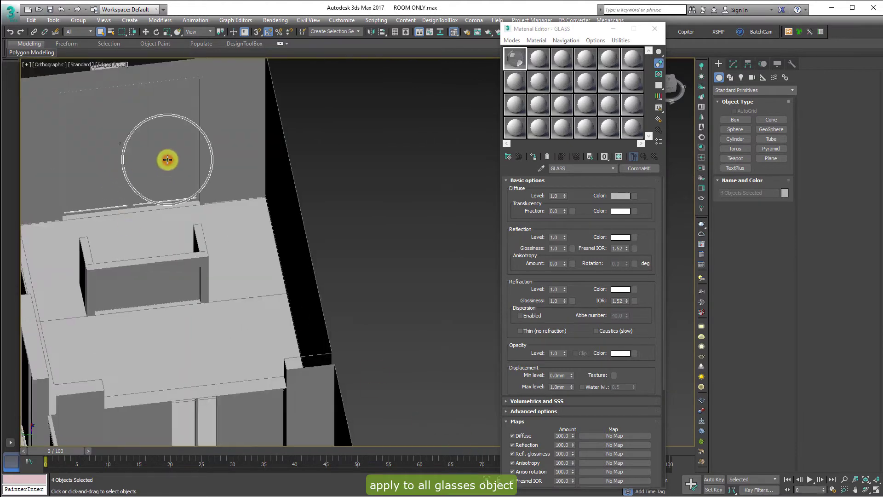
scroll(198, 223, "down", 5)
middle_click_drag(198, 223, 79, 198, "alt")
scroll(80, 197, "up", 5)
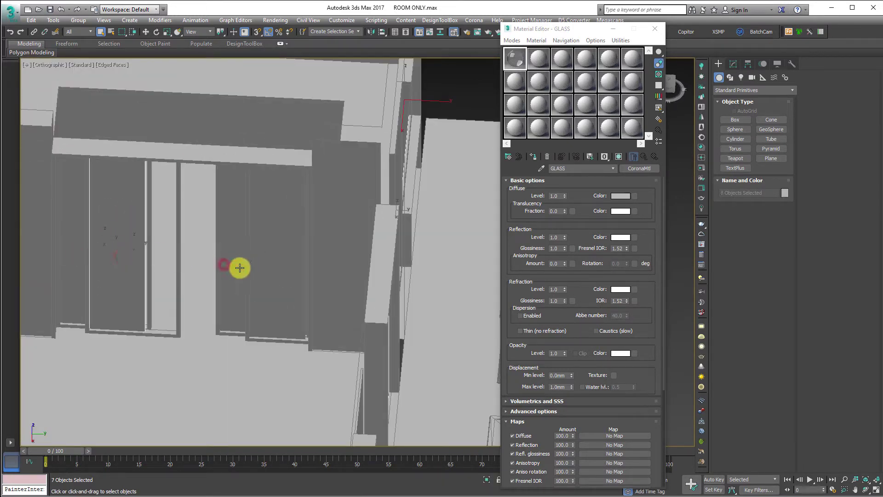
left_click(269, 272, "ctrl")
scroll(244, 274, "down", 5)
middle_click_drag(244, 274, 237, 274, "alt")
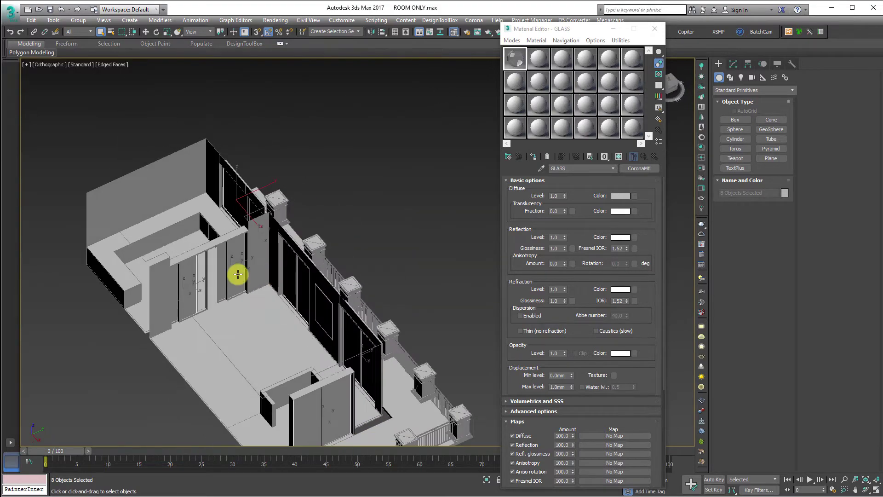
left_click(535, 158)
Inspect the glazed openings from several sides, clear the selection and close the Material Editor
scroll(354, 194, "up", 5)
scroll(238, 296, "down", 3)
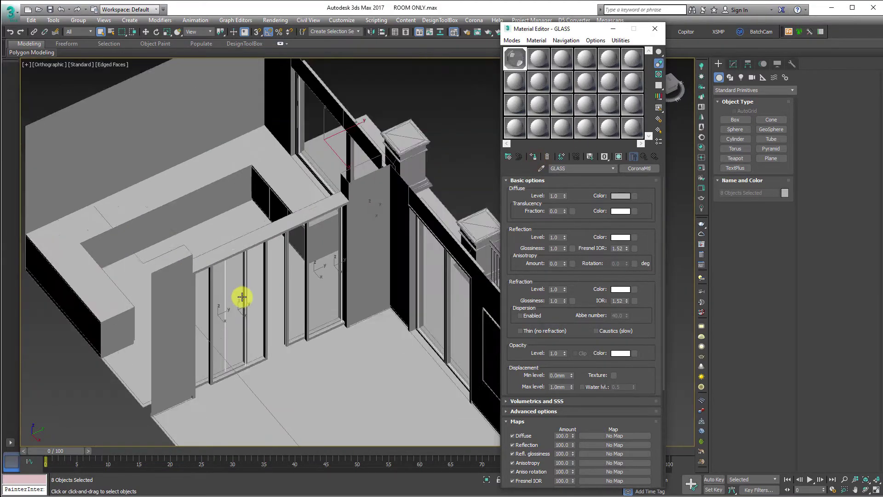
middle_click_drag(261, 297, 357, 294, "alt")
scroll(180, 335, "up", 6)
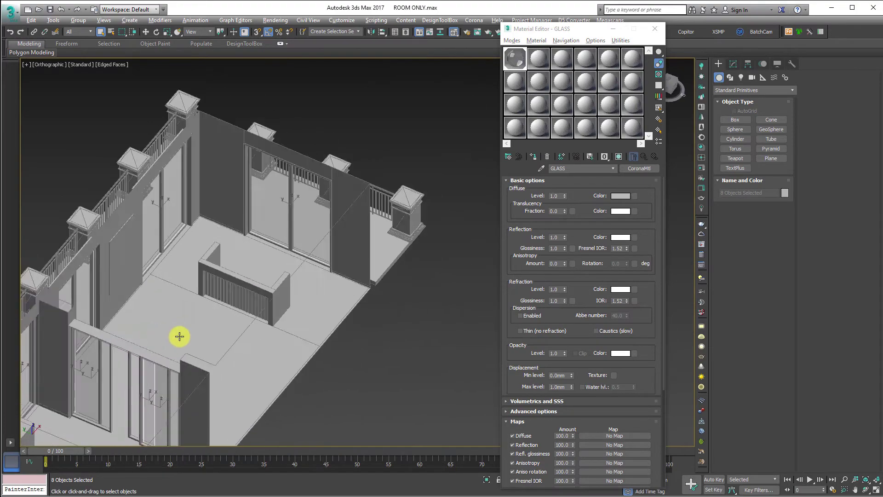
scroll(237, 334, "down", 5)
middle_click_drag(333, 327, 477, 327, "alt")
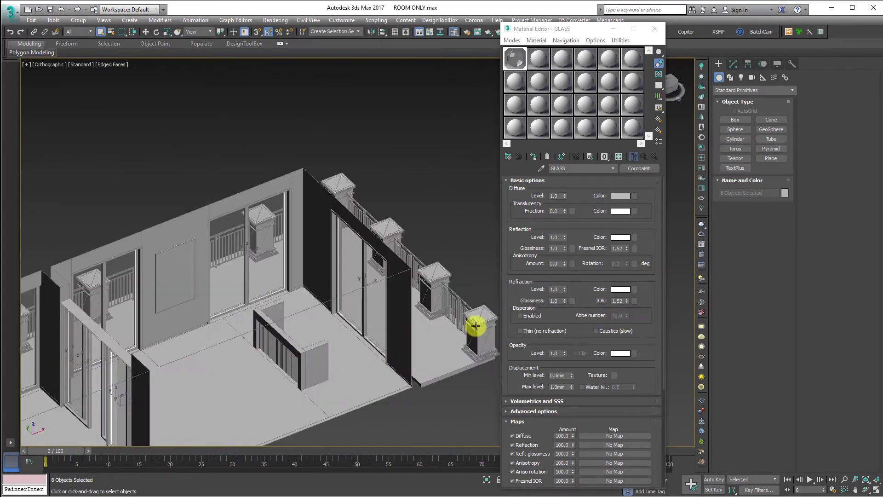
left_click(457, 228)
scroll(227, 290, "up", 4)
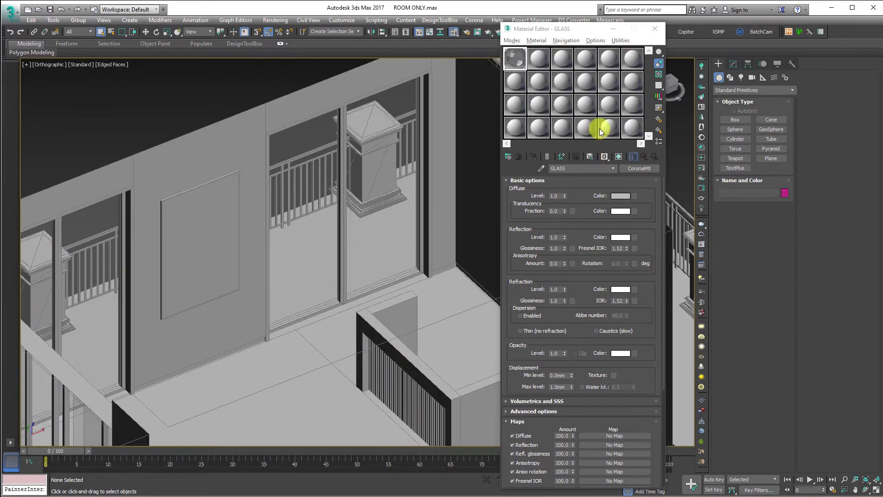
left_click(656, 28)
middle_click_drag(497, 313, 255, 265, "alt")
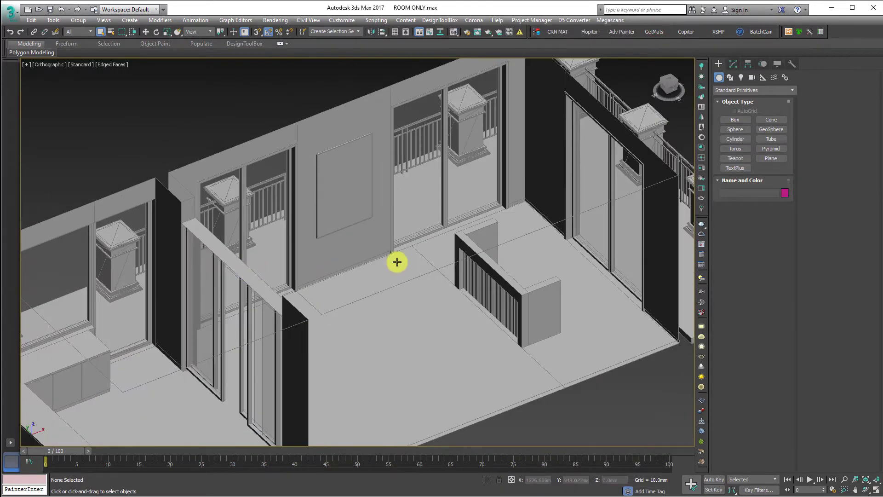
Switch to the Top view and set the render output size to 1600 × 760 with the image aspect unlocked
key("t")
key("F10")
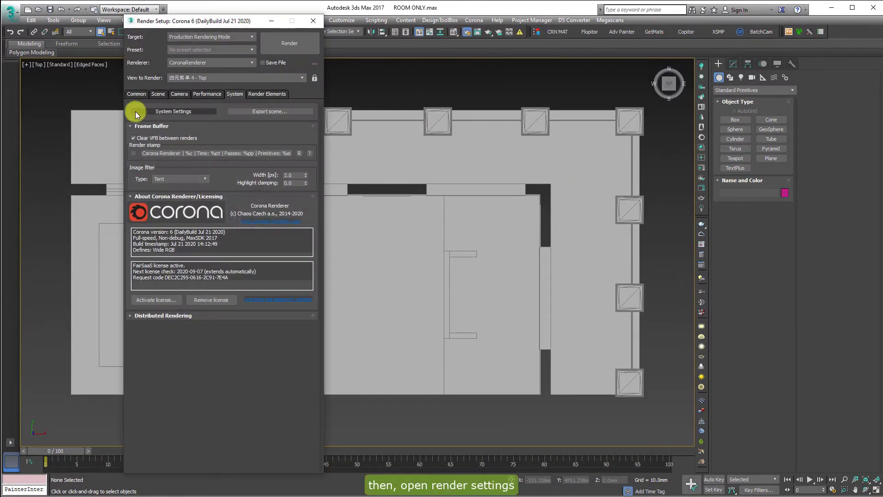
left_click(136, 94)
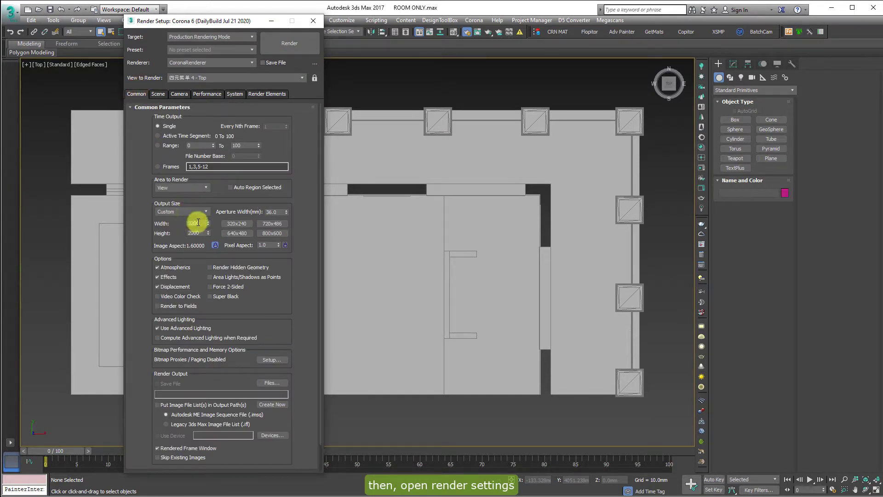
type("16")
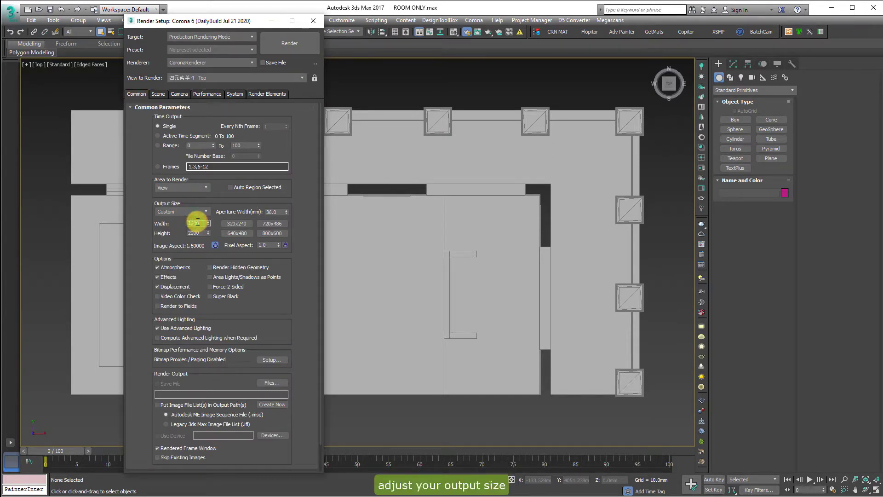
left_click(218, 247)
double_click(197, 233)
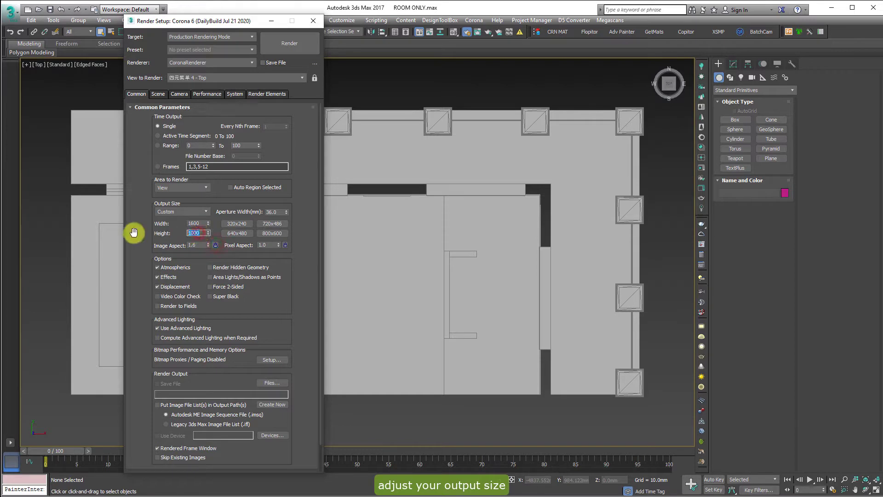
type("72")
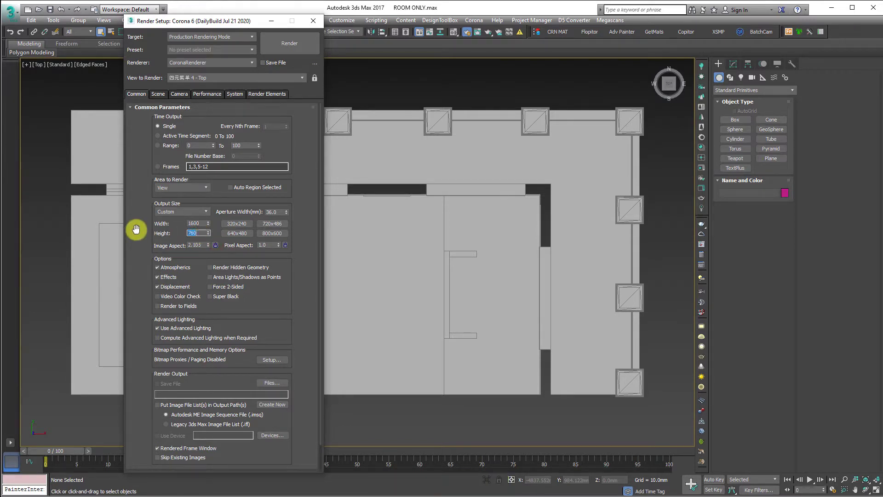
left_click(314, 21)
Show the safe frame and place a targeted CoronaCam from outside the open side into the room, with a target distance of about 5740 mm
key("shift+f")
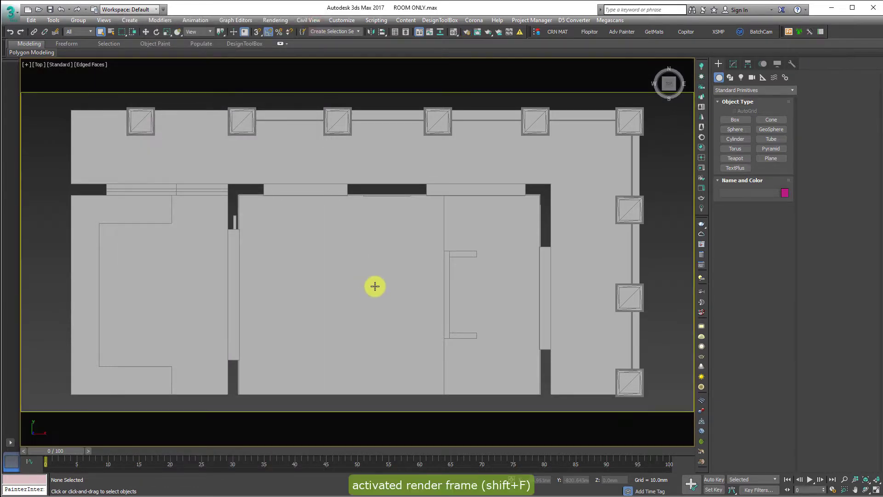
scroll(437, 327, "down", 3)
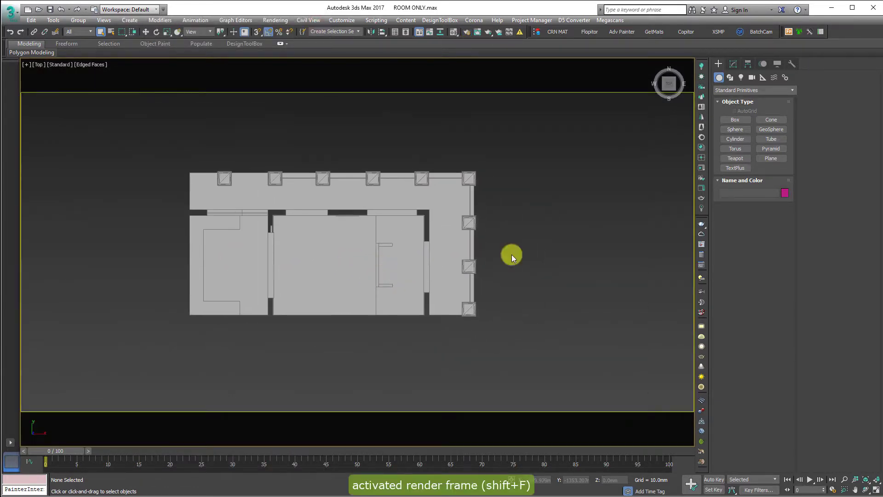
left_click(733, 64)
left_click(731, 67)
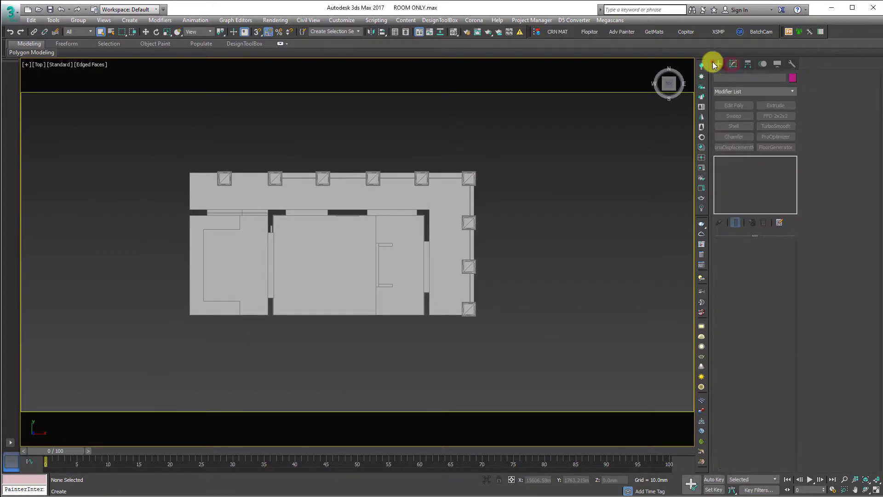
left_click(718, 64)
left_click(753, 79)
left_click(770, 129)
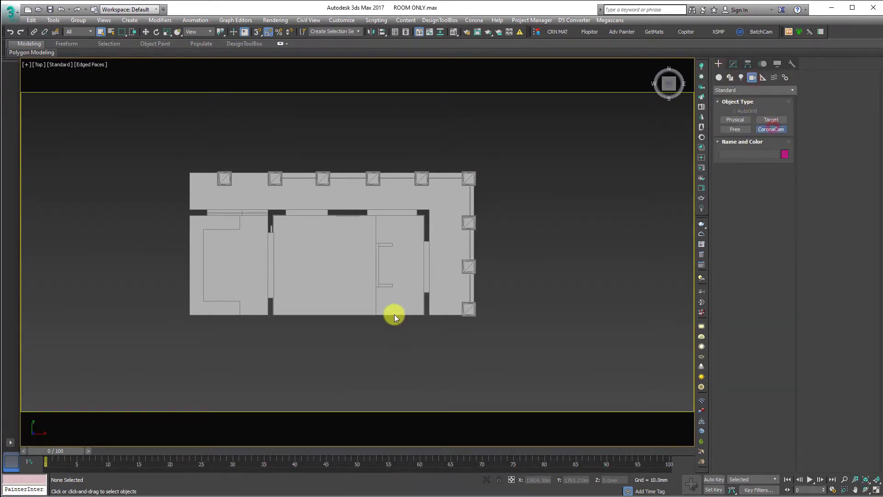
middle_click_drag(402, 262, 370, 248)
left_click_drag(329, 382, 330, 211)
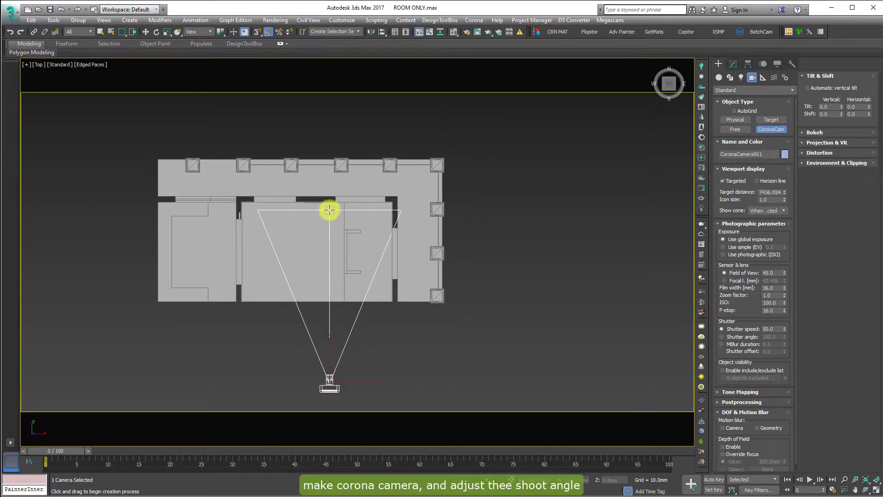
left_click_drag(329, 207, 329, 249)
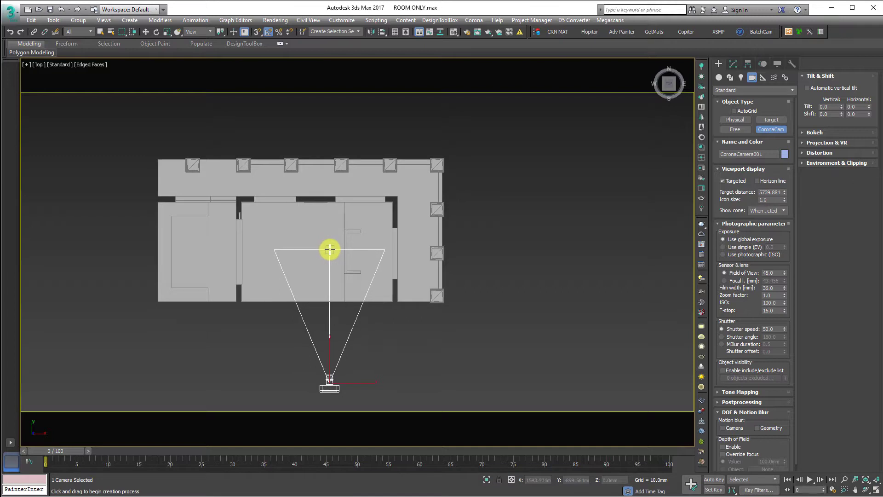
Return to the four-viewport layout with the Corona camera's view replacing the Top view, and turn off the Front viewport's safe frame
key("alt+w")
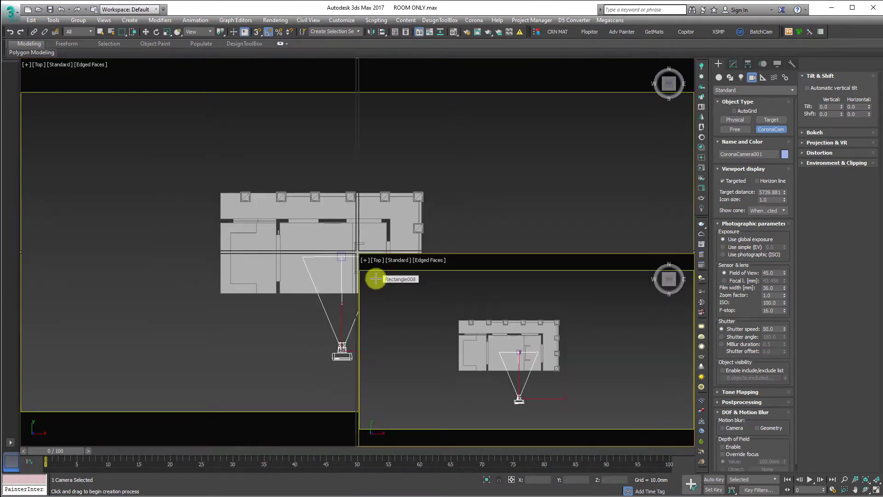
key("c")
middle_click_drag(482, 321, 561, 428)
middle_click(156, 357)
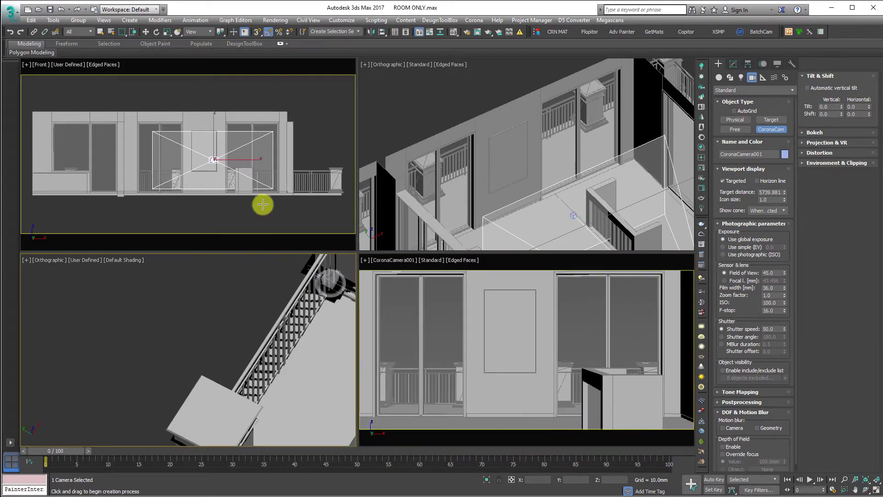
middle_click(271, 152)
key("shift+f")
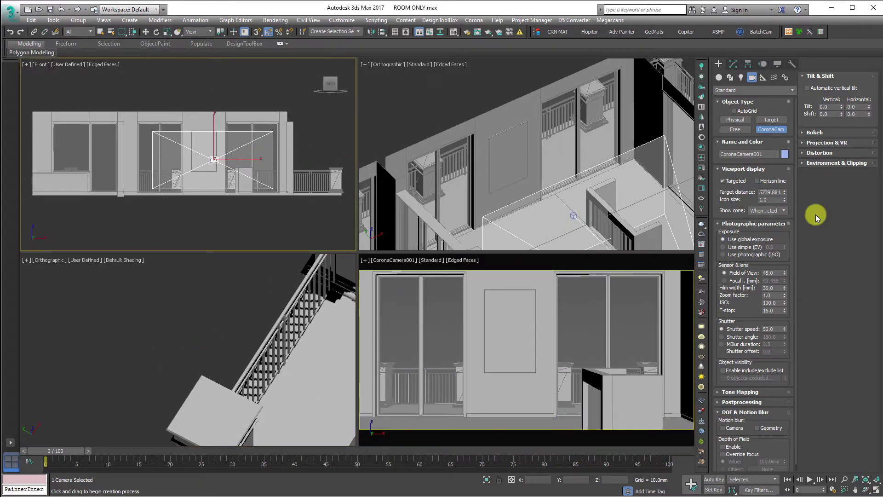
Control the Corona camera by focal length and reduce it to about 25.6 mm to widen the shot
left_click(732, 280)
mouse_move(785, 281)
left_mouse_down()
mouse_move(790, 308)
mouse_move(788, 298)
left_mouse_up()
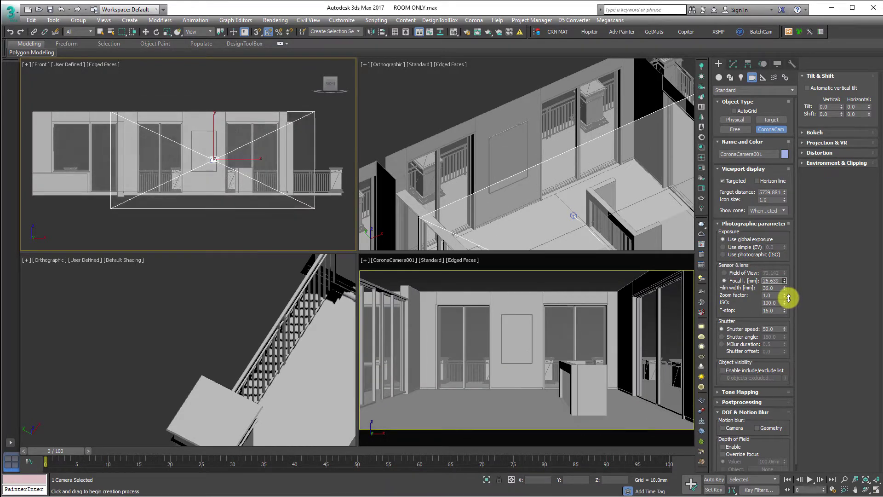
Lower the Corona camera in the Front view to a height of about 1089 mm
right_click(178, 261)
scroll(207, 143, "up", 3)
key("w")
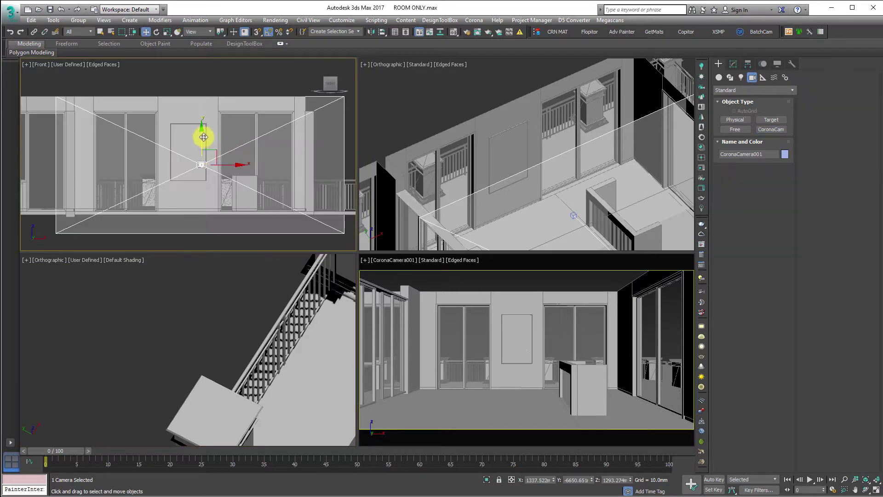
left_click_drag(203, 138, 201, 142)
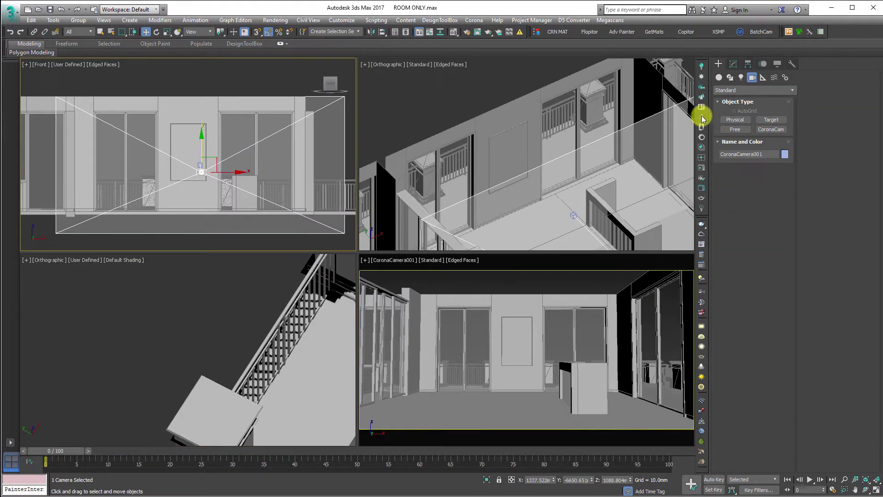
Turn on automatic vertical tilt in the Corona camera's Tilt & Shift settings
left_click(733, 66)
left_click(394, 260)
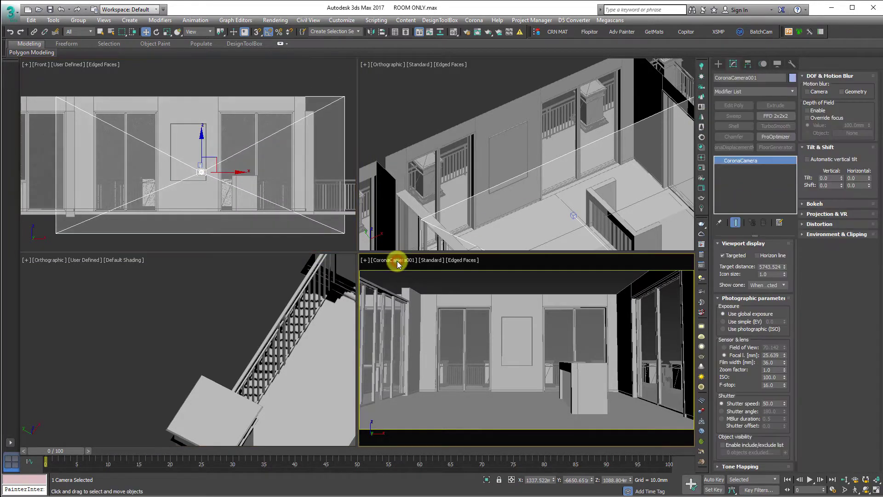
left_click(395, 260)
left_click(466, 433)
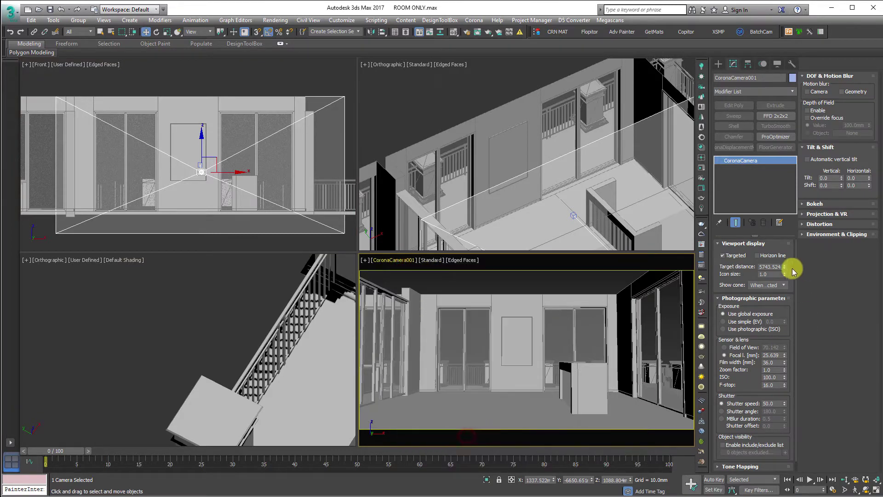
left_click_drag(755, 381, 755, 174)
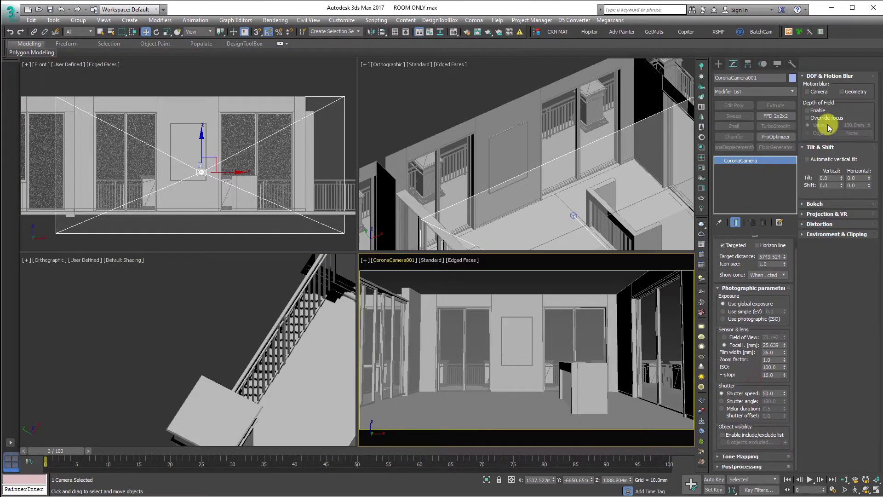
left_click(823, 160)
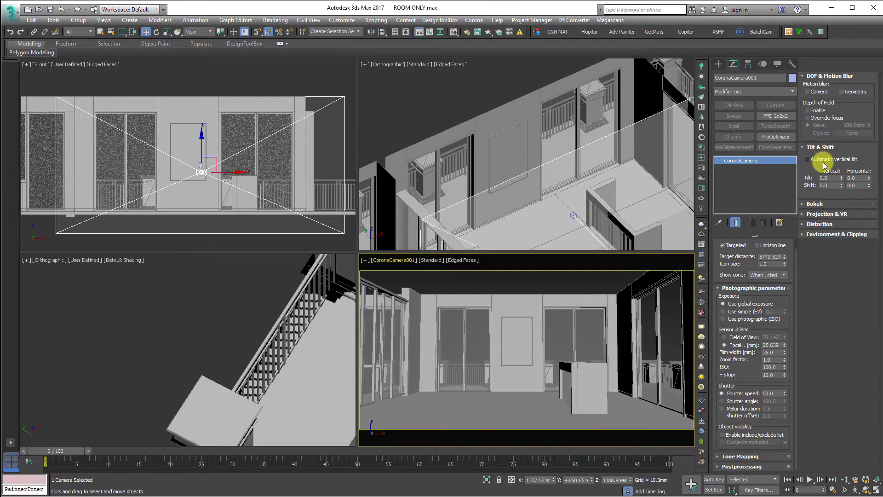
Unhide all objects to bring back the ceiling and shift the camera view slightly
right_click(479, 284)
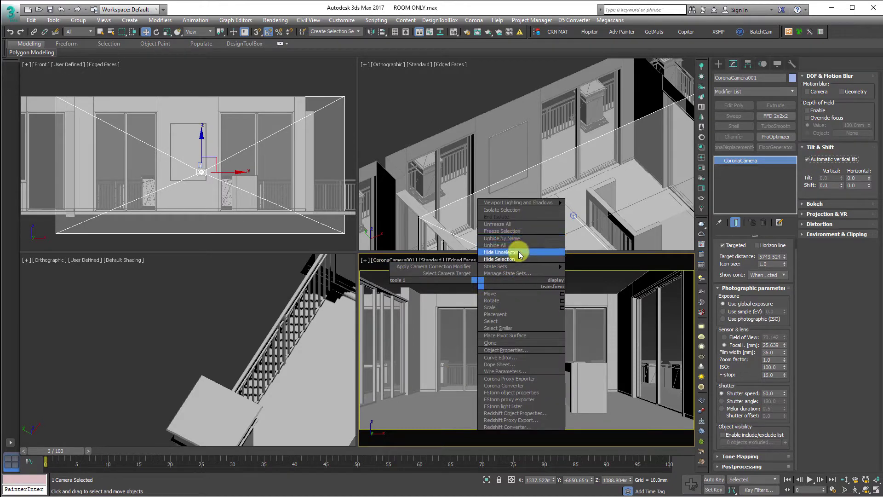
left_click(520, 251)
middle_click_drag(532, 328, 532, 325)
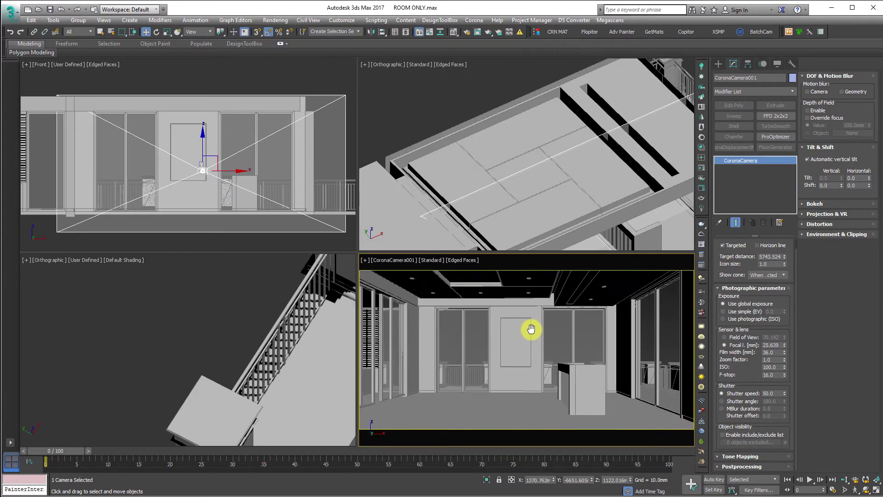
Raise the camera's target by about 56 mm and dolly the camera back to a target distance of about 6033 mm
right_click(532, 325)
left_click(509, 317)
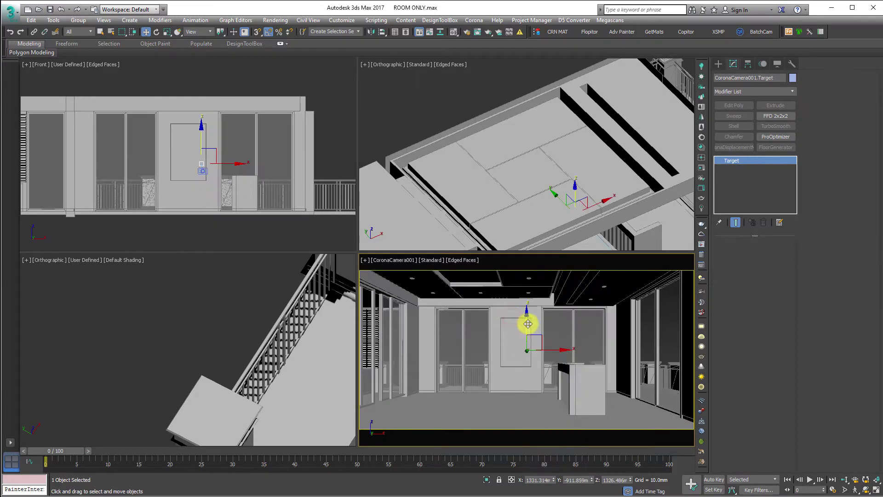
left_click_drag(527, 324, 526, 317)
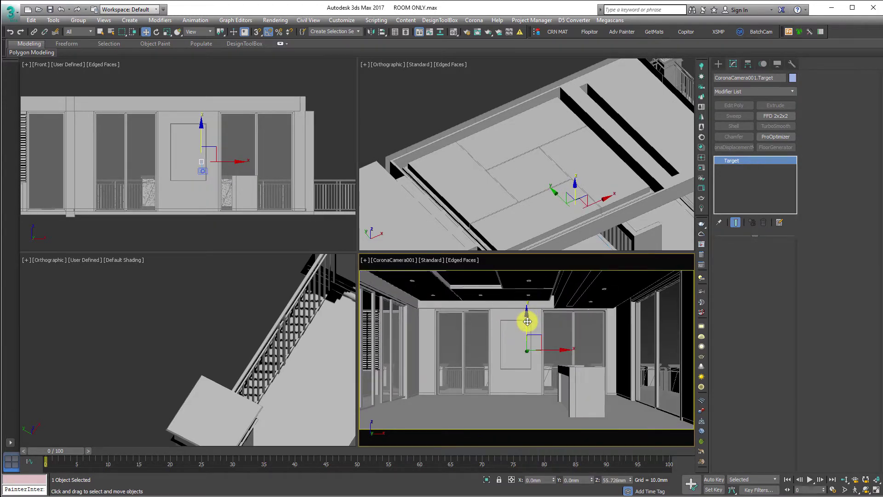
left_click(845, 479)
left_click_drag(578, 380, 581, 381)
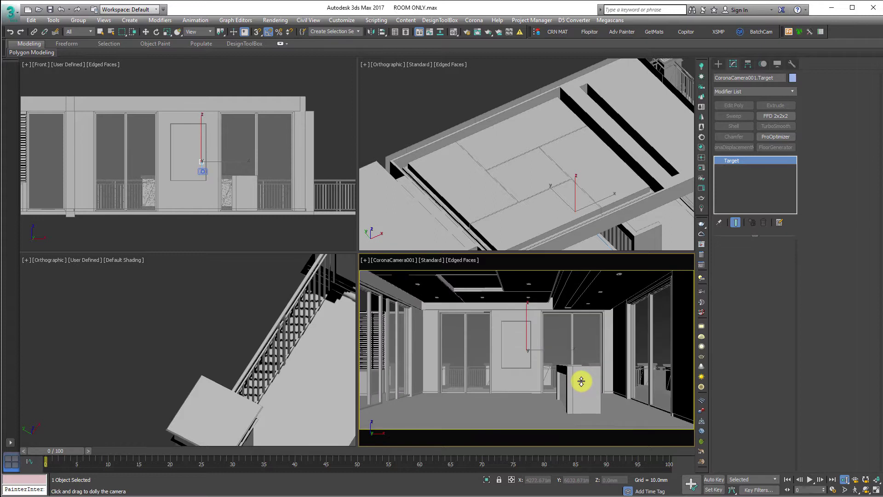
Set the Corona camera's focal length to 22 mm and dolly it in to a target distance of about 5490 mm
left_click(394, 261)
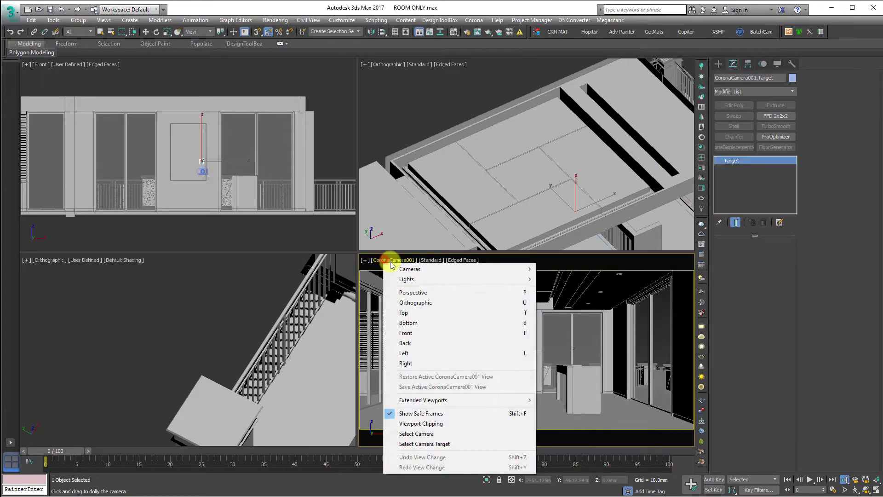
left_click(446, 430)
left_click(719, 63)
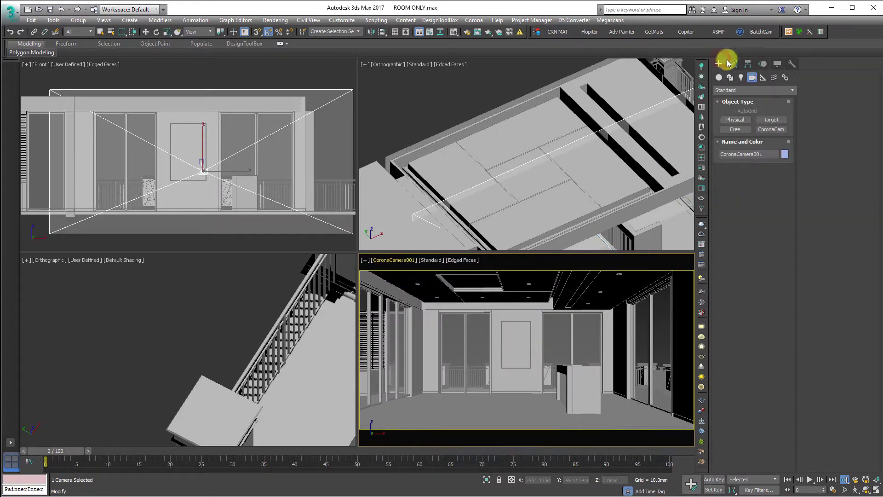
left_click(733, 64)
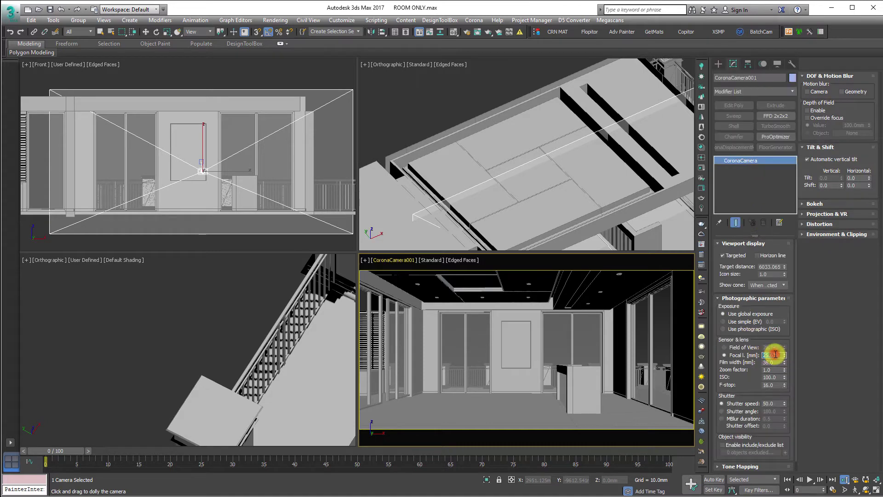
key("Return")
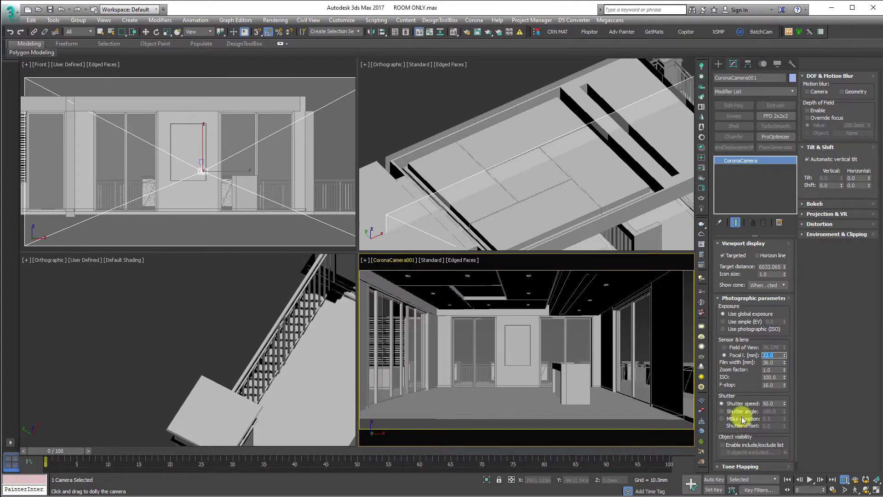
left_click_drag(554, 404, 559, 394)
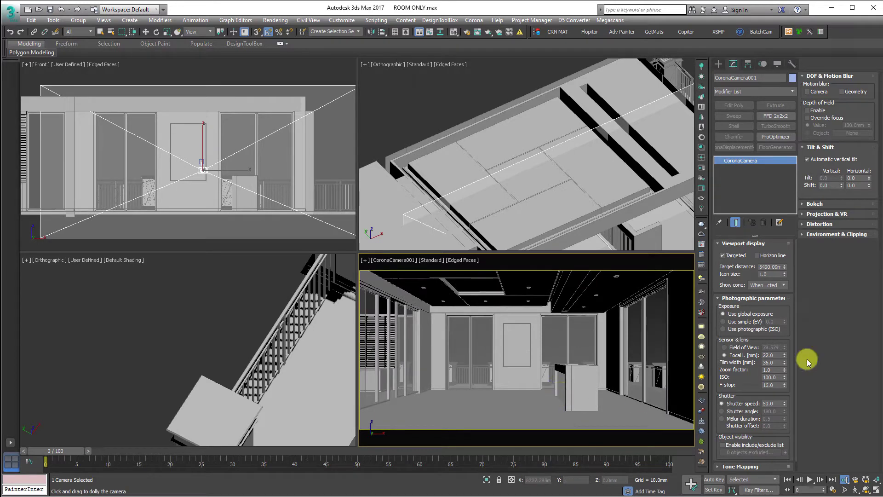
Set the camera's focal length to 18 mm and dolly in to a target distance of about 4886 mm
left_click(778, 277)
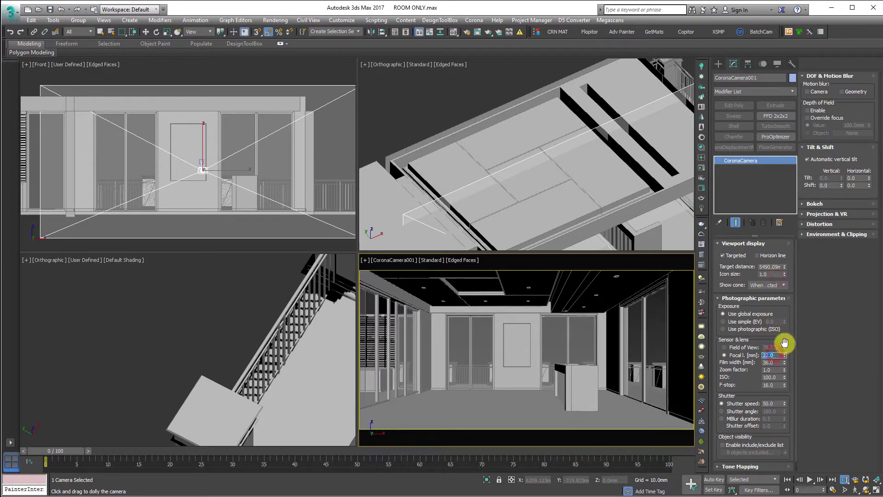
type("18")
key("Return")
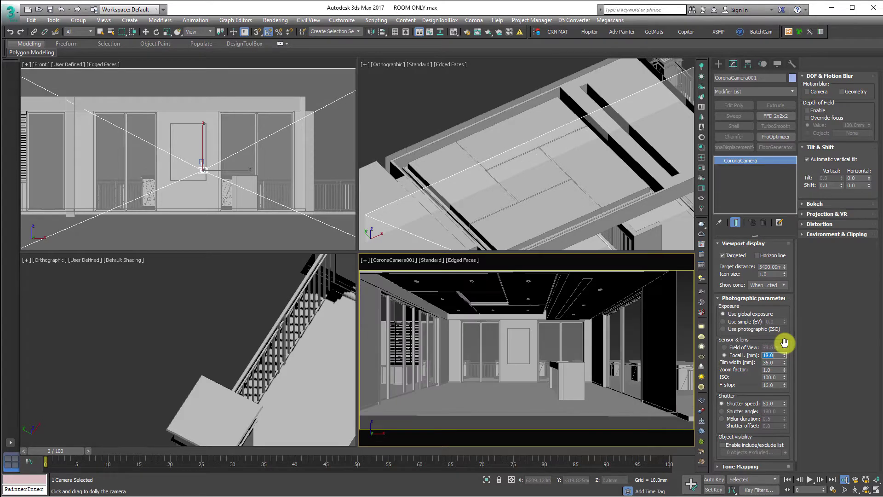
left_click_drag(589, 394, 592, 392)
Change the unshaded-edge Orthographic viewport to the Top view and frame the Corona camera in it
middle_click_drag(273, 383, 177, 343)
scroll(178, 343, "down", 3)
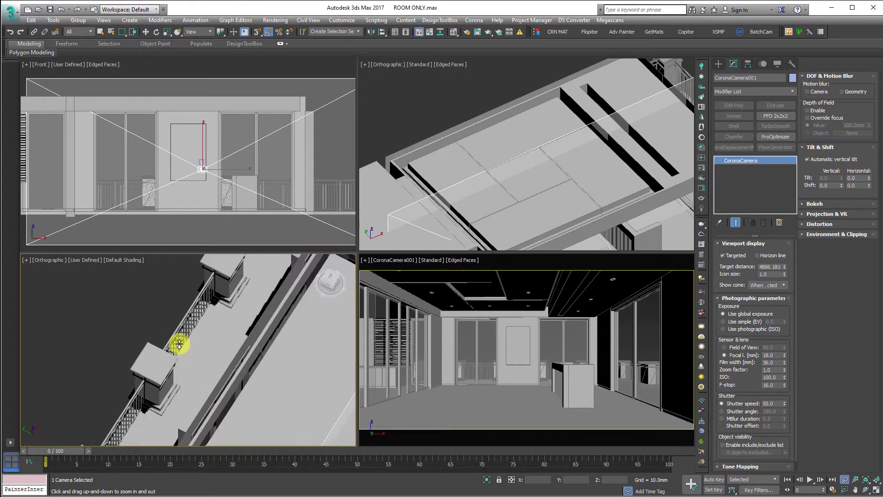
key("t")
key("z")
middle_click_drag(282, 378, 287, 396)
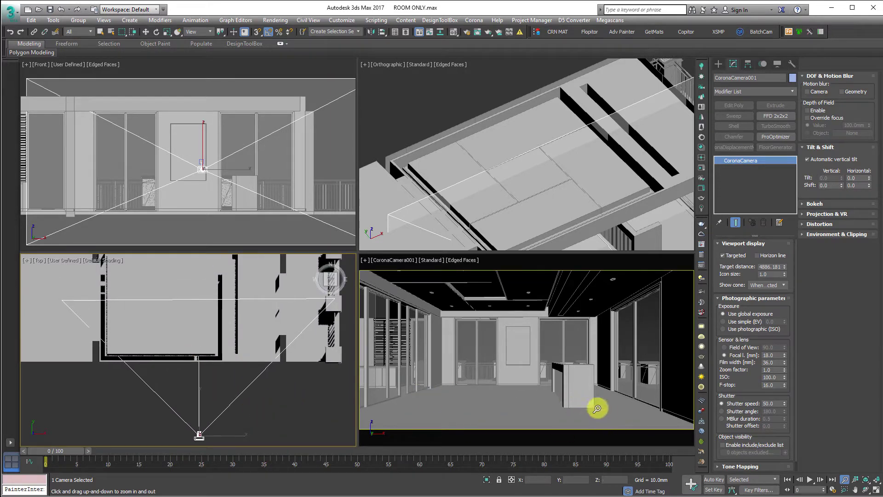
Select the camera's target from the camera view and raise it to a height of about 1477 mm
right_click(502, 354)
left_click(533, 345)
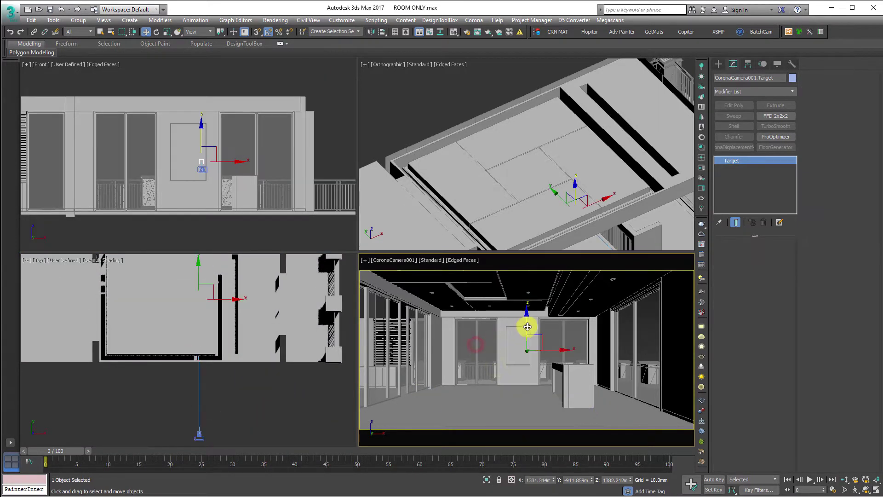
left_click_drag(525, 320, 523, 314)
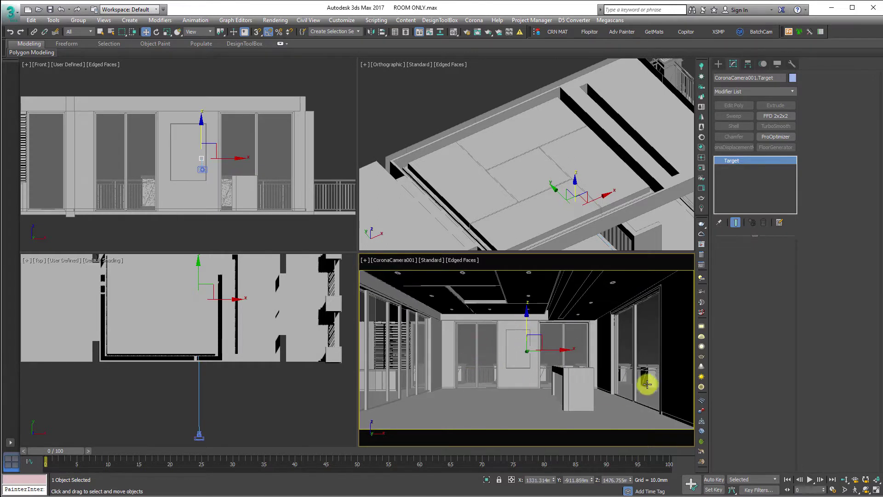
Enable camera clipping for the Corona camera and show the clipping planes in the viewport
left_click(198, 434)
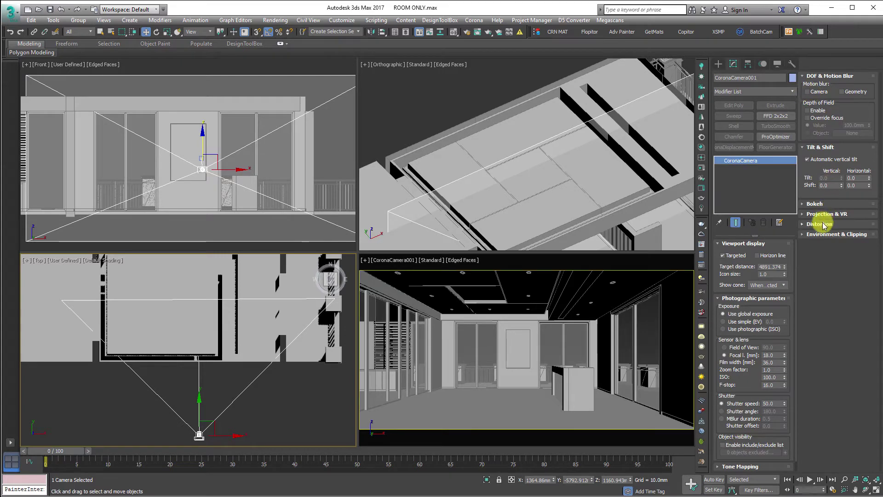
left_click(823, 234)
left_click(807, 250)
left_click(807, 257)
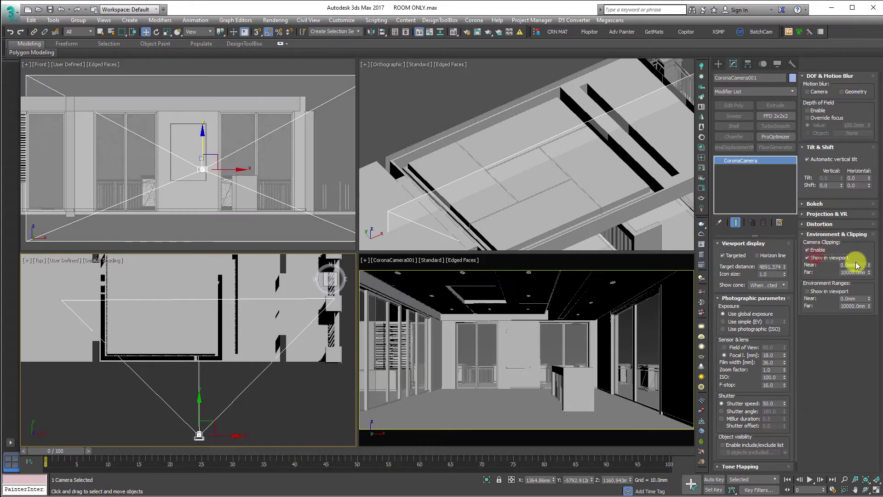
Set the camera's near clipping distance to 300 mm and increase it to 2535 mm, close to the room's open side
middle_click_drag(178, 386, 178, 355)
double_click(858, 264)
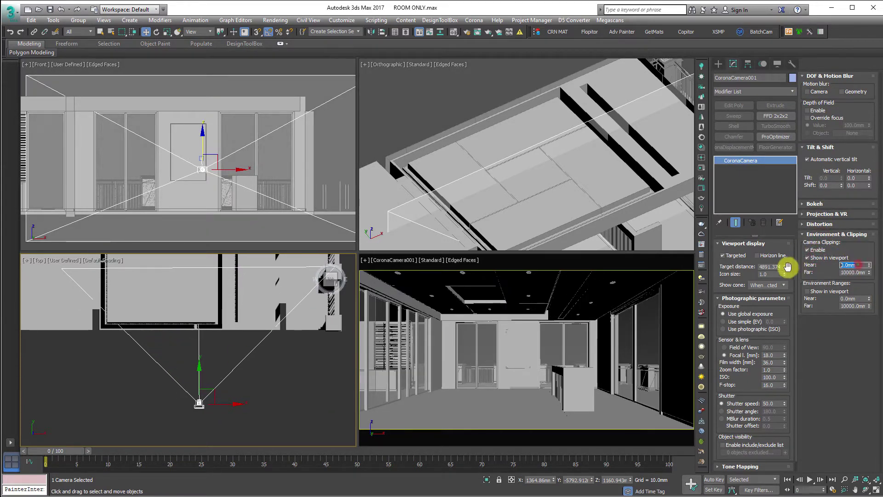
type("300")
key("Return")
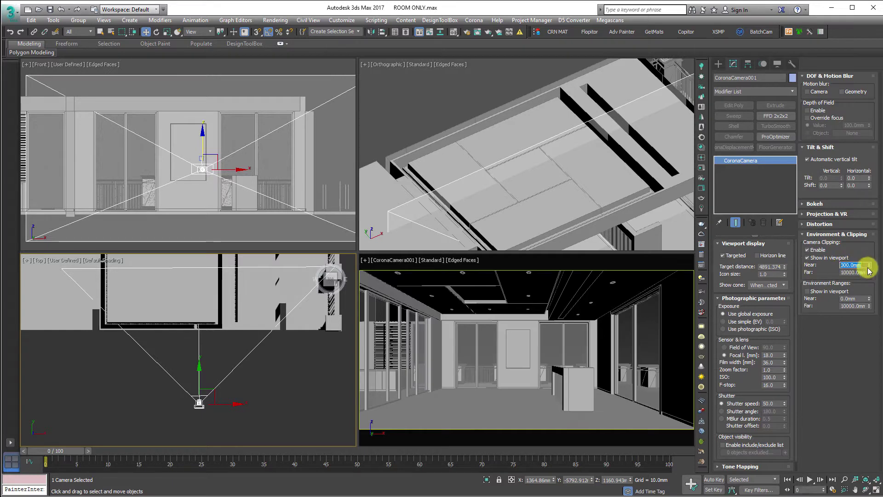
left_click_drag(869, 265, 867, 14)
Maximize the Top view and shift the camera slightly along X to about 1336 mm
scroll(252, 352, "up", 1)
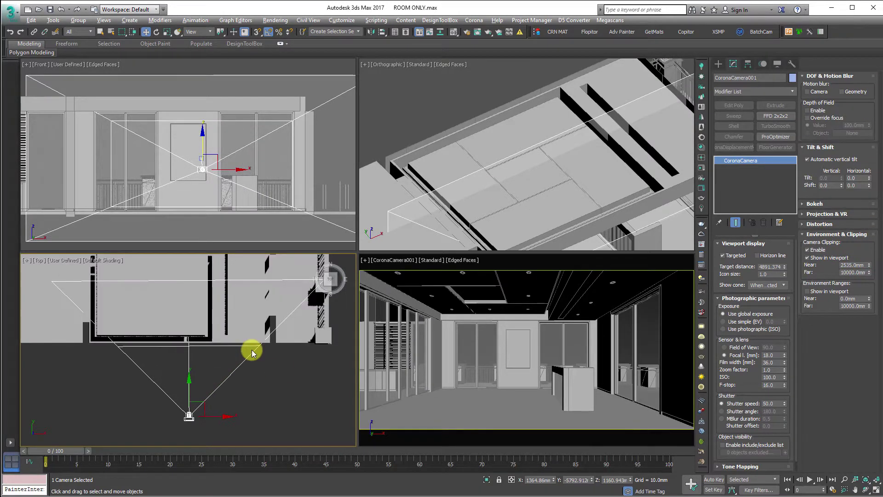
key("alt+w")
scroll(452, 247, "up", 3)
scroll(418, 282, "down", 2)
middle_click_drag(395, 425, 340, 402)
scroll(340, 403, "up", 2)
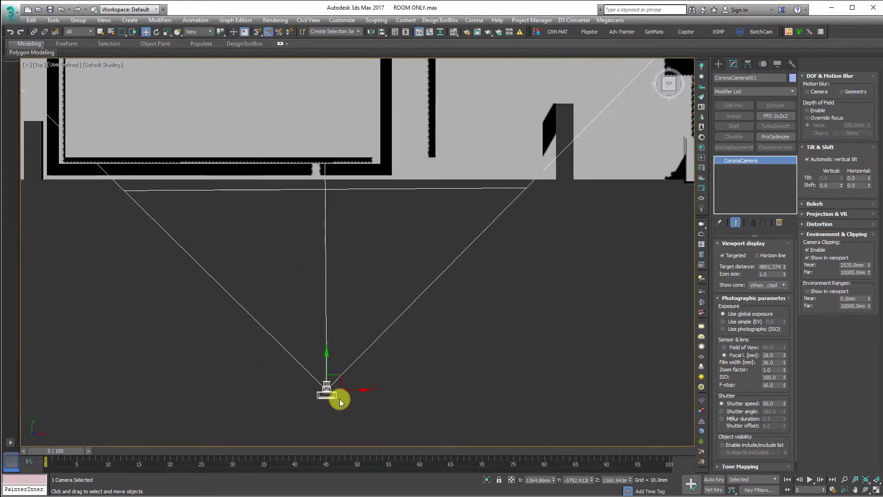
left_click_drag(355, 390, 352, 390)
Display the Top view in wireframe with the Standard viewport quality to see the walls against the clipping plane
middle_click_drag(358, 339, 370, 391)
key("F3")
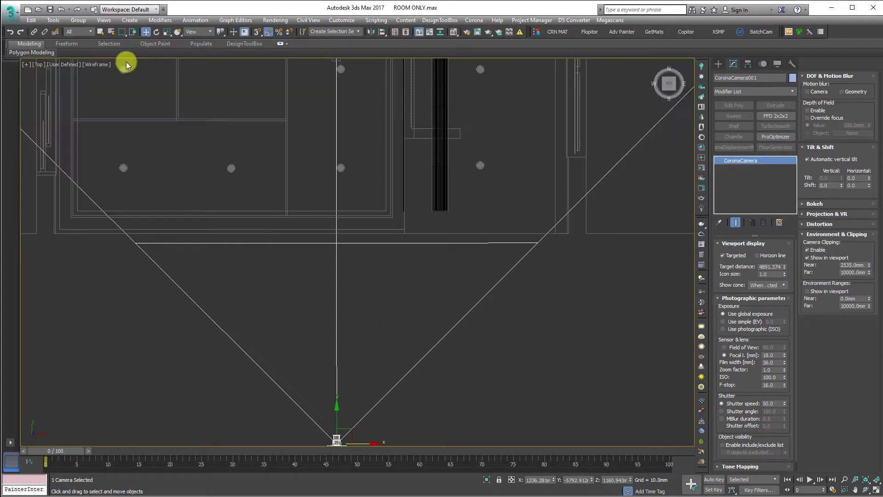
left_click(63, 66)
left_click(79, 82)
middle_click_drag(400, 209, 406, 252)
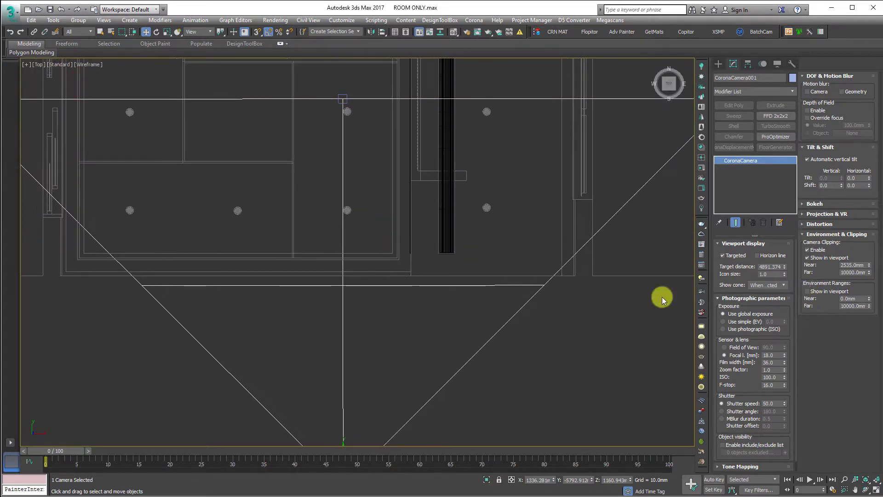
Increase the near clipping distance until the plane reaches just inside the room's open edge, and deselect the camera
scroll(400, 274, "down", 2)
left_click_drag(271, 410, 474, 445)
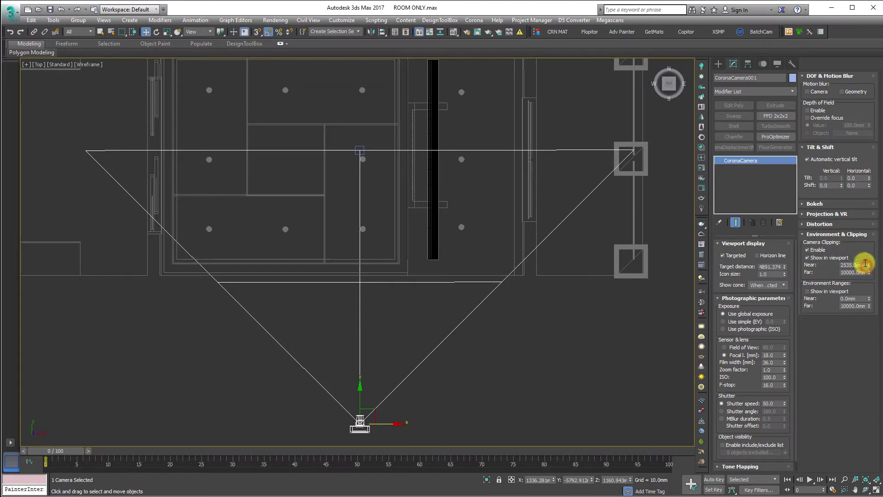
left_click_drag(869, 265, 869, 261)
left_click(578, 391)
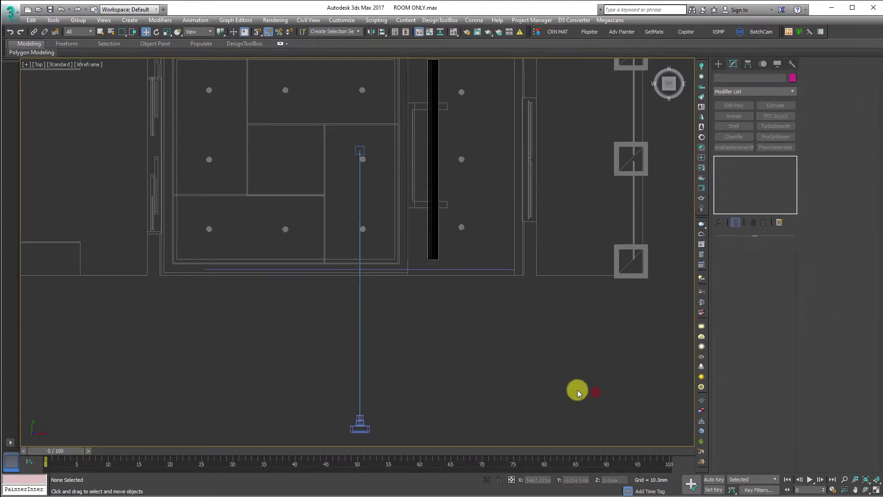
Return to the four-viewport layout and maximize the Corona camera's view
key("alt+w")
left_click(567, 377)
key("alt+w")
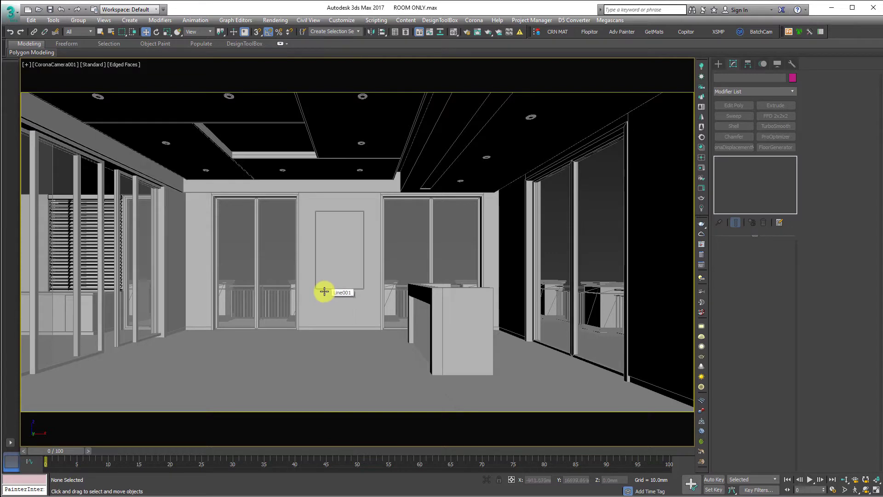
Enable the material override in the Corona scene render settings and assign a new CoronaMtl to it
key("F10")
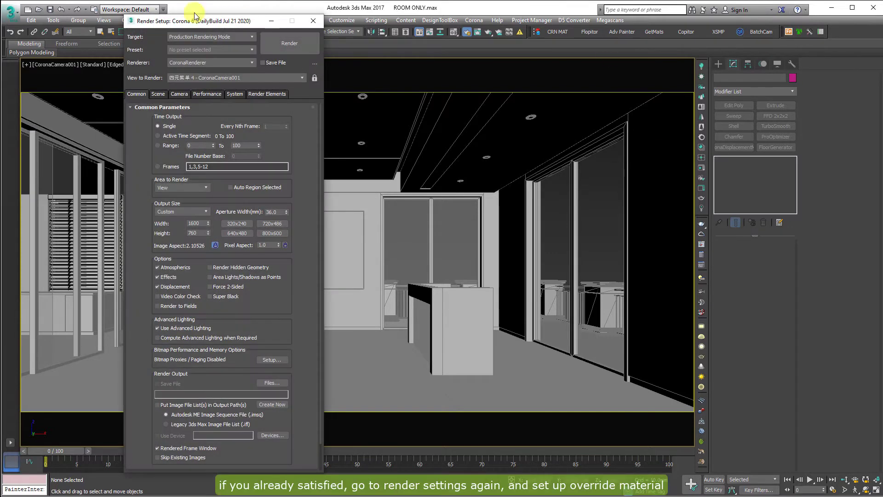
left_click_drag(195, 16, 549, 22)
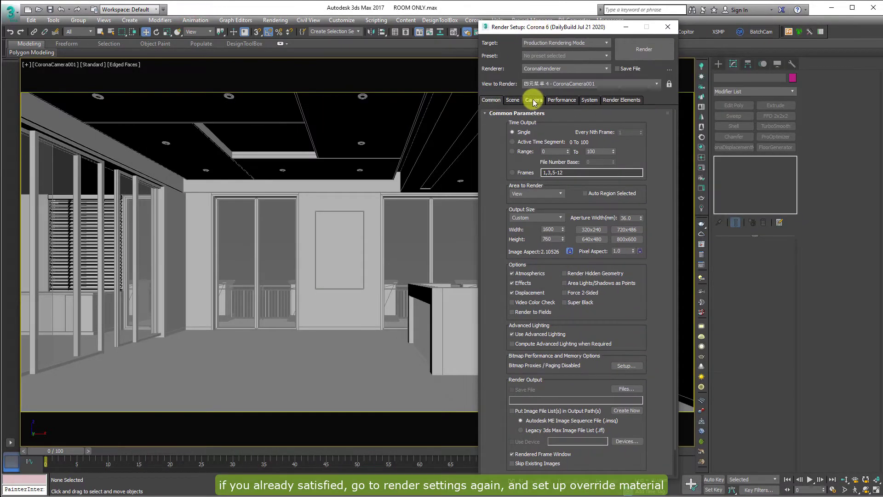
left_click(511, 99)
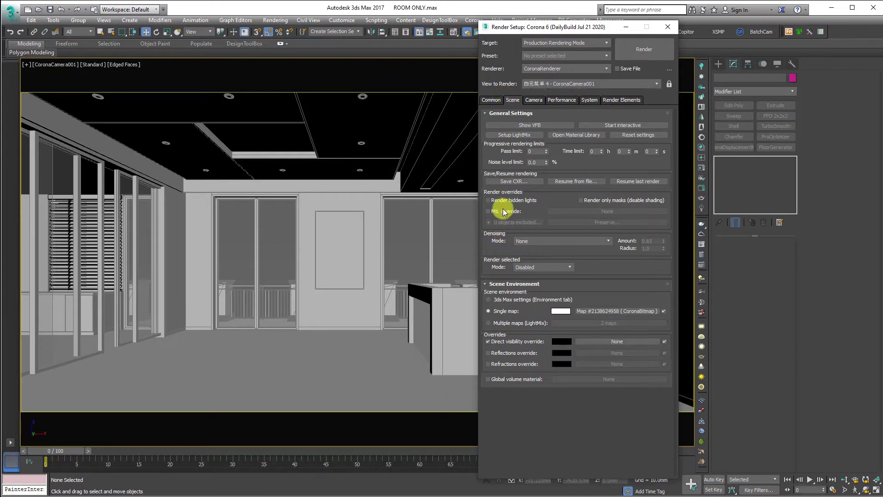
left_click(504, 212)
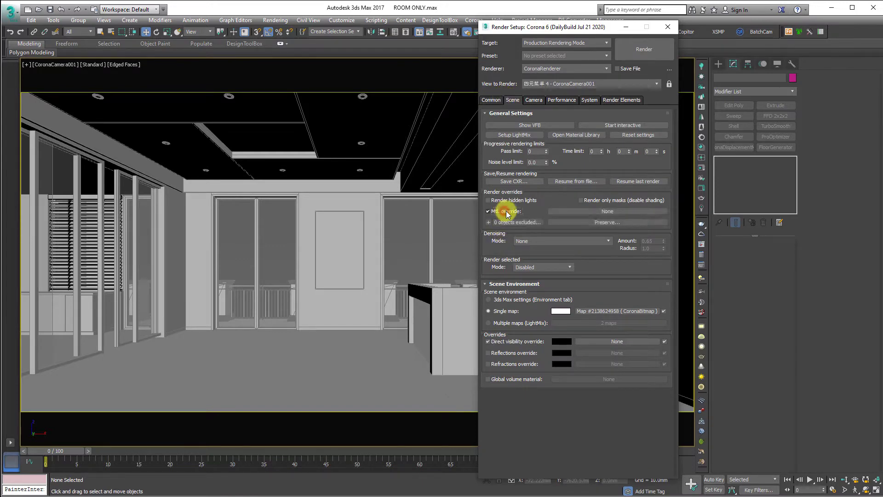
left_click(610, 212)
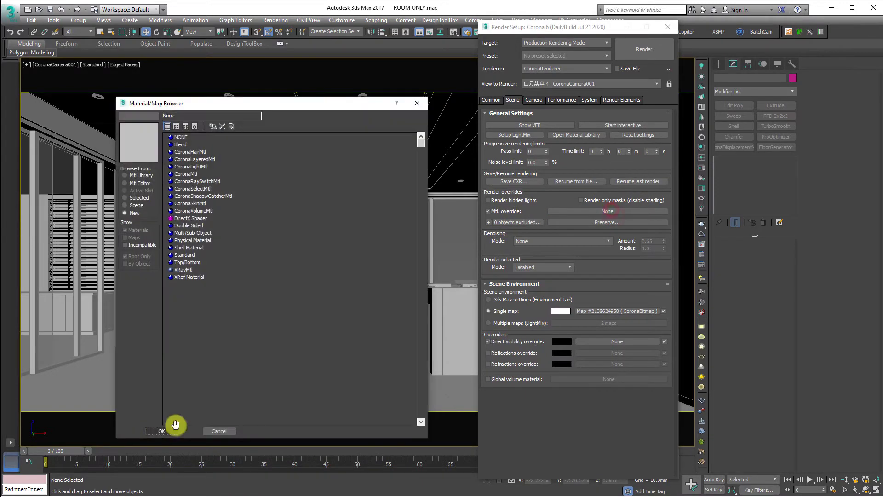
double_click(194, 175)
Place the override material in the empty sample slot beside the GLASS material in the Material Editor
left_click(579, 215)
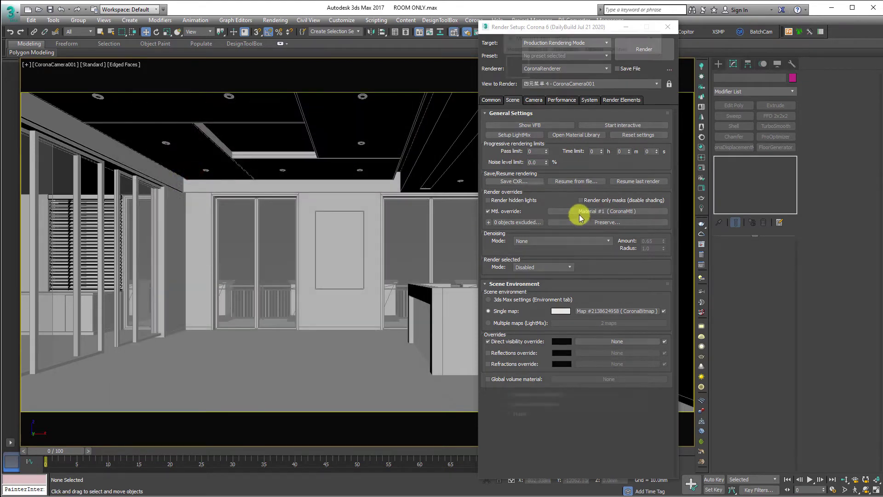
left_click_drag(565, 33, 366, 30)
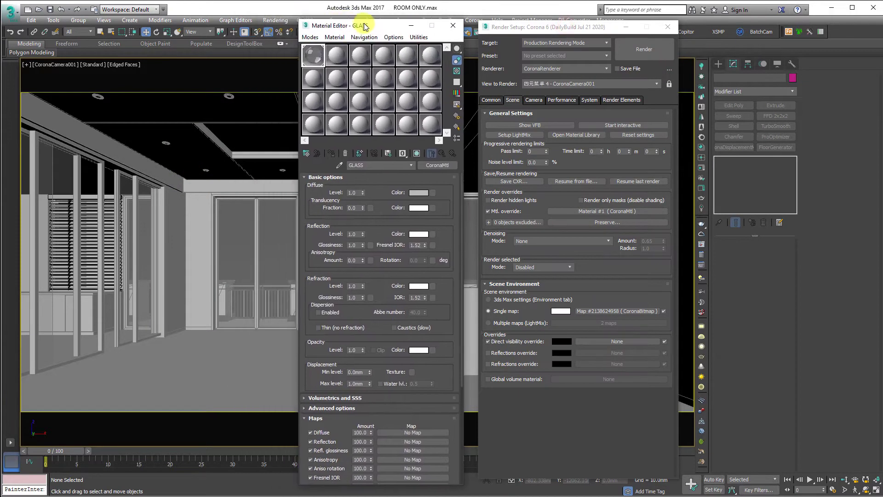
left_click_drag(569, 211, 341, 66)
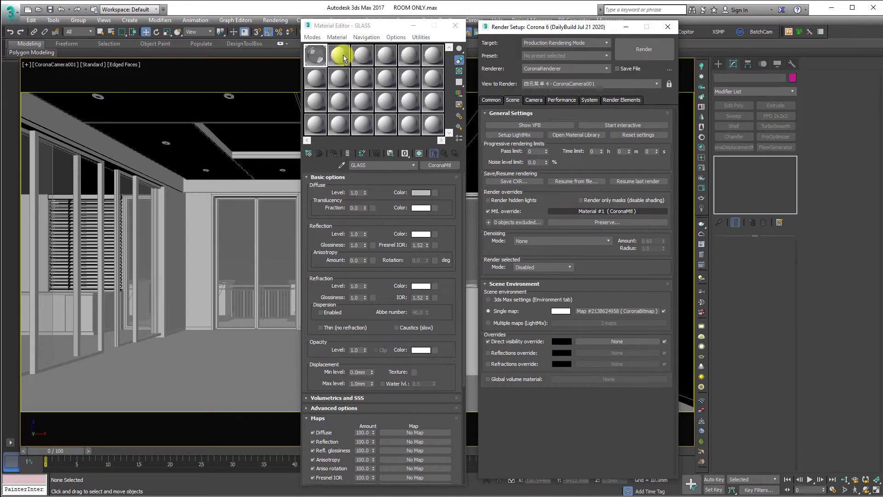
key("Return")
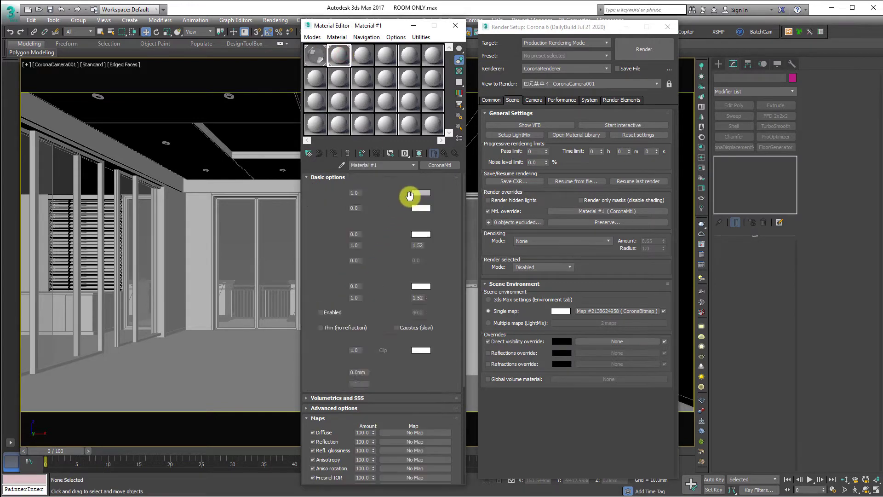
Check the override material's diffuse color and close the Material Editor
left_click(421, 192)
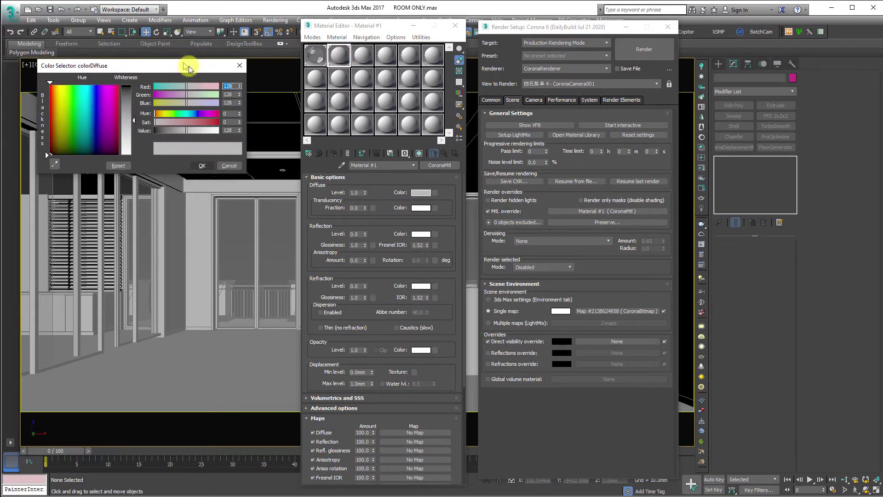
left_click_drag(187, 65, 209, 80)
left_click(227, 174)
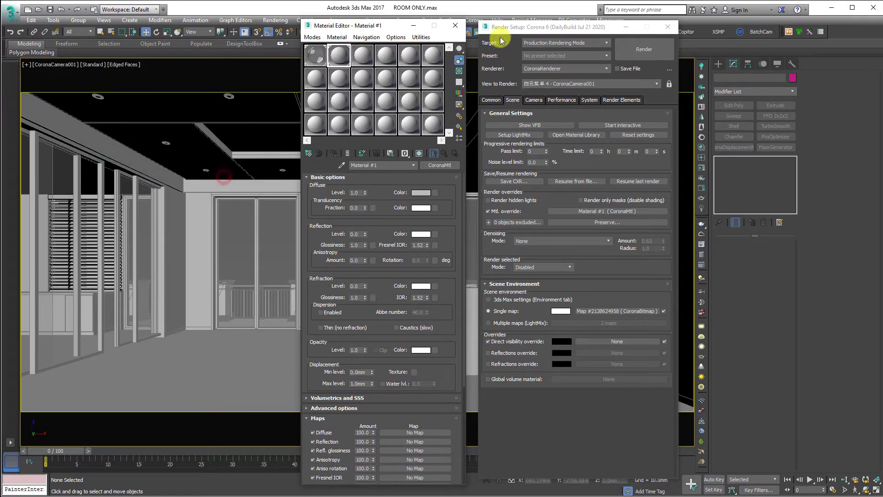
left_click(456, 26)
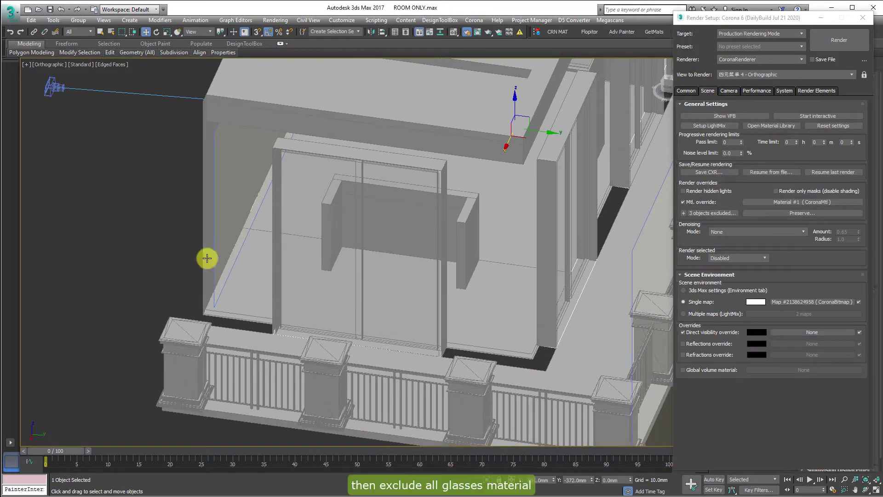
Select the glass panes of the doors and windows visible in the Corona camera view
left_click(306, 271)
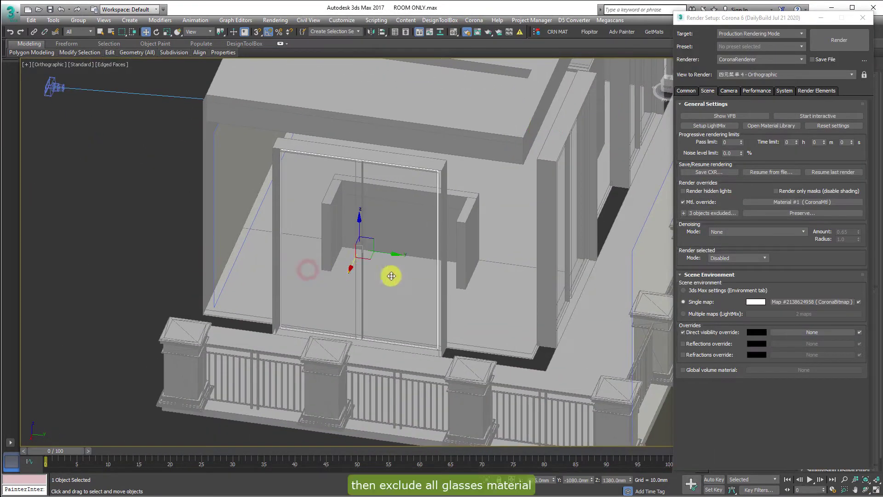
key("c")
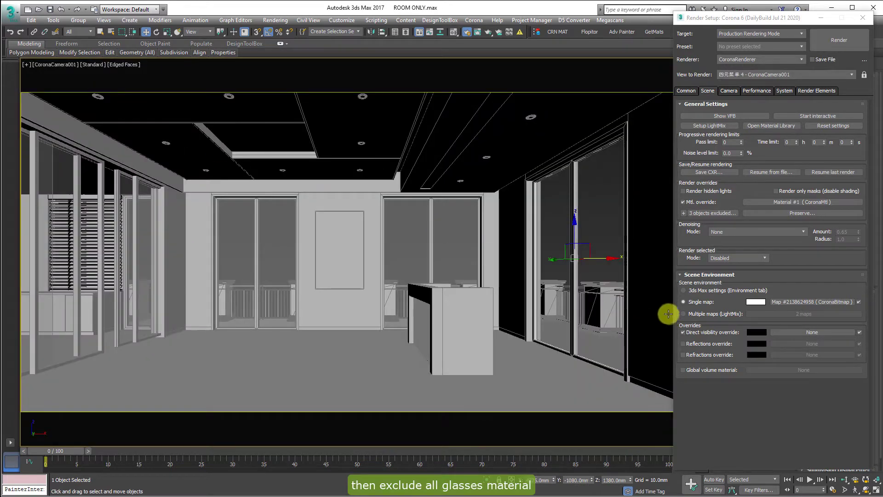
left_click(610, 220)
left_click(405, 246, "ctrl")
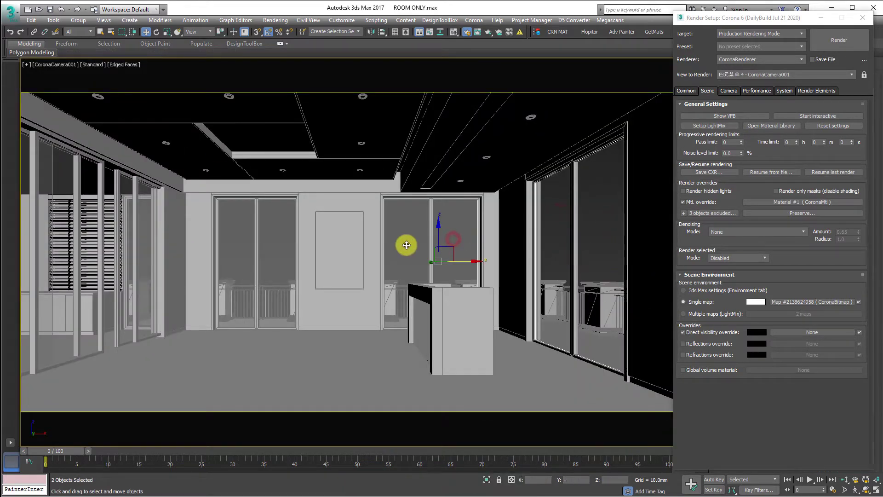
left_click(277, 246, "ctrl")
left_click(244, 245, "ctrl")
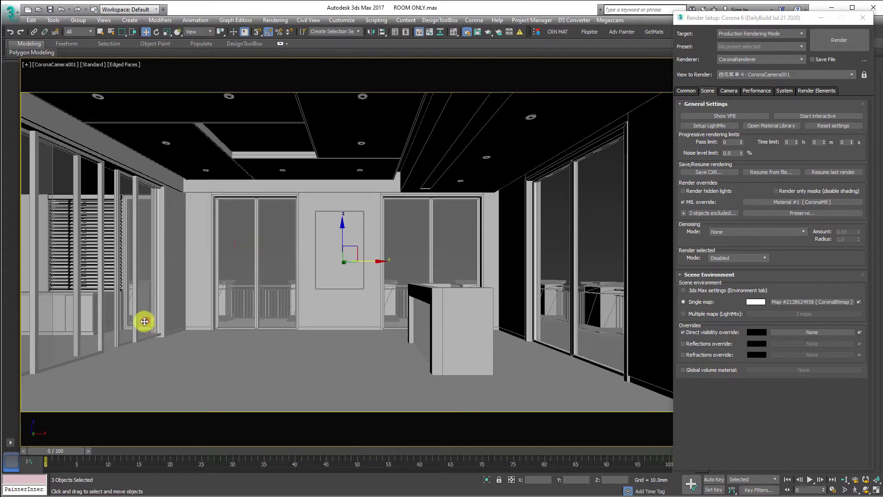
left_click(129, 326, "ctrl")
left_click(90, 336, "ctrl")
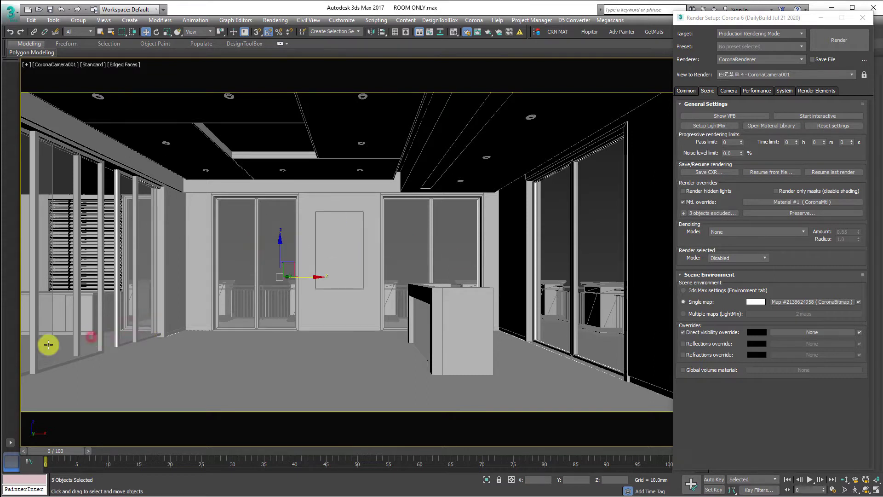
left_click(27, 353, "ctrl")
left_click(140, 384, "ctrl")
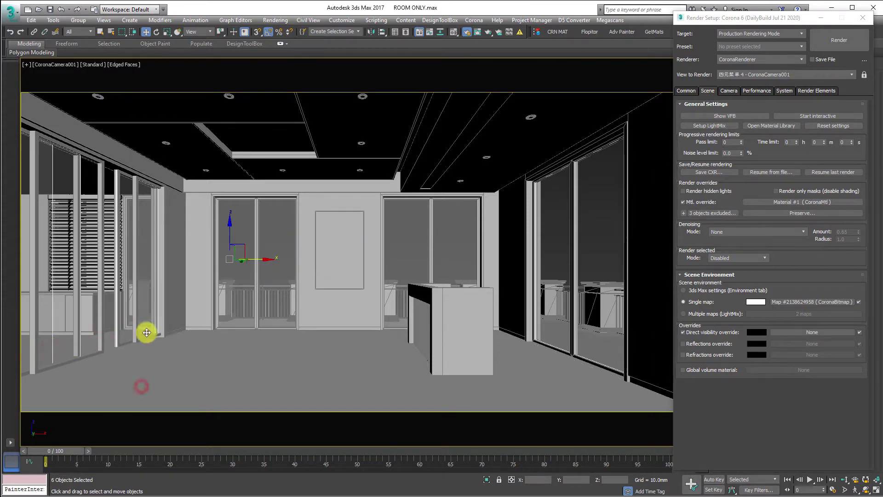
Add the glass door and window panes beside the blinds to the selection from outside, isolate all panes, and deselect them
key("u")
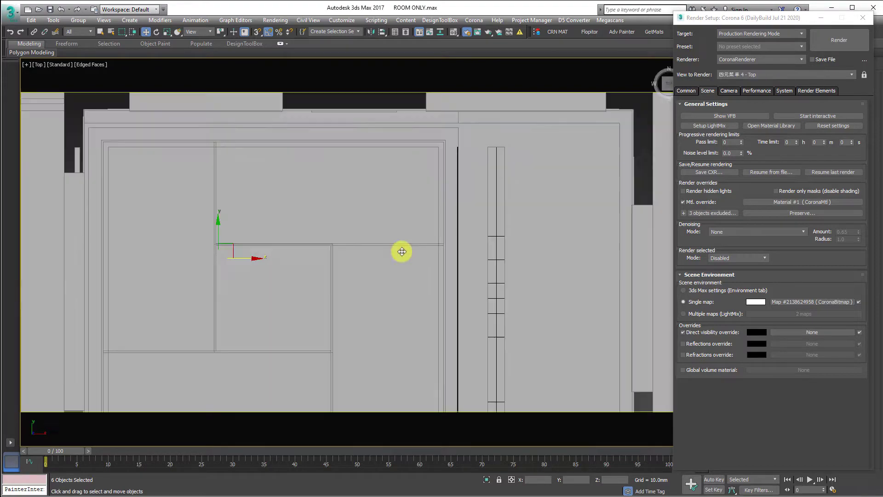
middle_click_drag(400, 251, 396, 199, "alt")
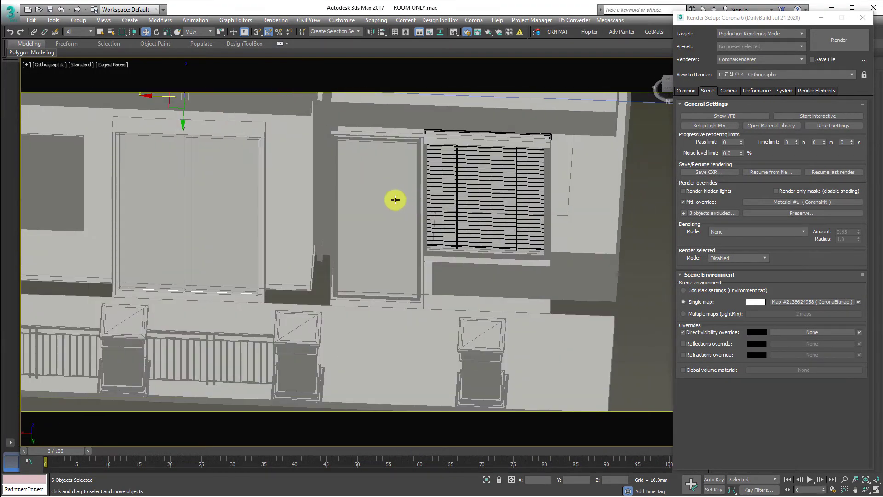
left_click(395, 200, "ctrl")
left_click(464, 224, "ctrl")
scroll(297, 240, "down", 3)
key("alt+q")
middle_click_drag(294, 241, 313, 251, "alt")
left_click(343, 237)
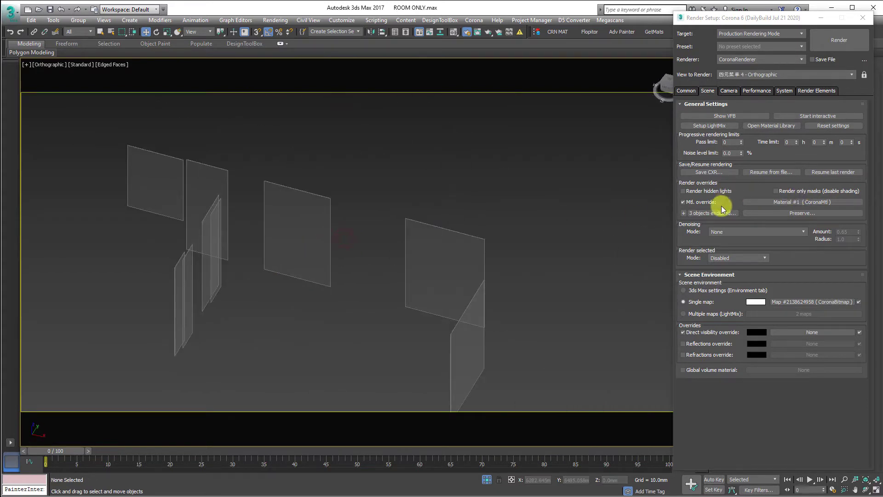
Remove all existing objects from the material override's exclusion list
left_click(699, 212)
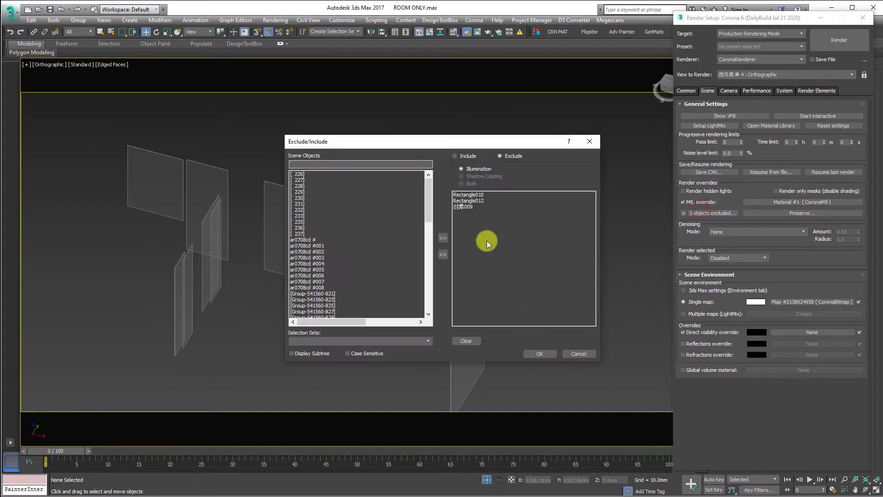
left_click_drag(460, 209, 465, 194)
left_click(443, 255)
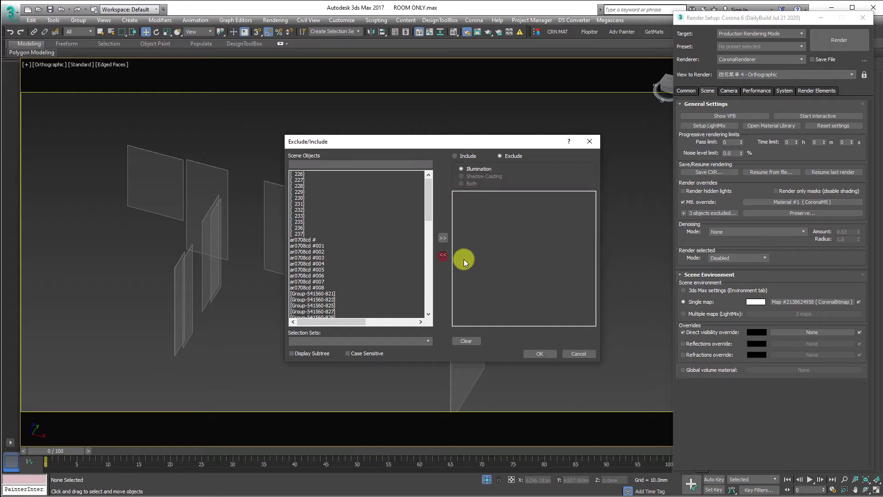
left_click(539, 356)
Pick every isolated glass pane in the viewport to exclude it from the material override
left_click(683, 213)
left_click(160, 195)
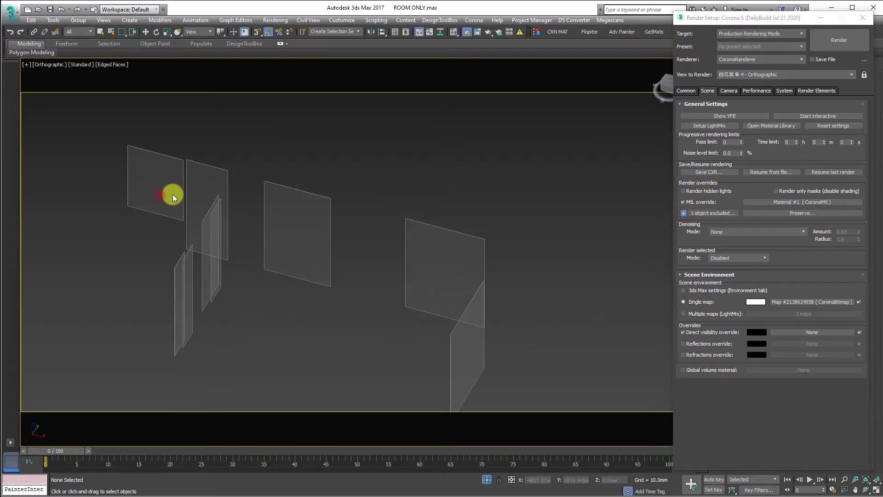
left_click(201, 188)
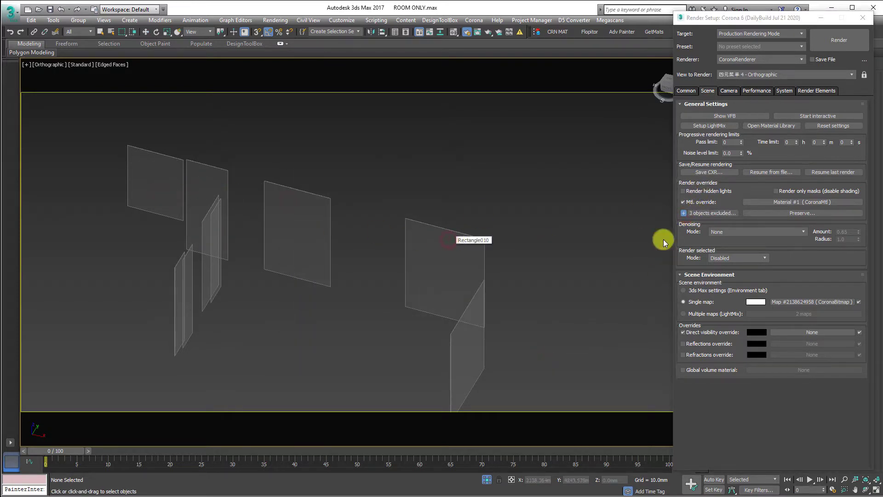
left_click(460, 341)
middle_click_drag(461, 341, 515, 438, "alt")
scroll(311, 233, "up", 4)
left_click(312, 233)
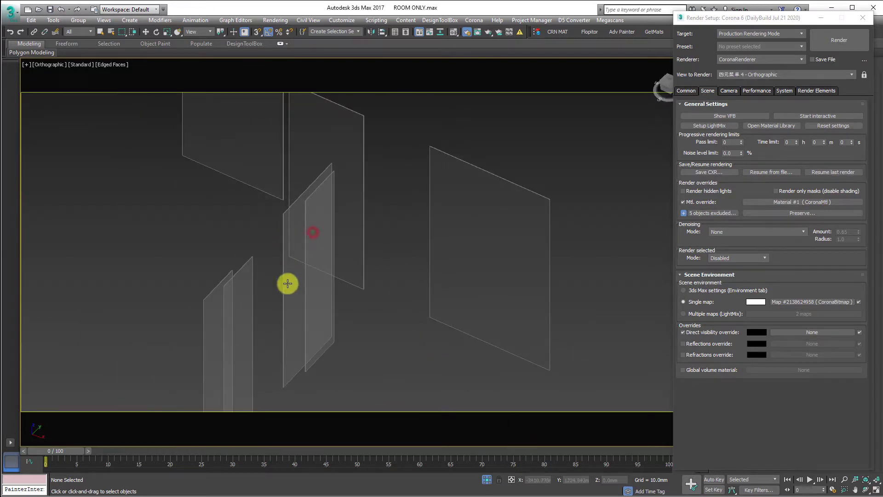
left_click(294, 299)
middle_click_drag(292, 301, 306, 230, "alt")
left_click(306, 229)
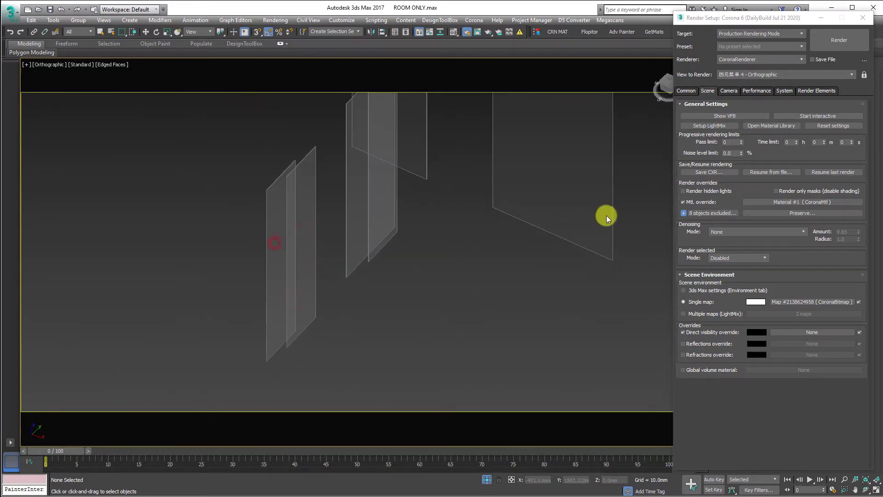
Finish picking exclusions, exit isolation, and return to the Corona camera view
middle_click_drag(473, 315, 315, 282, "alt")
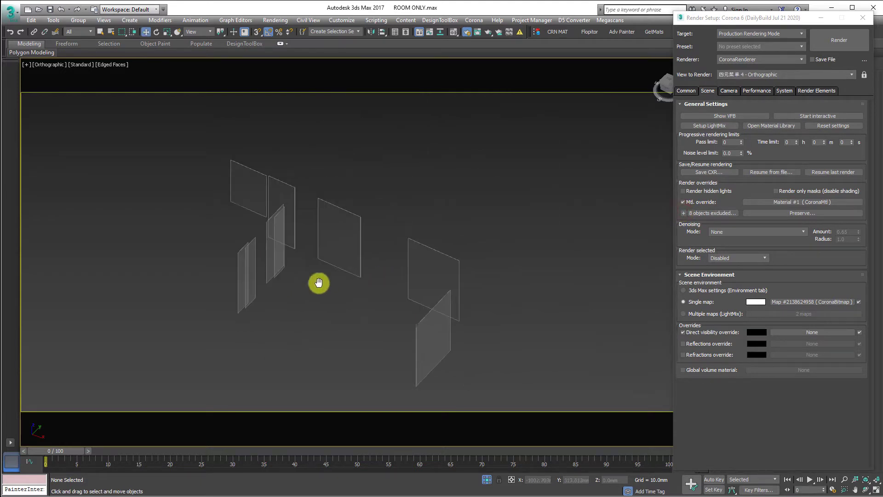
right_click(322, 272)
key("c")
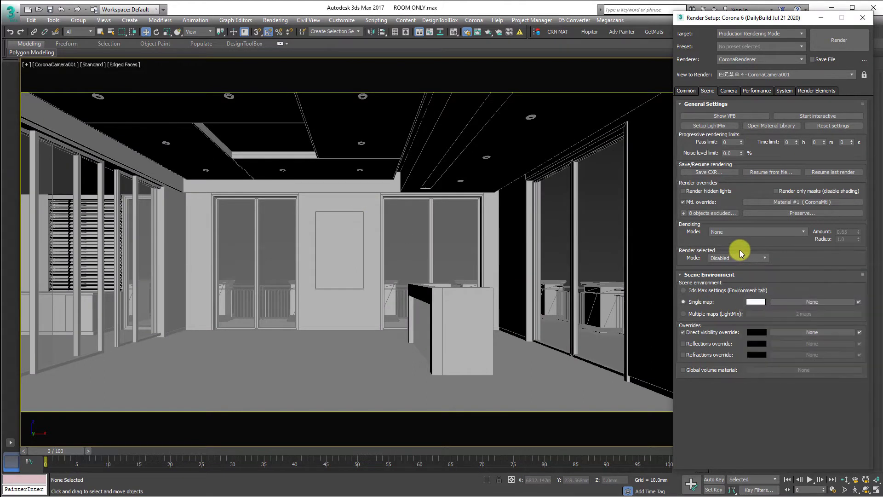
Assign a Color Correction map as the single scene environment map and load it into the last Material Editor slot
left_click(794, 301)
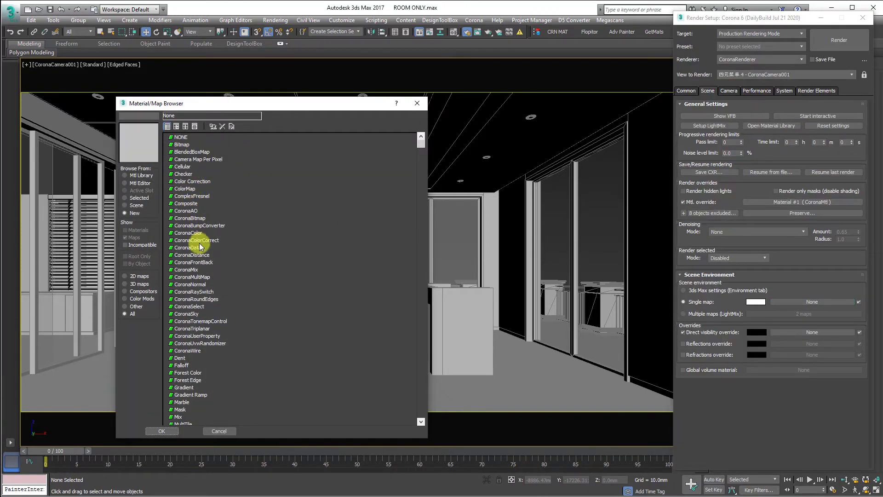
double_click(190, 182)
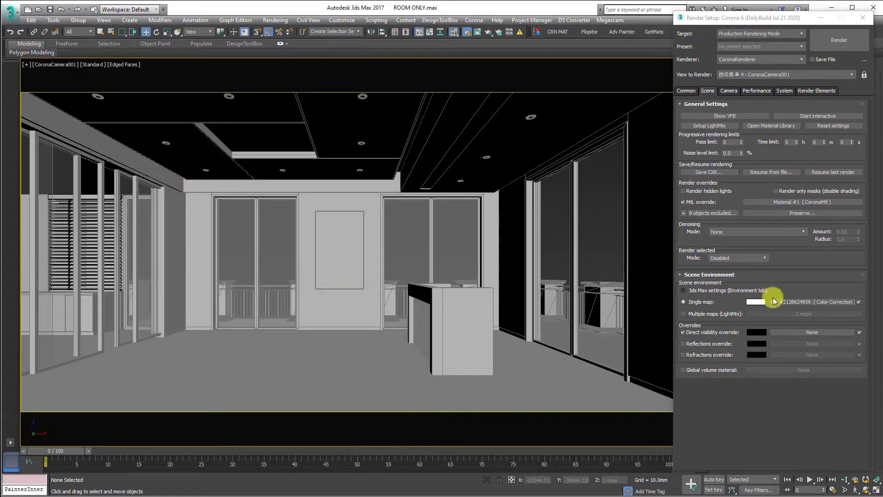
key("m")
left_click_drag(790, 302, 436, 120)
left_click(363, 283)
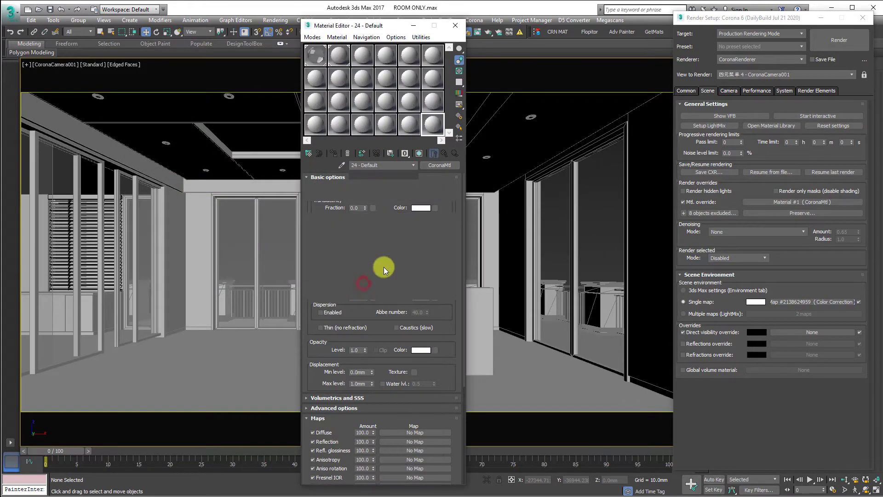
Feed the Color Correction map with a CoronaBitmap and browse to the HDRI folder on the 3DLIBRARY (G:) drive
left_click(430, 184)
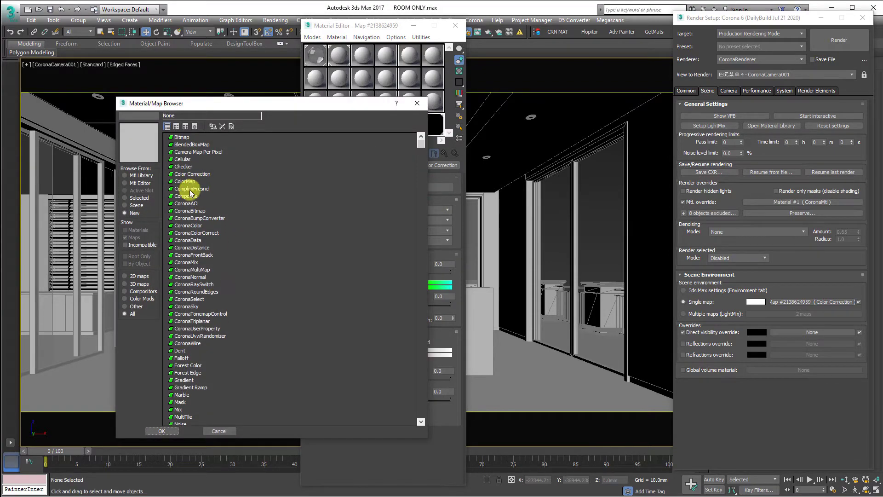
double_click(194, 213)
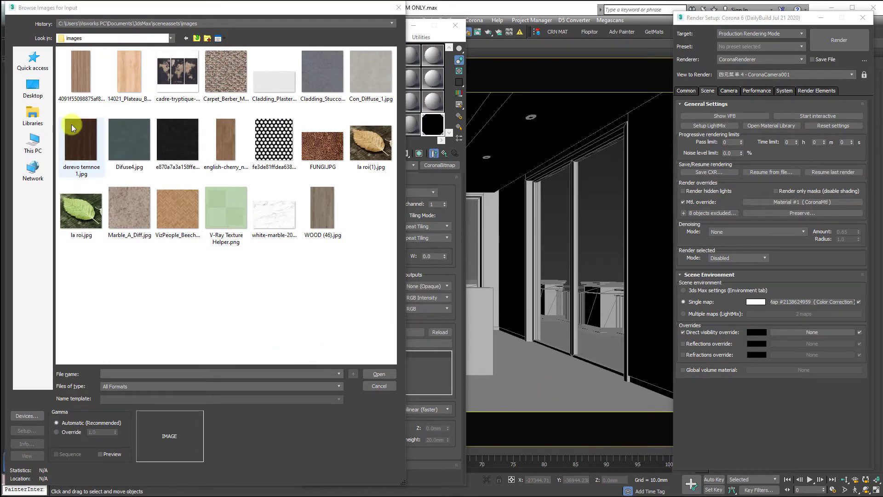
left_click(46, 143)
double_click(231, 186)
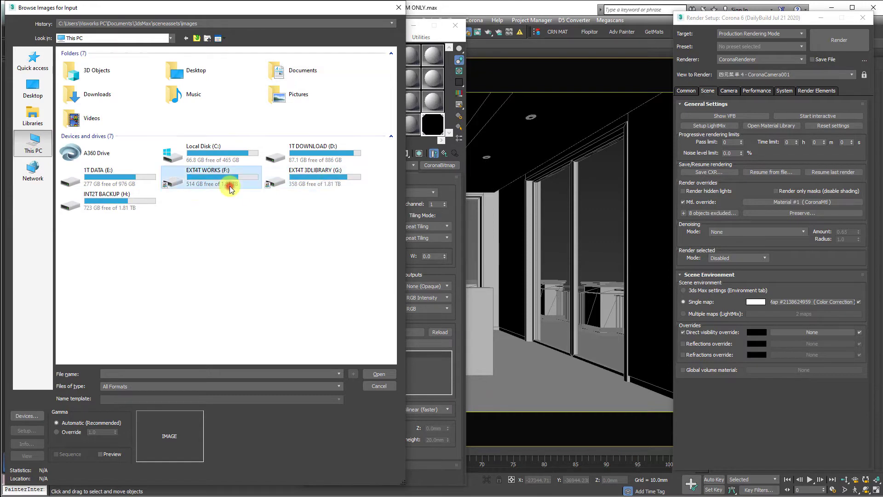
left_click(44, 142)
left_click(336, 171)
double_click(336, 173)
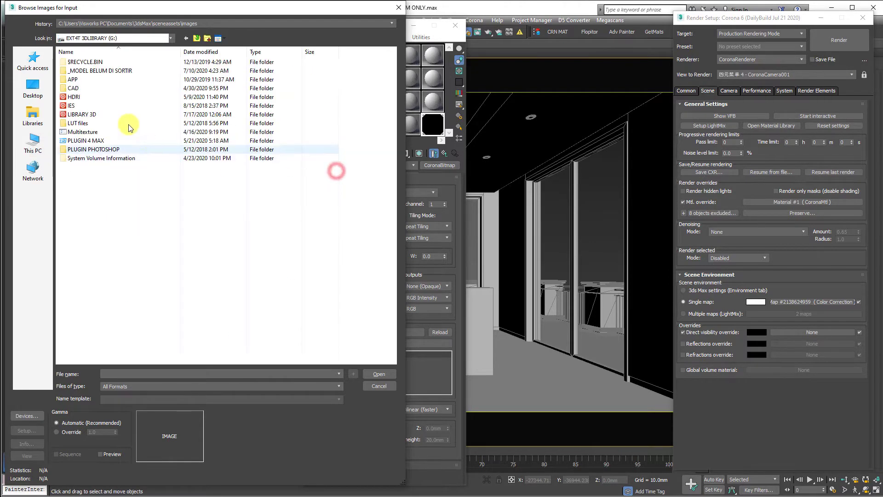
left_click(87, 105)
double_click(87, 101)
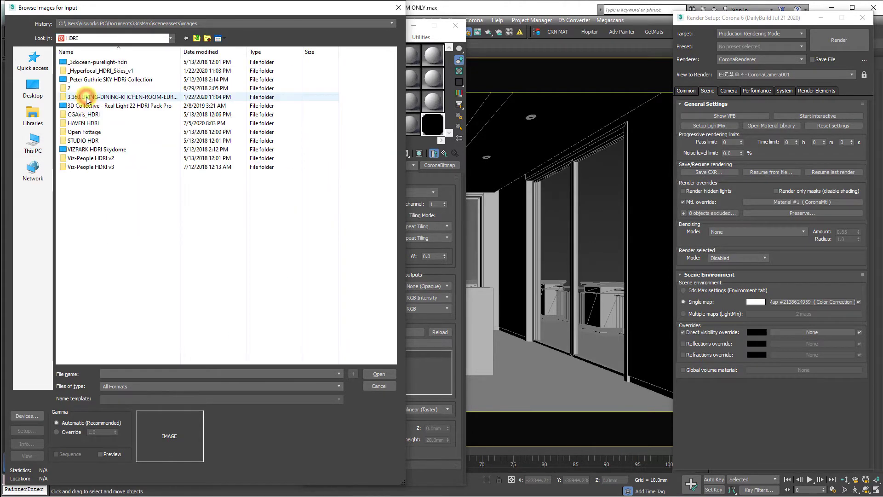
Load 3DCollective_HDRi_025_1849_+16_16K.hdr from the 3D Collective - Real Light 22 HDRI Pack Pro folder into the CoronaBitmap
double_click(113, 107)
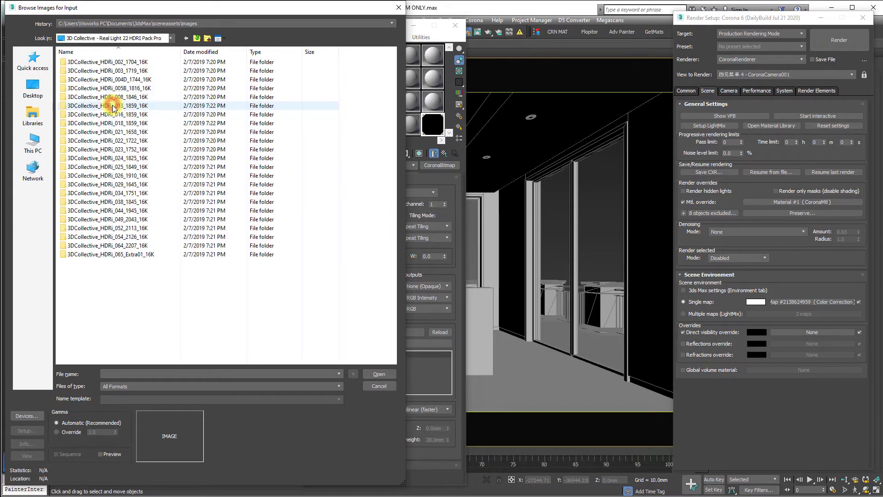
double_click(134, 167)
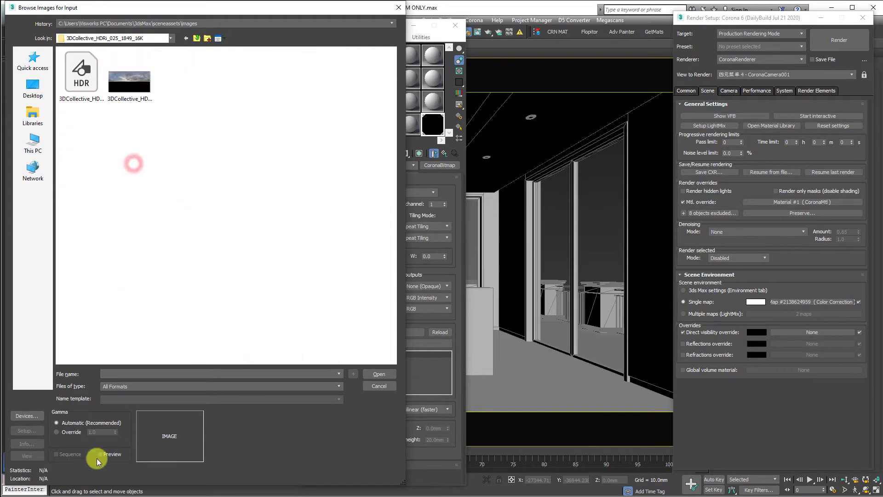
left_click(79, 62)
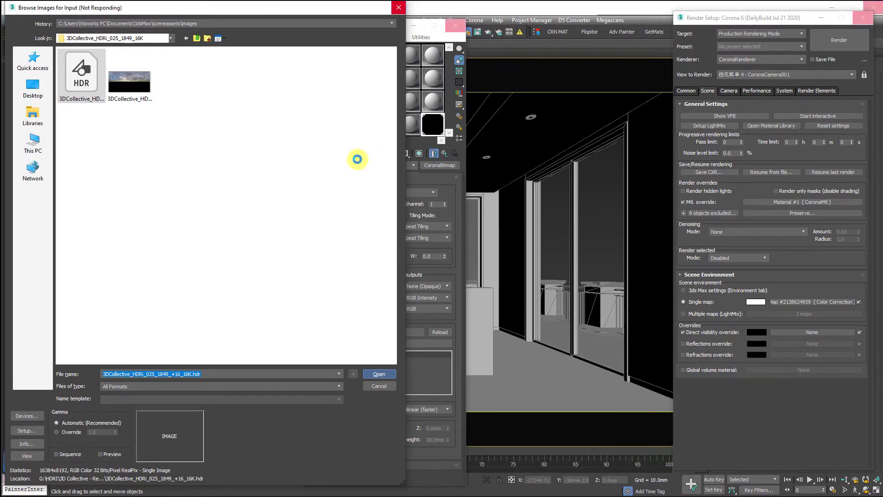
left_click(145, 204)
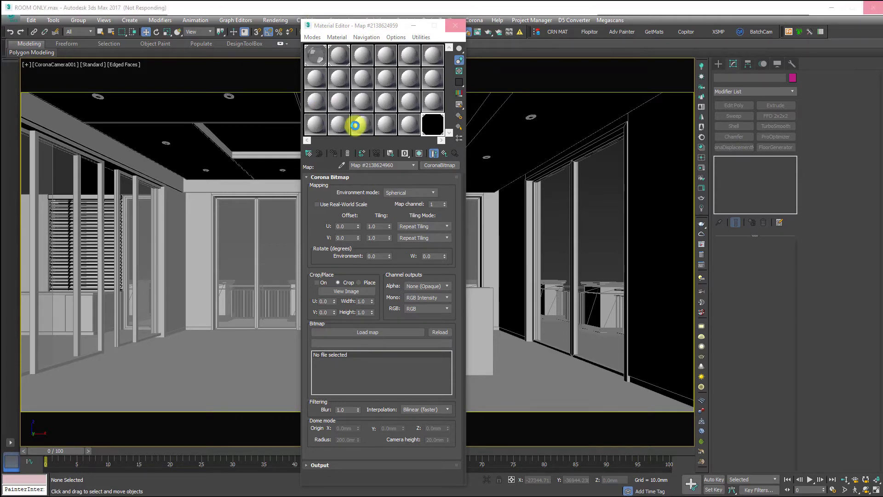
Move the Material Editor aside, start an interactive Corona render, and reposition and enlarge the frame buffer
left_click_drag(386, 30, 591, 21)
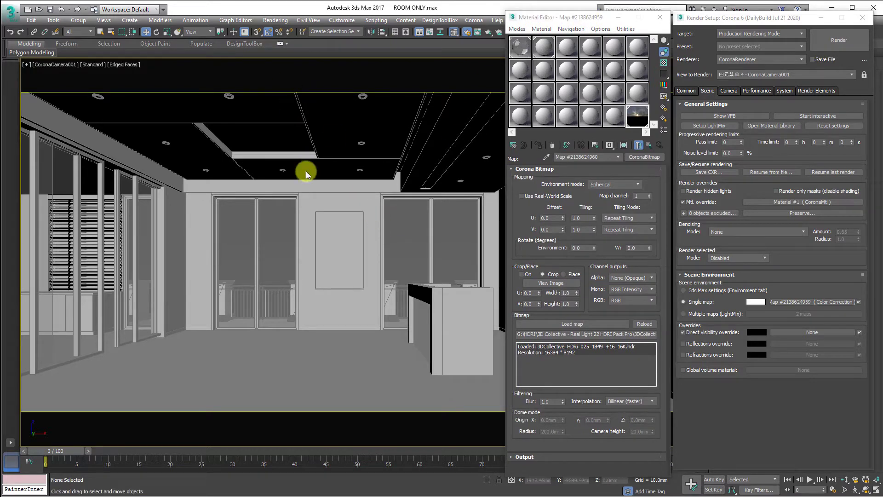
left_click(812, 117)
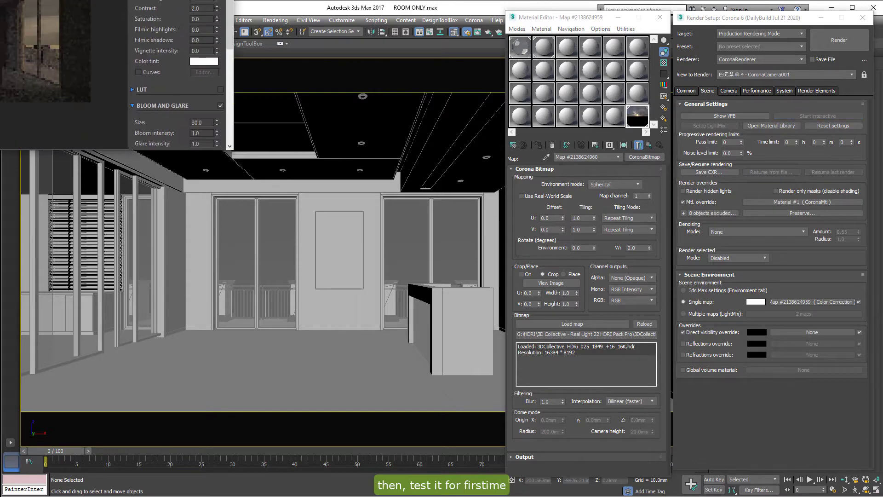
left_click_drag(125, 0, 383, 58)
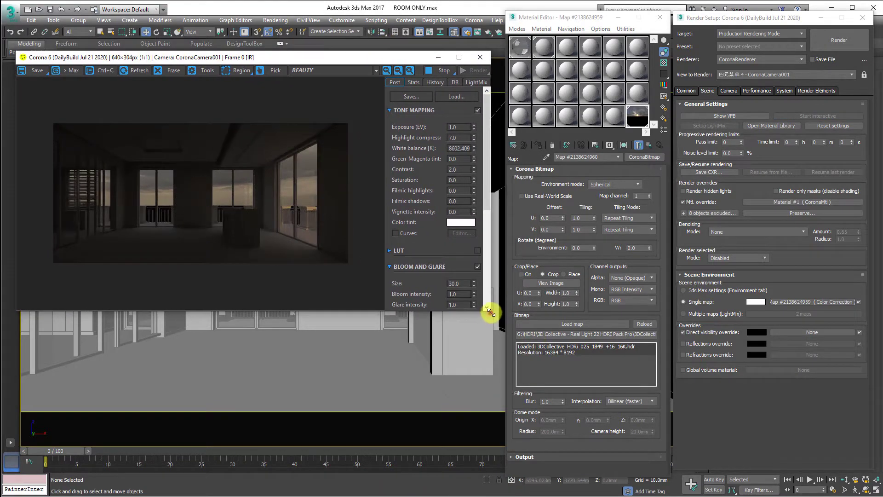
left_click_drag(490, 313, 768, 384)
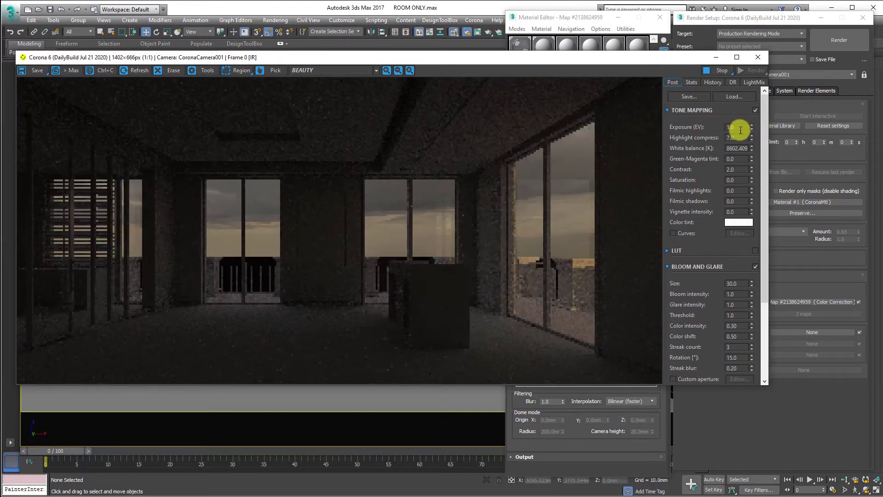
Try a tone mapping exposure of 2 and set it back to 1
double_click(735, 127)
type("2")
key("Return")
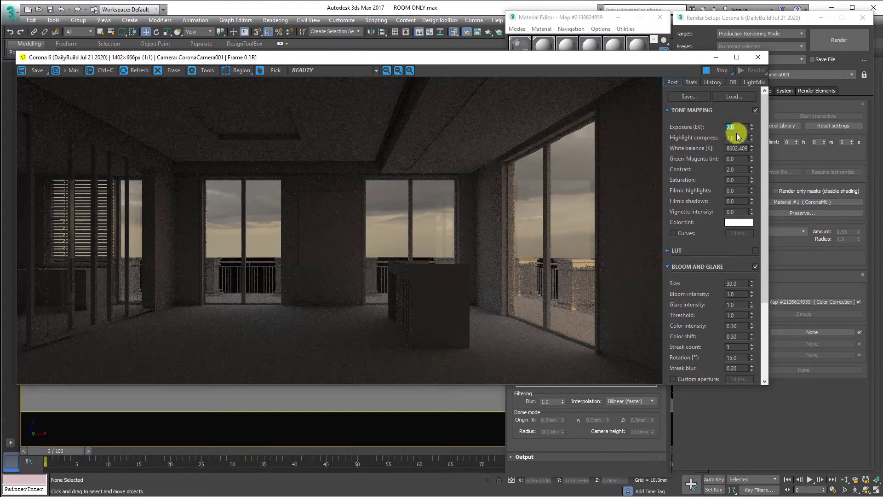
type("1")
key("Return")
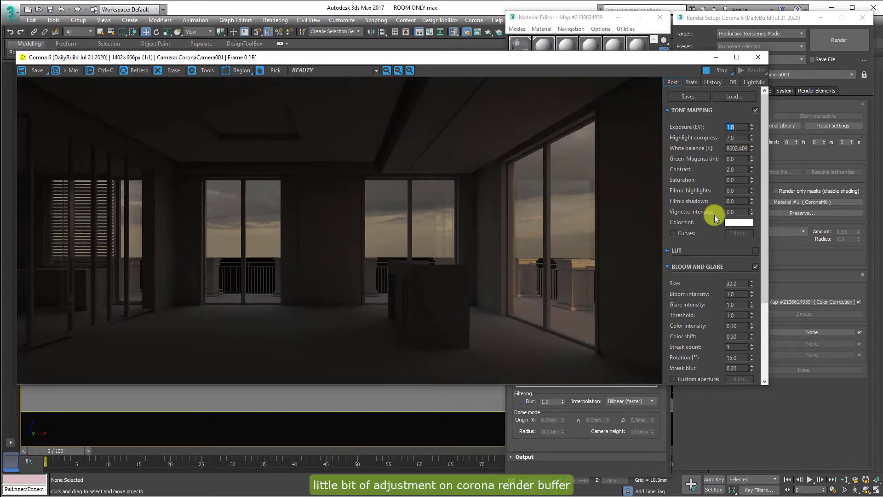
In tone mapping, set highlight compression to 2, white balance to 6500 K and contrast to 2
scroll(715, 215, "down", 2)
scroll(762, 142, "up", 2)
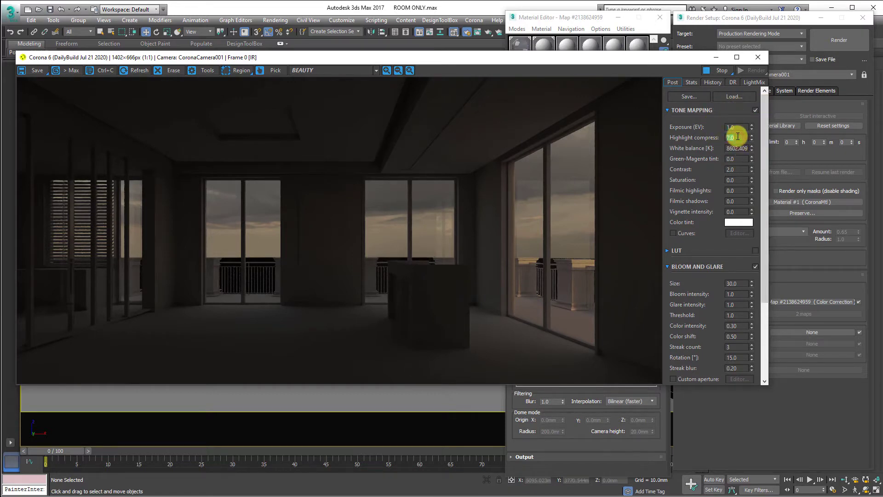
key("Return")
type("2")
key("Return")
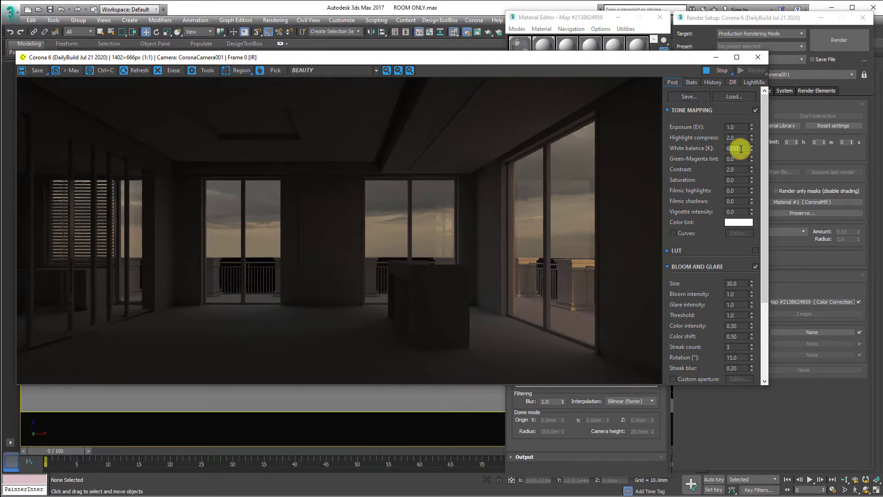
left_click(736, 169)
double_click(741, 169)
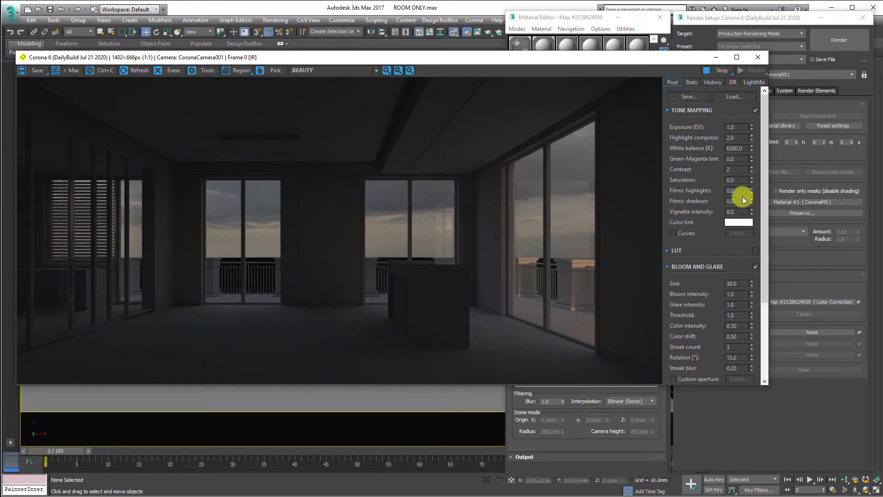
Turn off bloom and glare, and enable sharpening/blurring with a blur radius of 0
left_click(737, 159)
left_click_drag(764, 264, 774, 346)
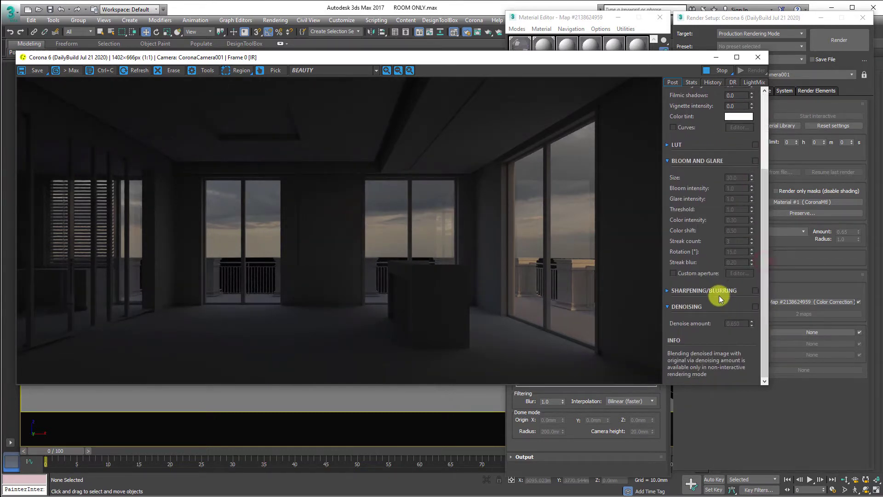
left_click(716, 291)
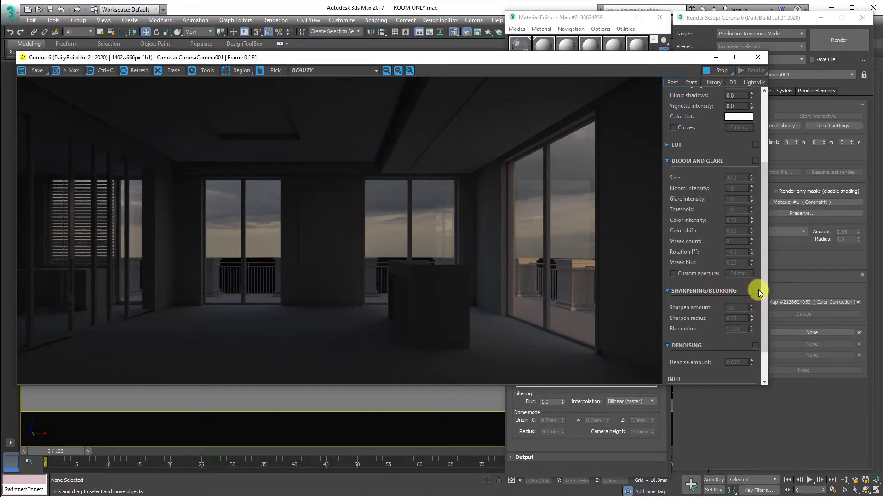
left_click(755, 290)
double_click(742, 328)
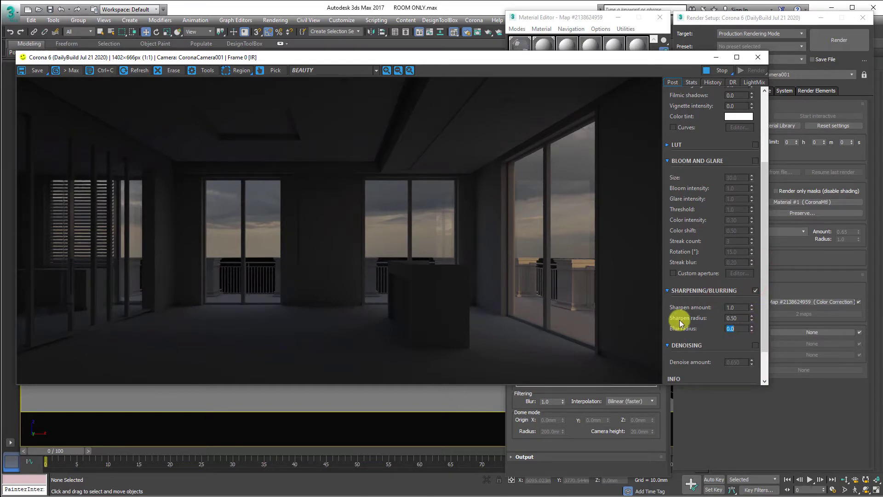
Test the environment's Color Correction map at a brightness of about 25 and lower the brightness back to 0.332
left_click(597, 26)
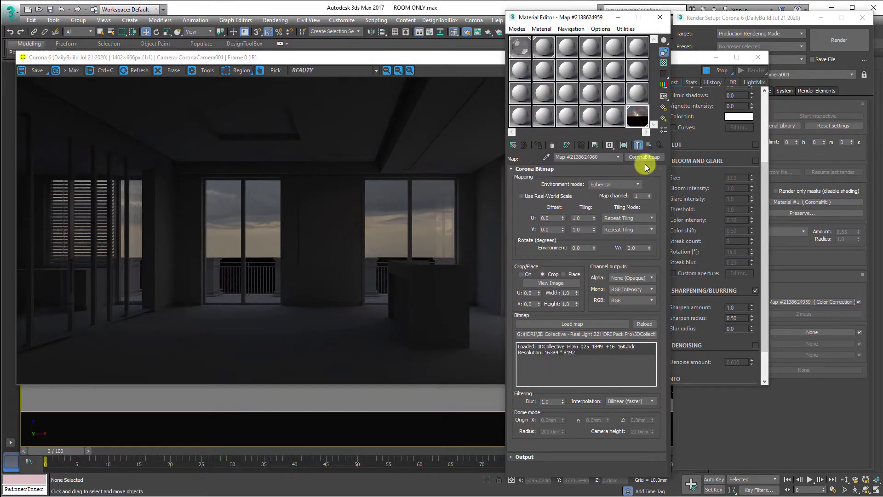
left_click(653, 145)
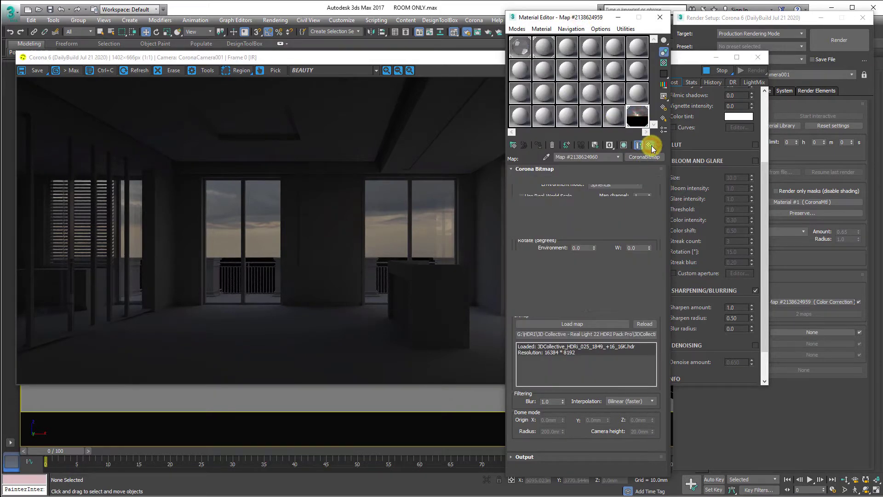
double_click(648, 362)
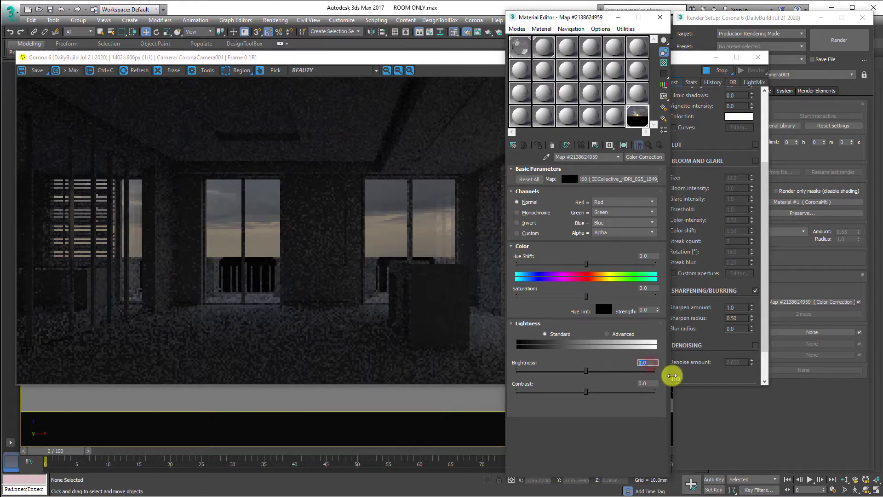
left_click(604, 371)
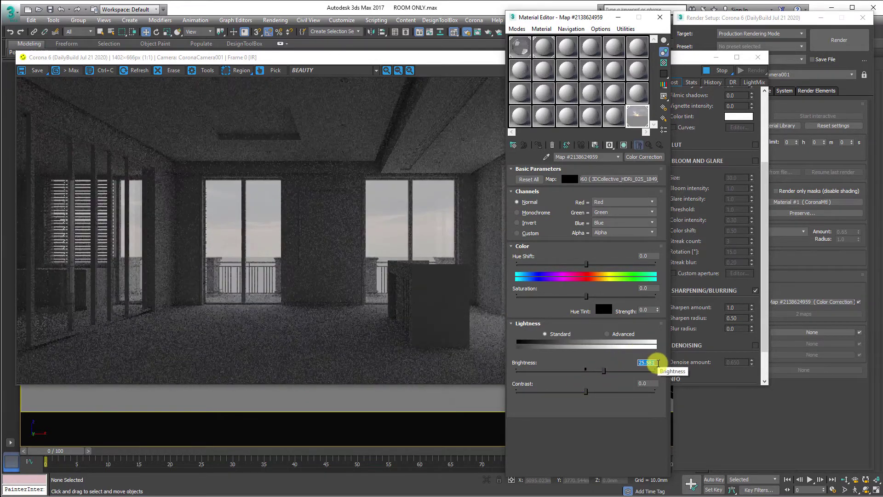
left_click(586, 370)
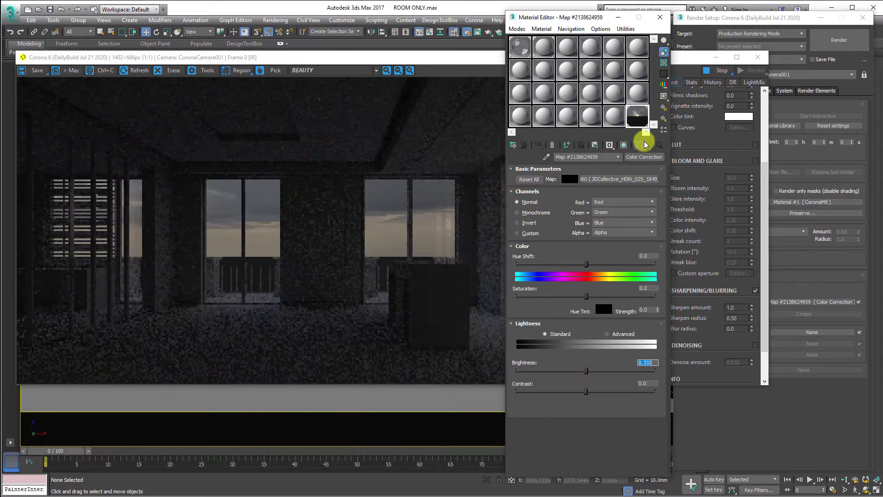
Move the Material Editor clear of the render and raise the environment CoronaBitmap's output amount to 5, testing 2 first
left_click(644, 179)
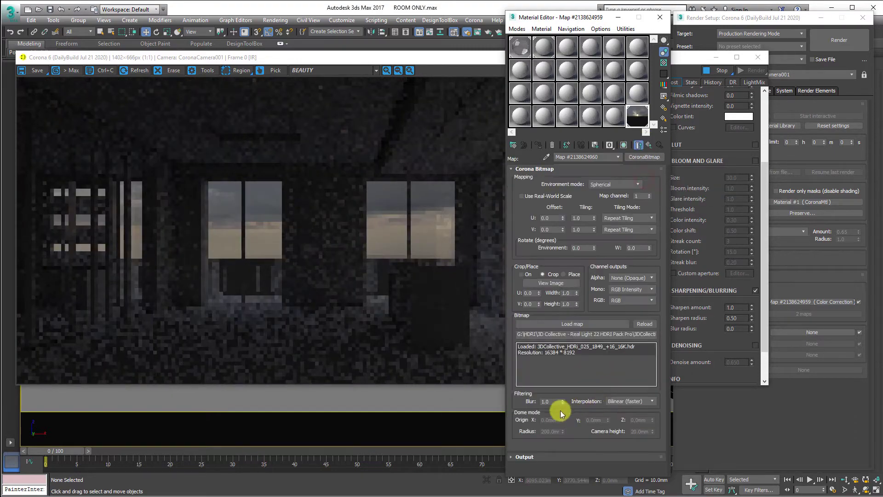
scroll(575, 437, "down", 5)
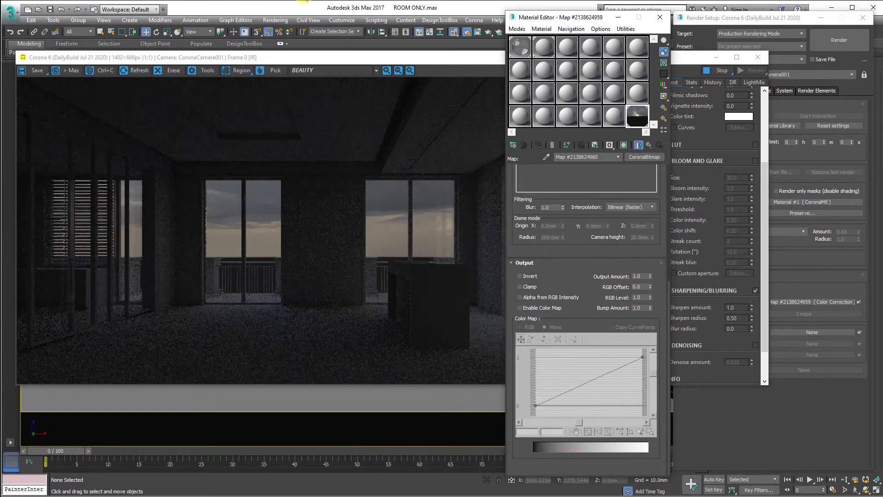
left_click(639, 276)
left_click_drag(579, 21, 745, 24)
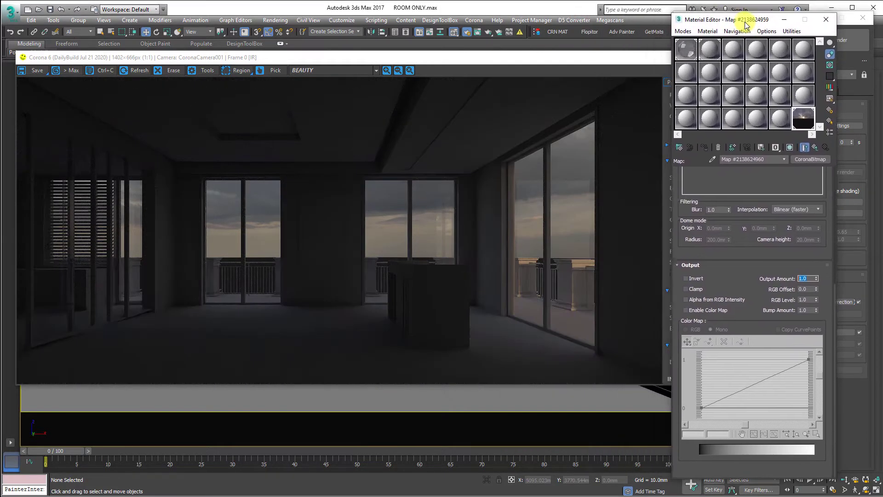
type("3")
key("Return")
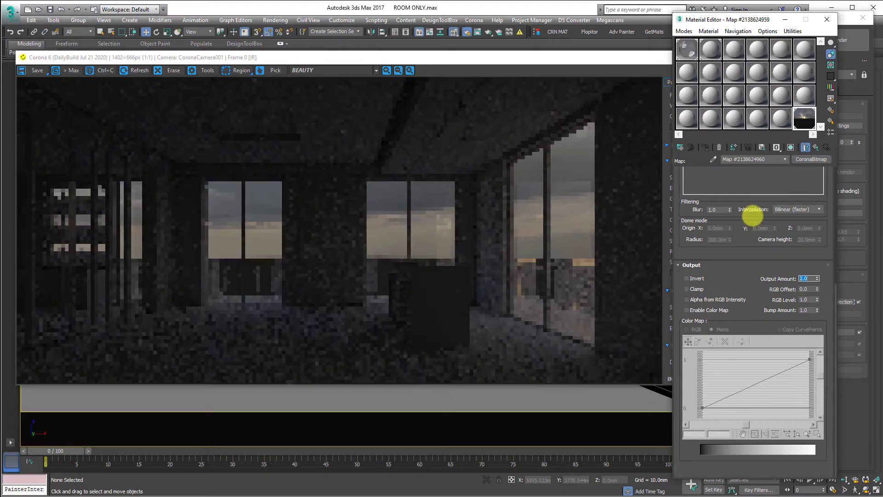
type("5")
key("Return")
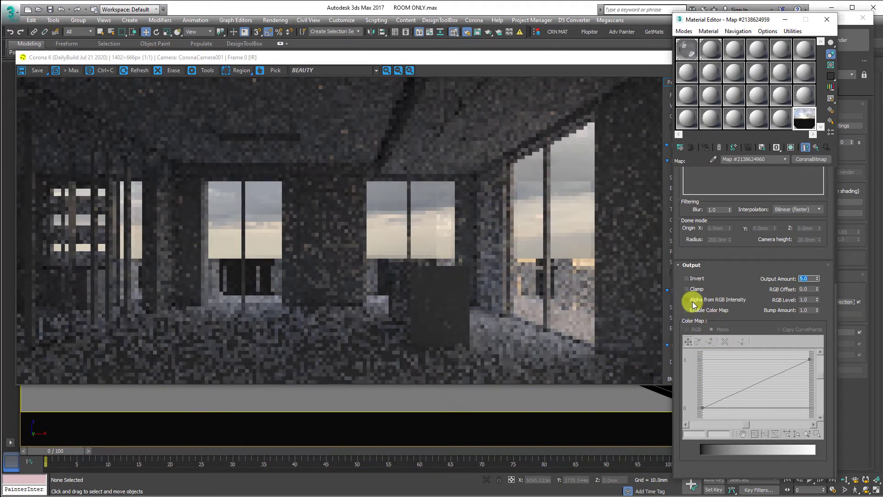
Set the CoronaBitmap's RGB offset to 0.05 after testing 0.1
left_click(808, 289)
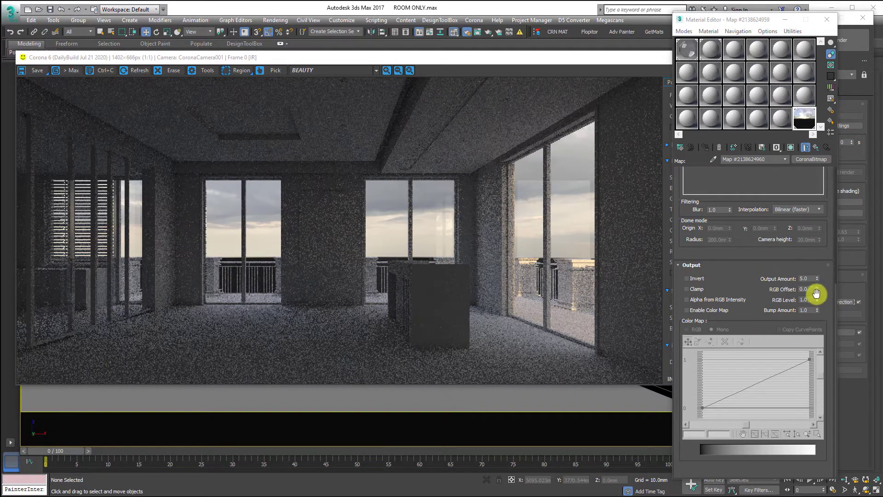
type("0.1")
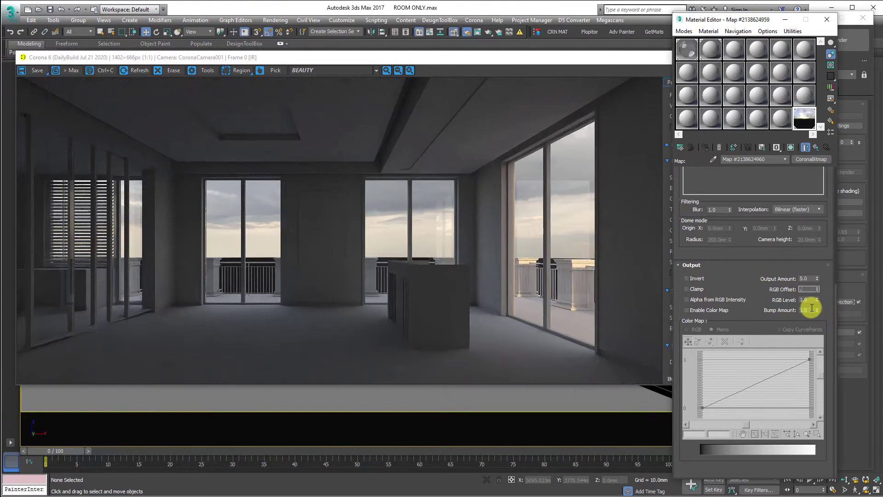
key("Return")
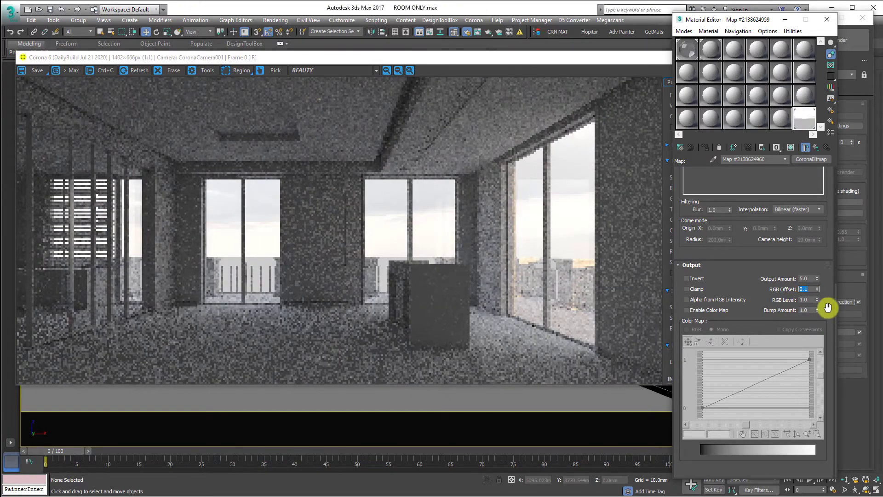
type("0.05")
key("Return")
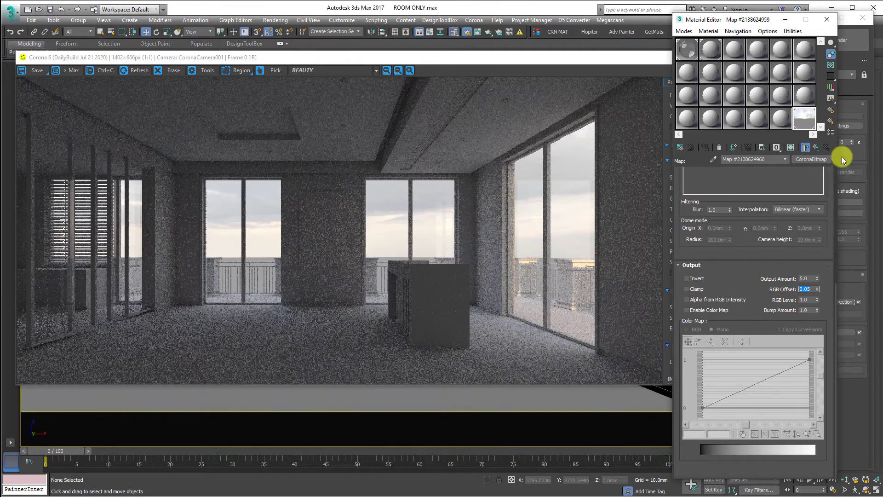
Return to the environment's Color Correction map and raise its contrast to 20, testing 1, 2, 5 and 10 on the way
left_click(814, 148)
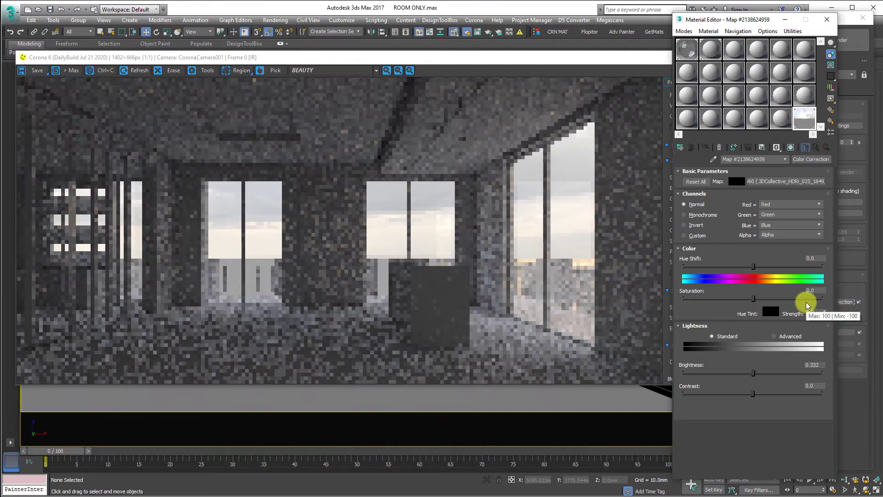
left_click_drag(822, 386, 765, 385)
type("1")
key("Return")
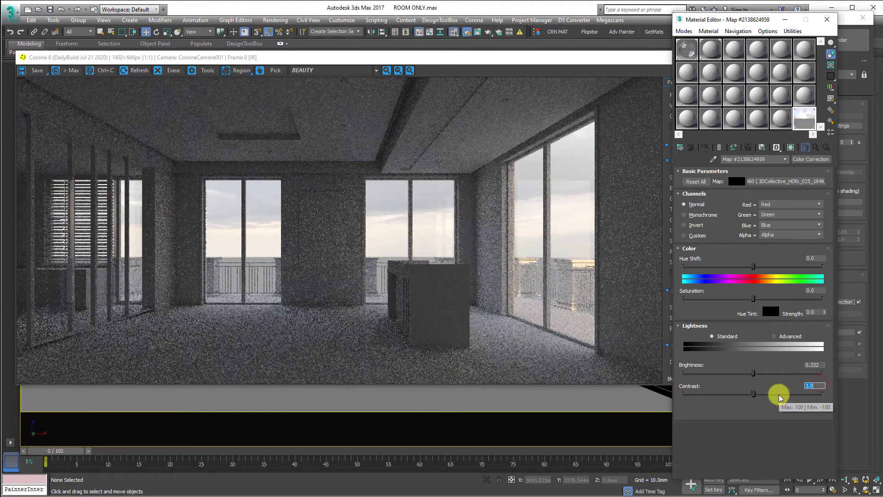
type("2")
key("Return")
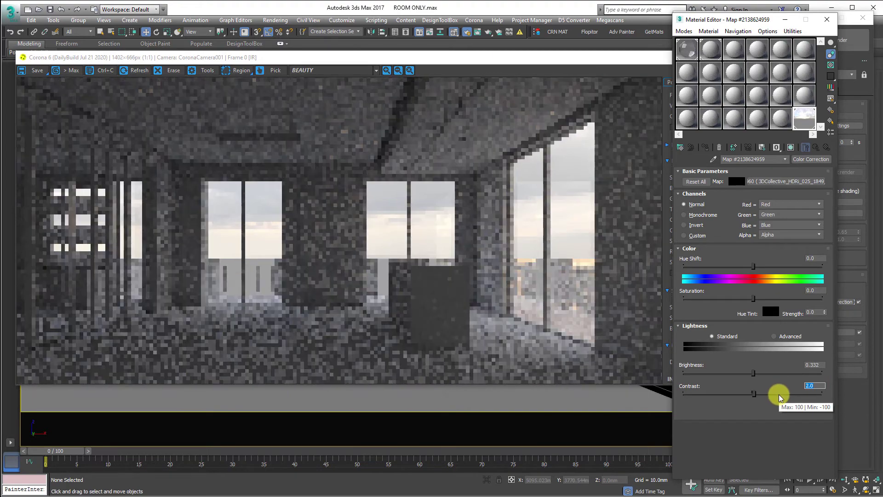
type("5")
key("Return")
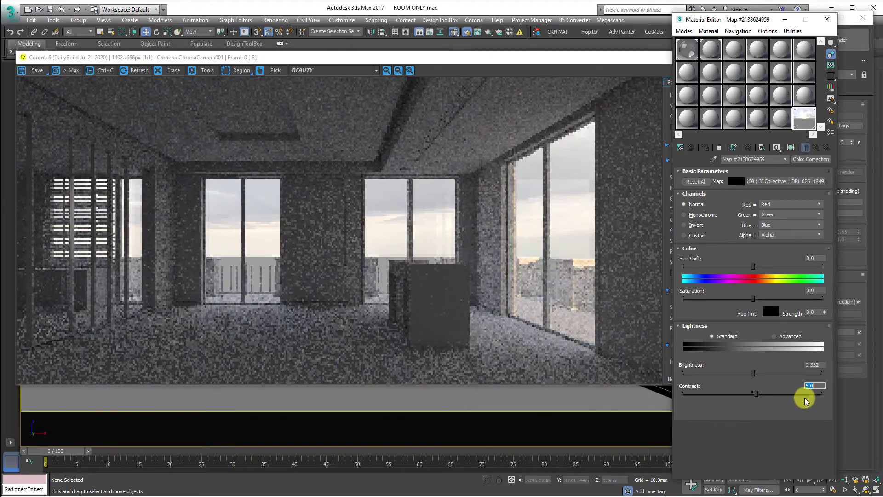
type("10")
key("Return")
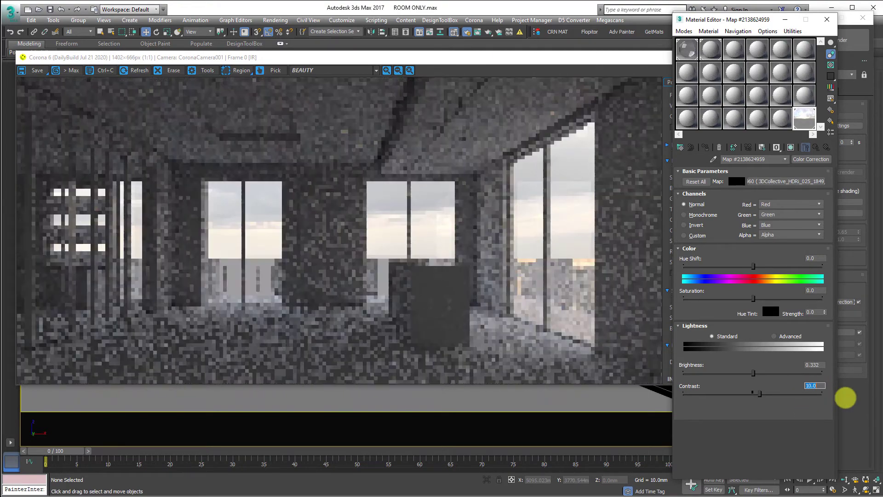
type("20")
key("Return")
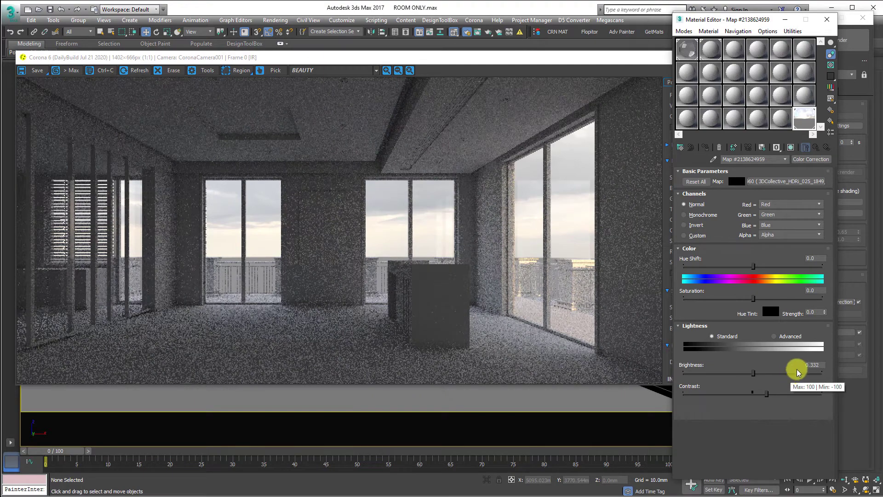
Reset the Color Correction map's brightness to 0
left_click_drag(822, 365, 766, 366)
type("0")
key("Return")
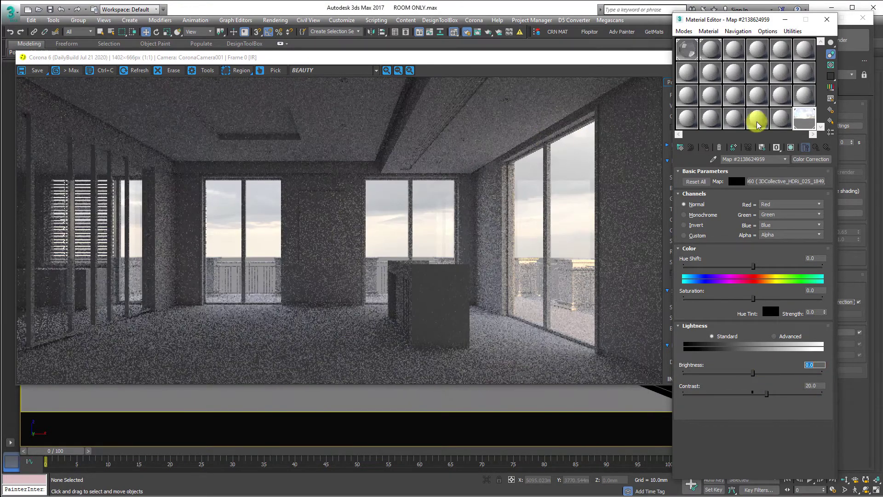
Open the CoronaBitmap inside the Color Correction and test environment rotations of 90, 150, 270 and 180 degrees
left_click(785, 181)
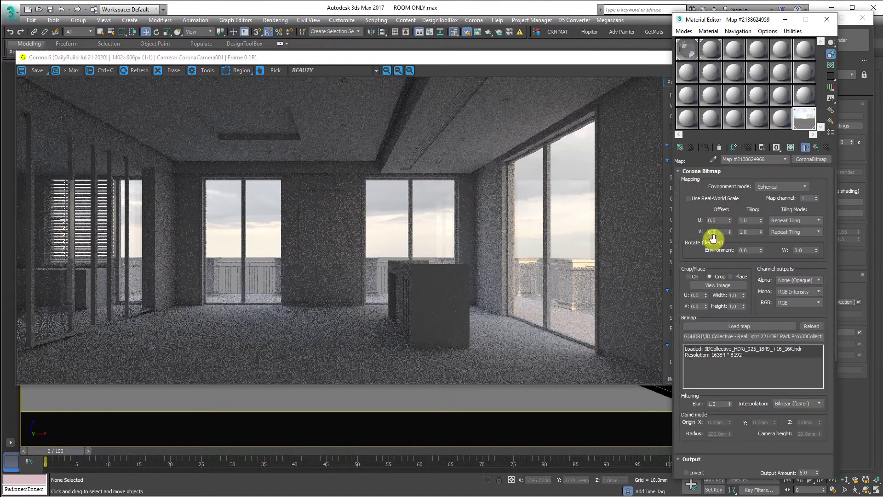
left_click(752, 250)
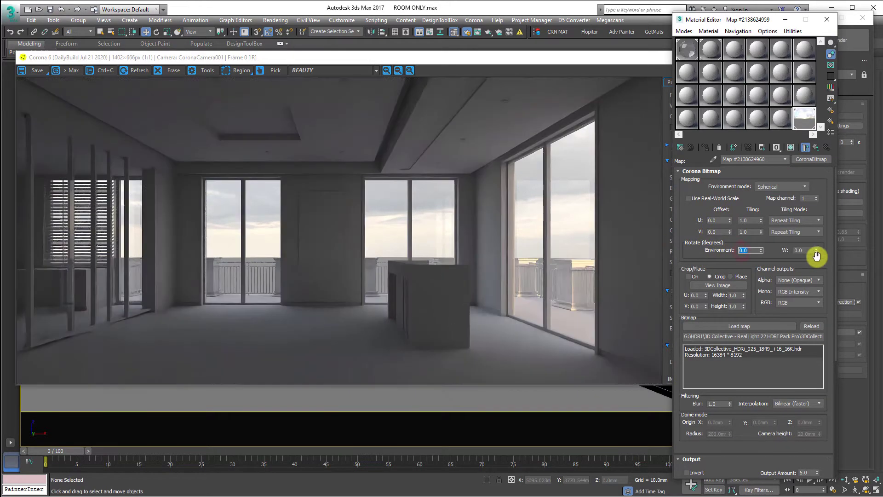
type("90")
key("Return")
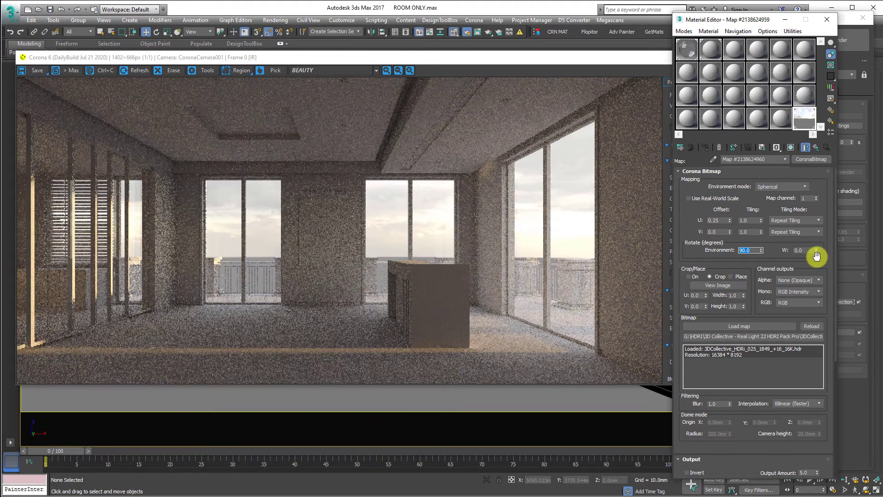
type("150")
key("Return")
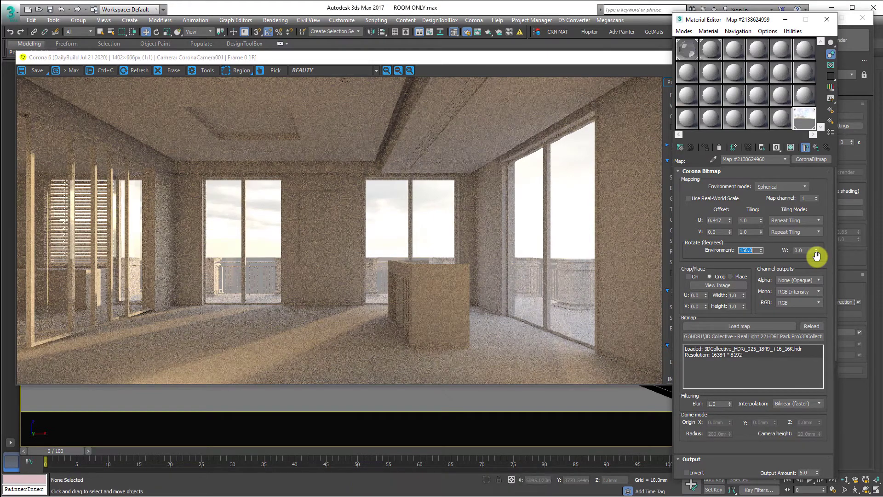
type("70")
key("Return")
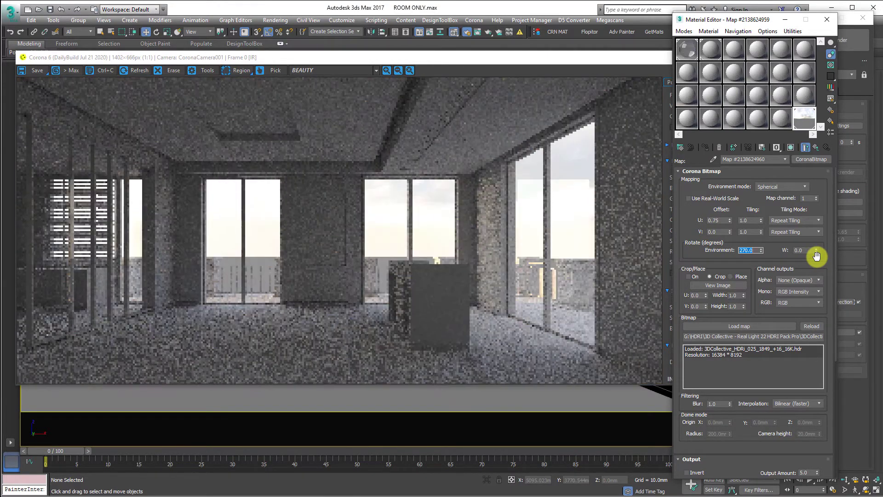
type("180")
key("Return")
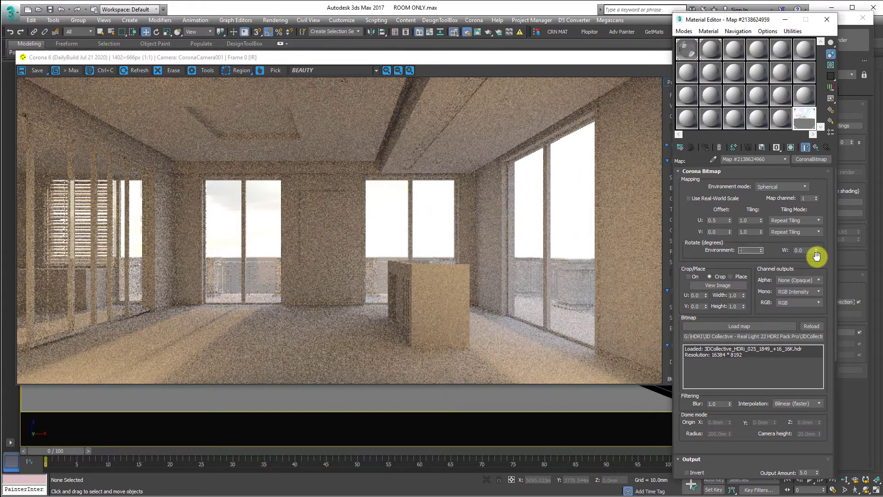
Compare environment rotations of -90, 90, 120 and 150 degrees and return the HDRI's rotation to 180 degrees
type("-90")
key("Return")
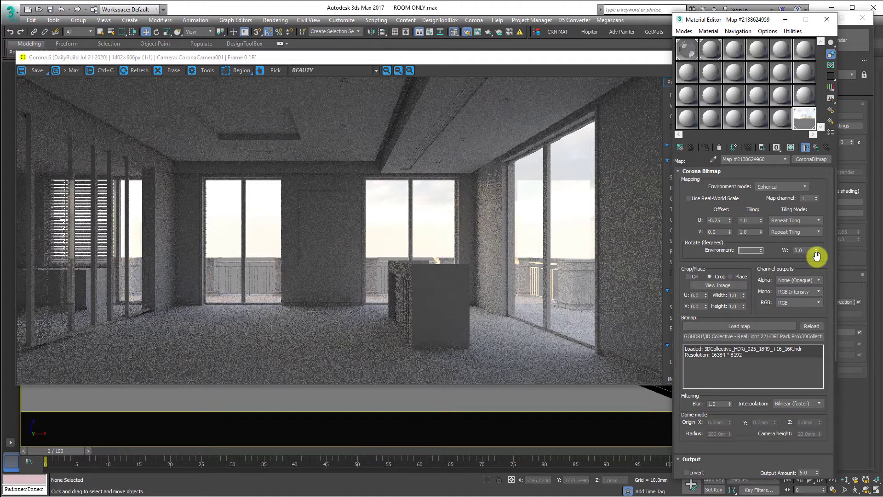
key("Return")
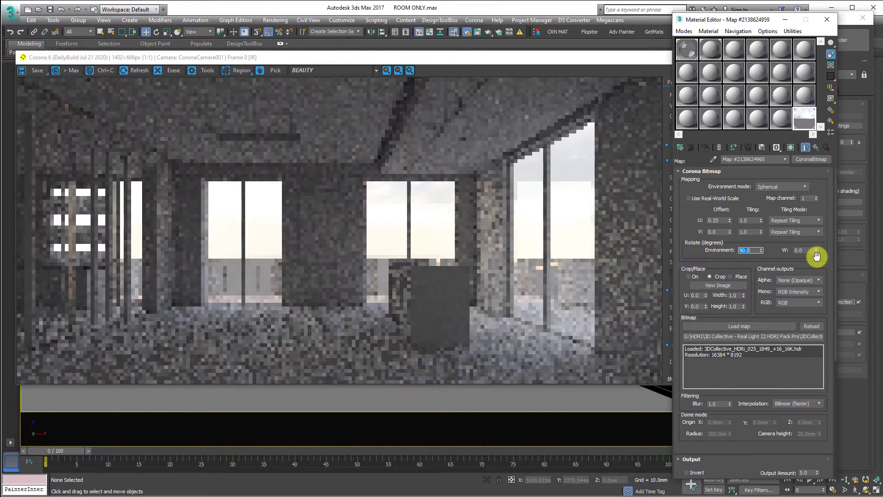
key("Return")
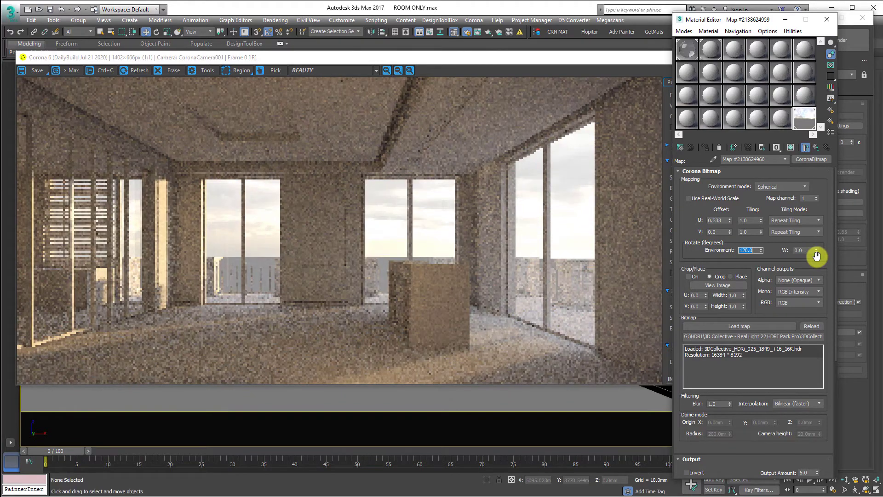
type("150")
key("Return")
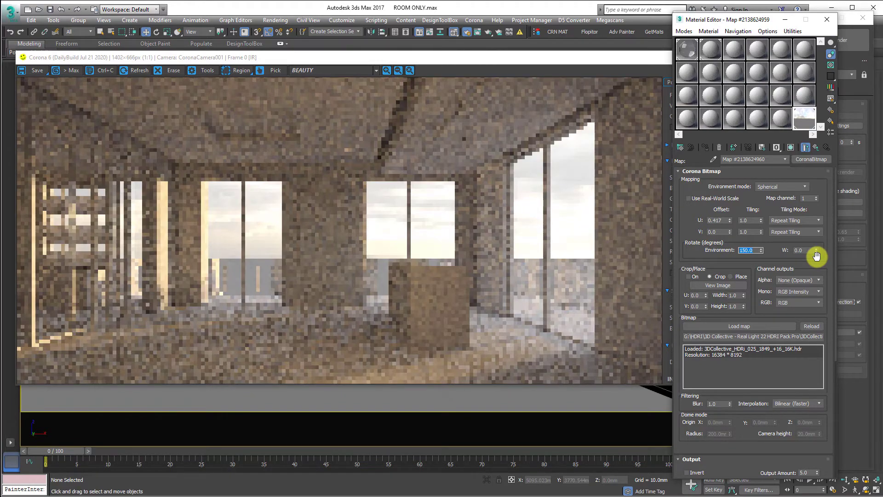
type("180")
key("Return")
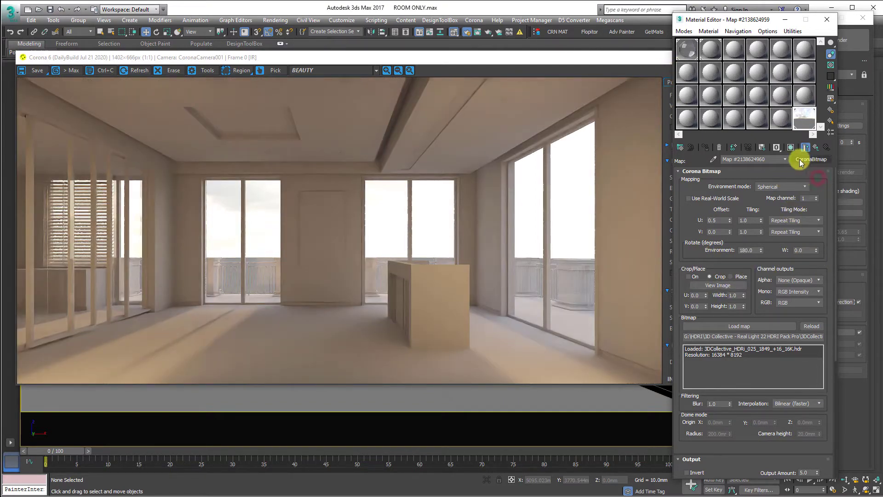
Replace the CoronaBitmap's image with 3DCollective_HDRi_024_1825_+16_16K.hdr, accepting the HDRI load settings with Real Pixels (32 bpp)
left_click(781, 325)
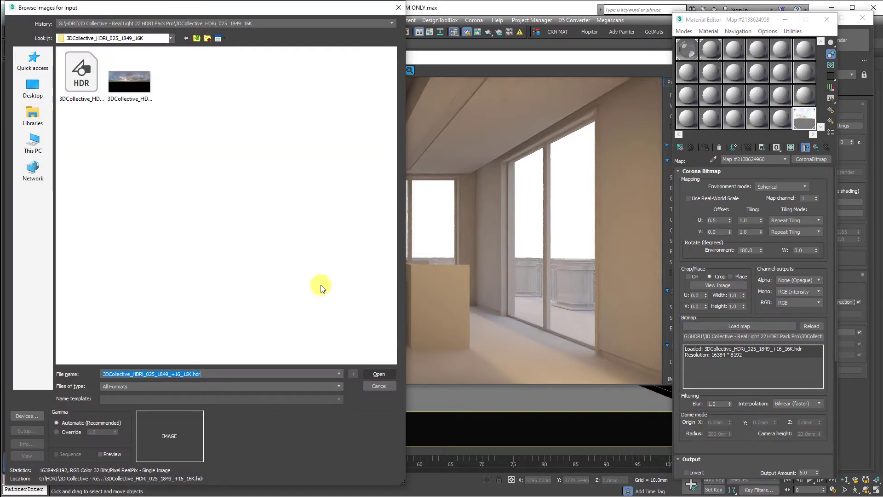
left_click(195, 38)
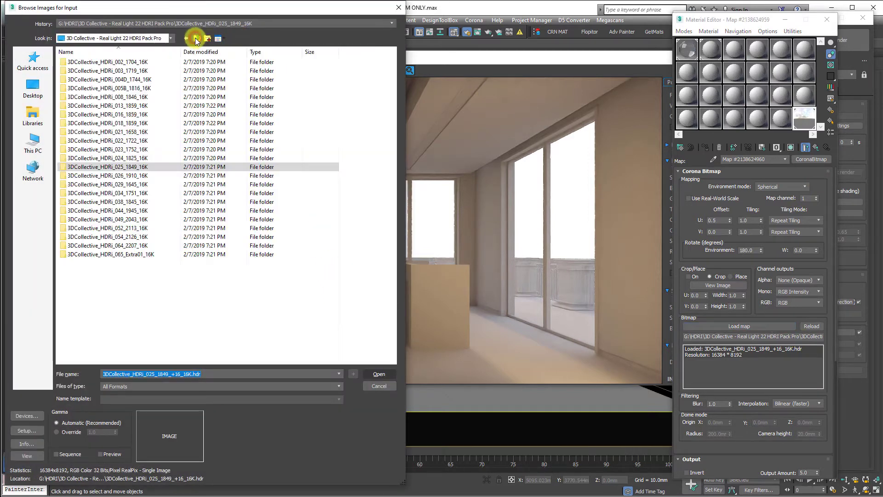
double_click(135, 156)
left_click(87, 85)
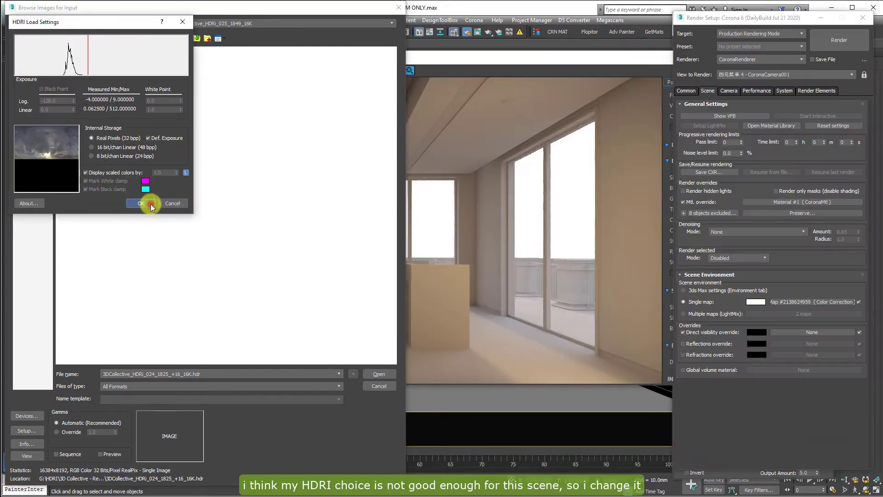
left_click(150, 203)
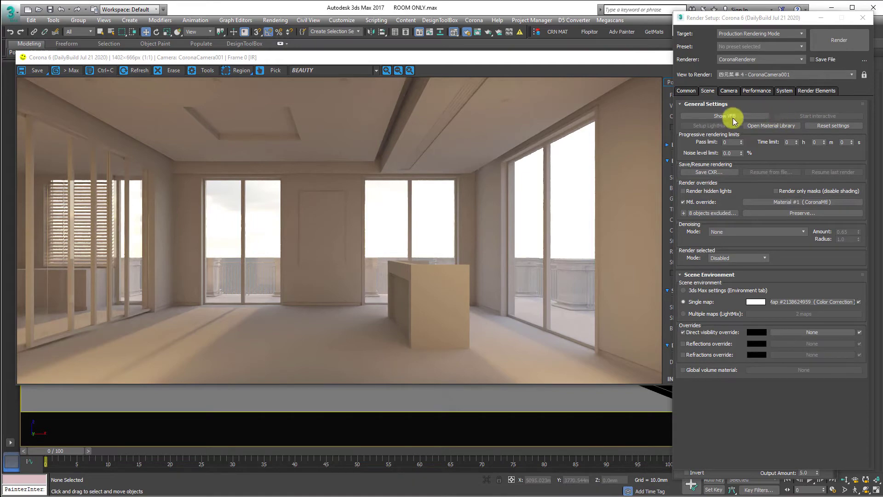
left_click(477, 260)
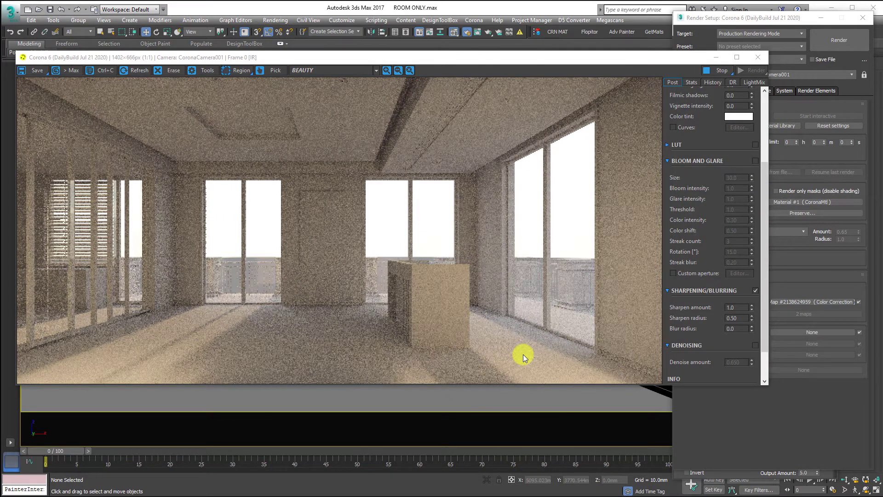
Bring back the Material Editor, shift it slightly, and set the CoronaBitmap's environment rotation to 200 degrees
left_click(800, 146)
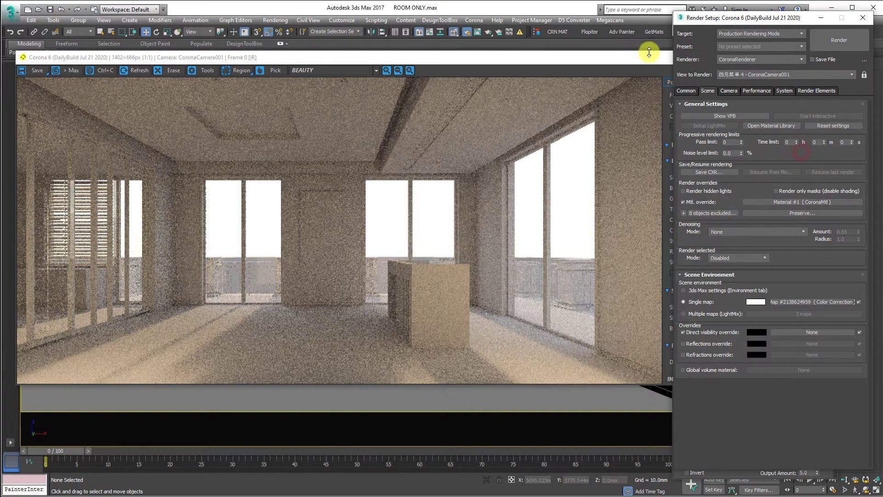
left_click(534, 10)
key("m")
key("m")
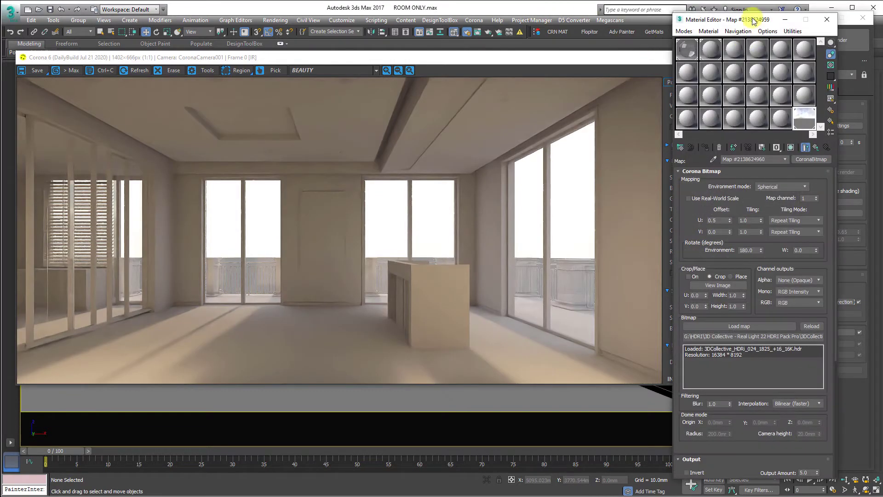
left_click_drag(753, 21, 720, 18)
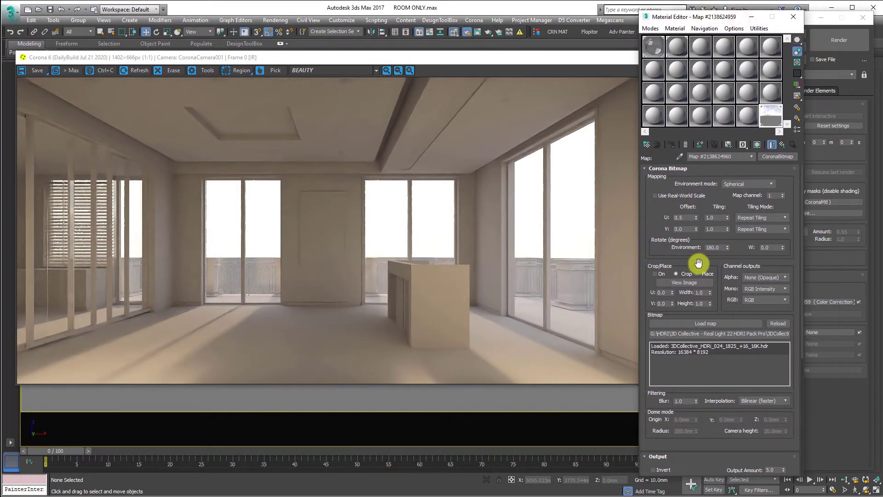
double_click(720, 247)
type("200")
key("Return")
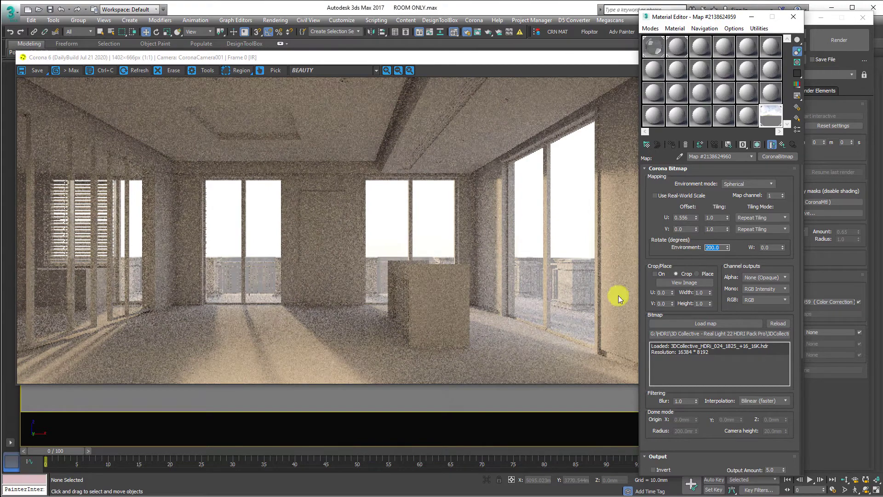
Raise the frame buffer's tone-mapping exposure to 1.8 EV, comparing it with 1.5, 1.3 and 1.0
left_click(507, 81)
scroll(685, 192, "up", 2)
scroll(685, 192, "up", 5)
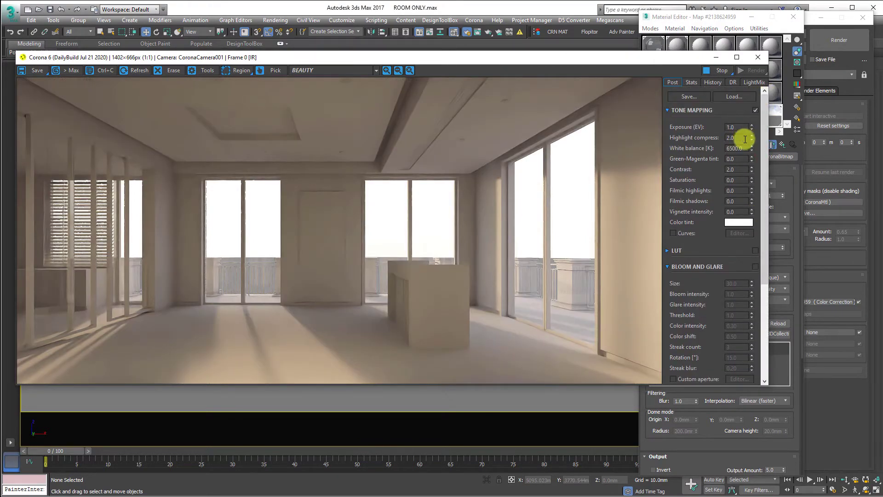
left_click(735, 126)
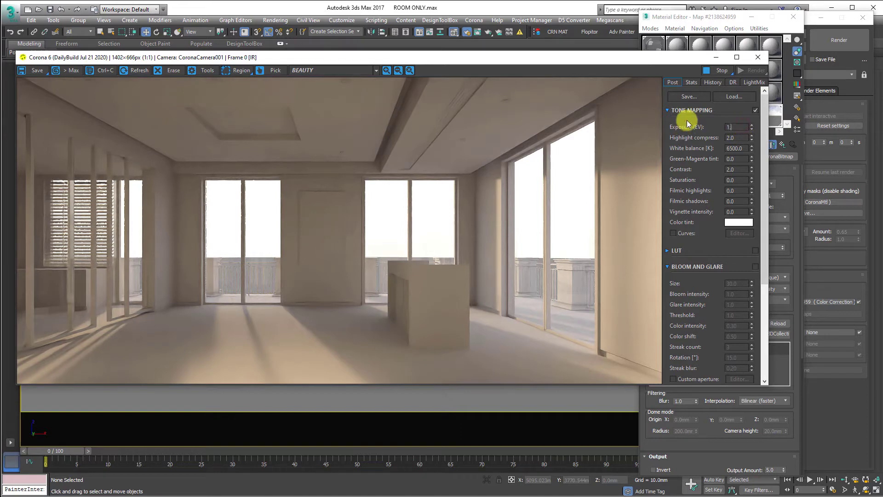
key("Return")
type("1.50")
key("Return")
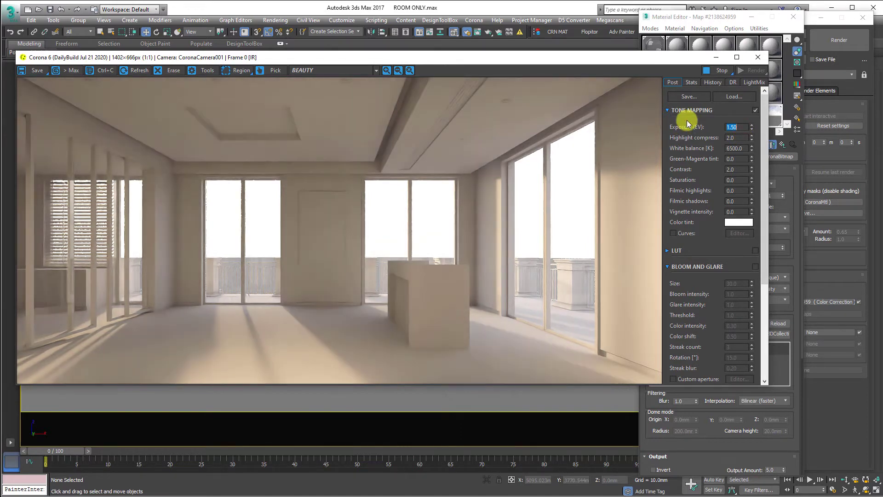
type("1.30")
key("Return")
type("1.")
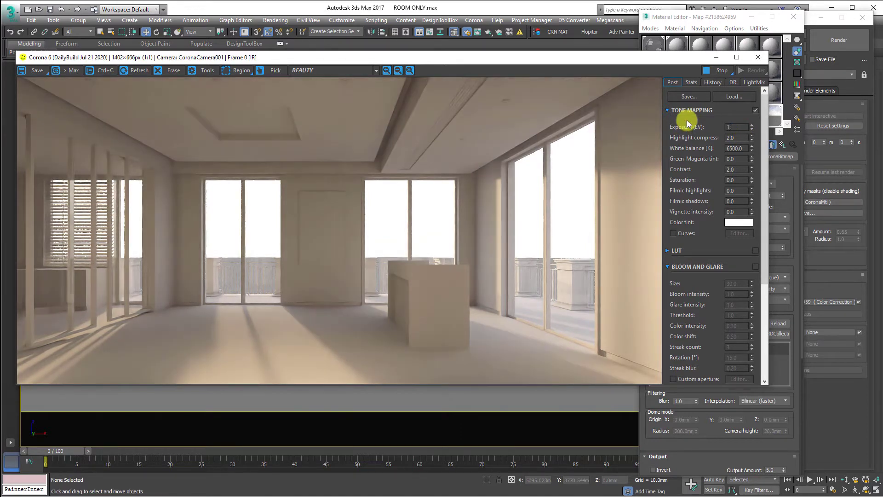
type("80")
key("Return")
type("1.")
key("Return")
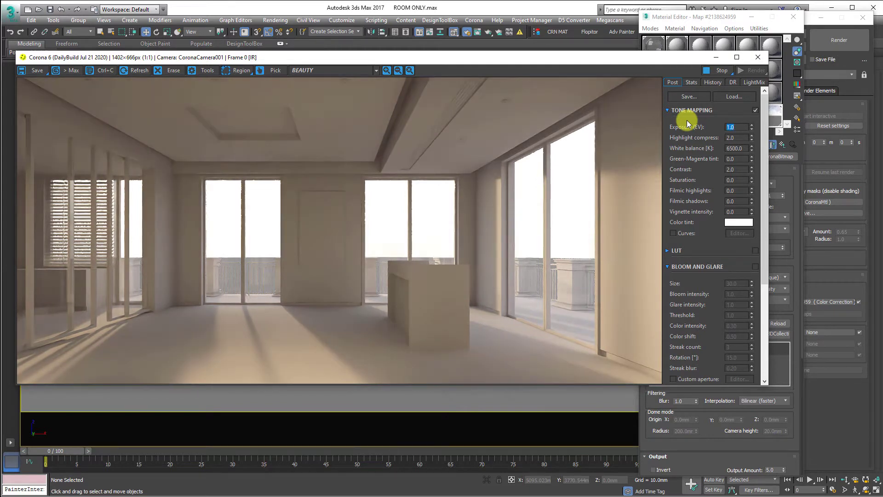
type("1.8")
key("Return")
Set the tone-mapping contrast to 4 and the white balance to 6000 K
left_click(736, 169)
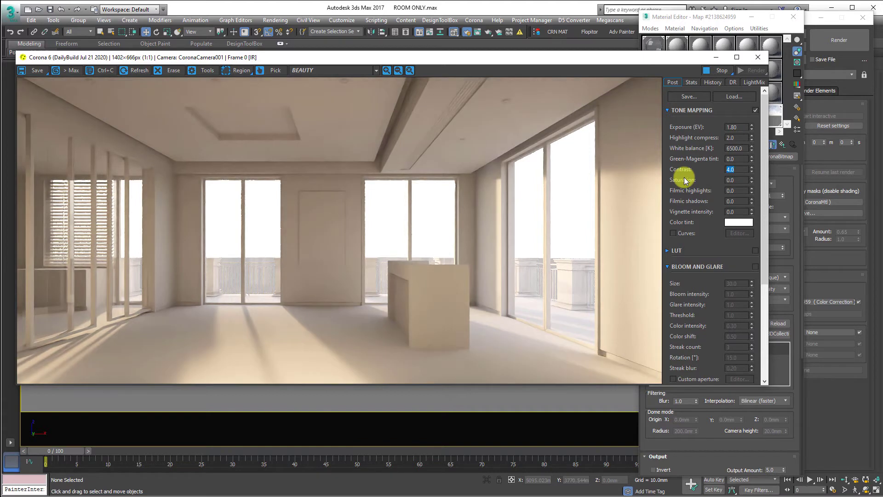
left_click_drag(751, 148, 751, 162)
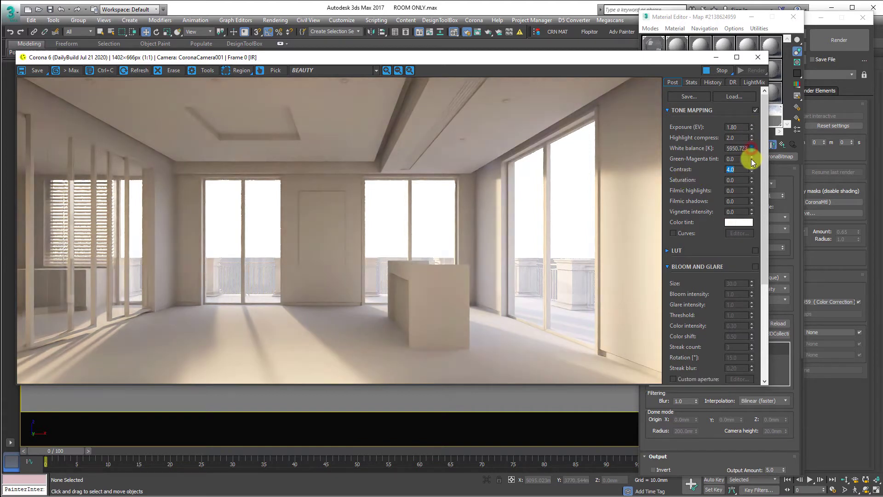
left_click(741, 147)
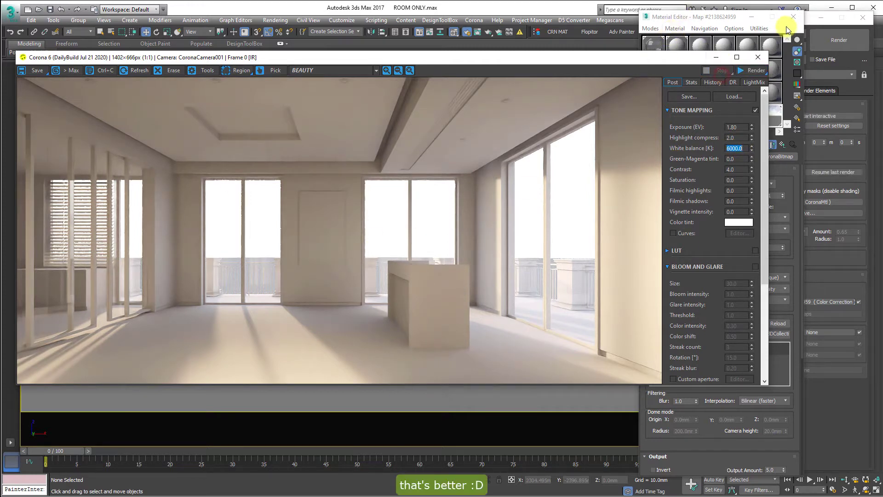
Close the frame buffer and the Material Editor and show all four viewports
left_click(758, 57)
left_click(794, 16)
key("alt+w")
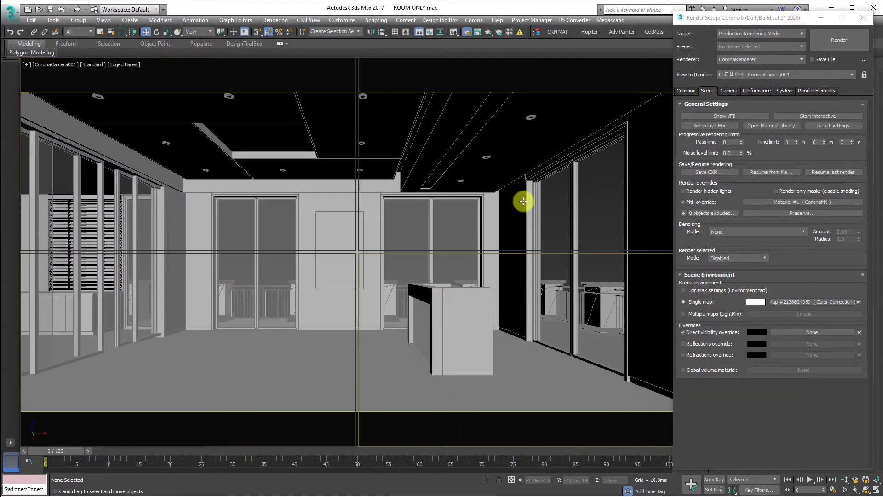
Examine the room and its ceiling layout in the orthographic view, the wireframe top view and the camera view
middle_click(291, 333)
key("alt+w")
middle_click_drag(366, 282, 234, 315)
scroll(250, 307, "down", 3)
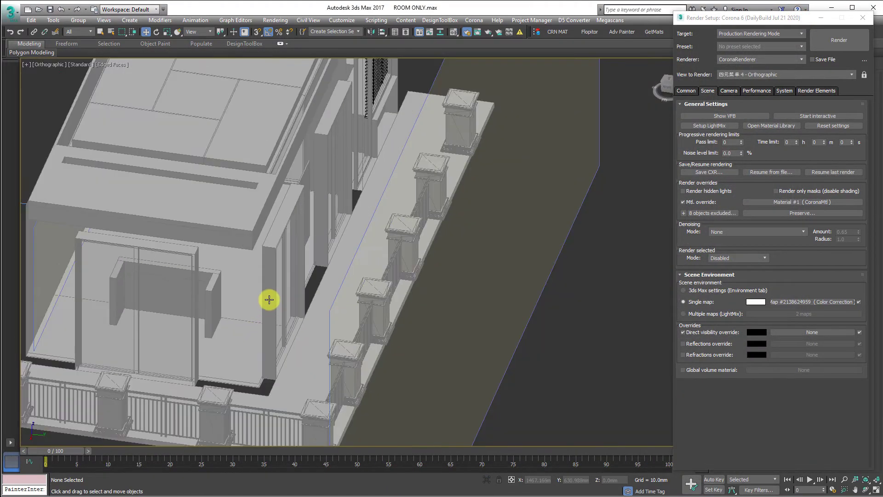
key("t")
key("F3")
scroll(391, 222, "up", 8)
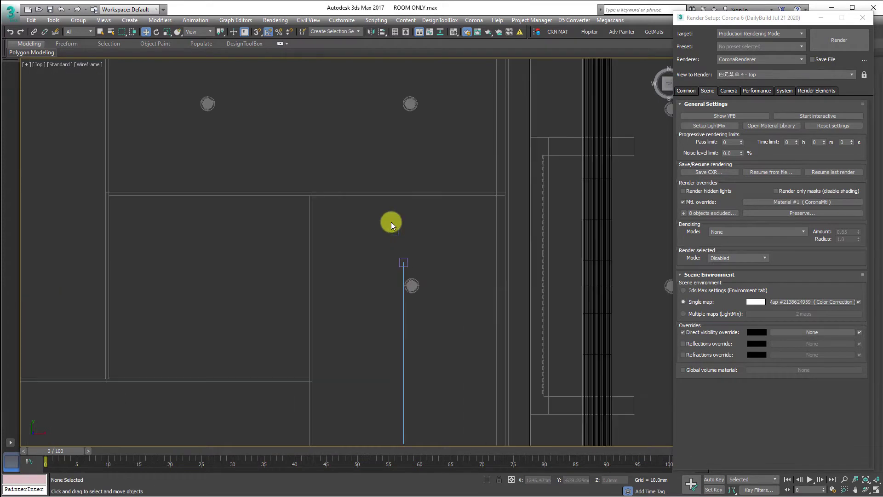
scroll(477, 126, "down", 4)
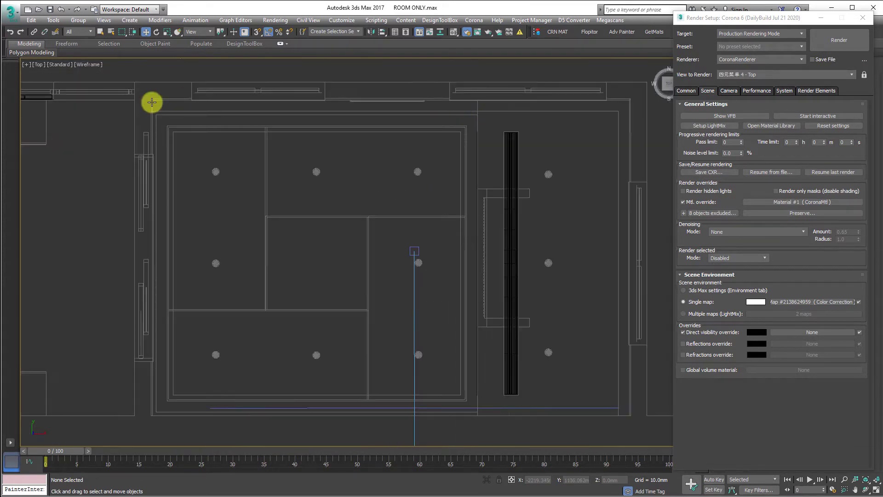
key("c")
key("F3")
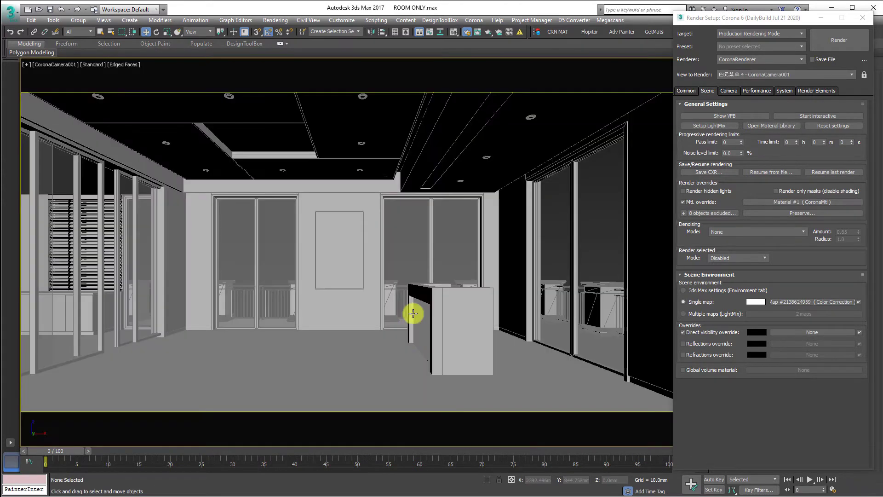
Isolate the ceiling objects, maximize the top view on them and close Render Setup
left_click(419, 137)
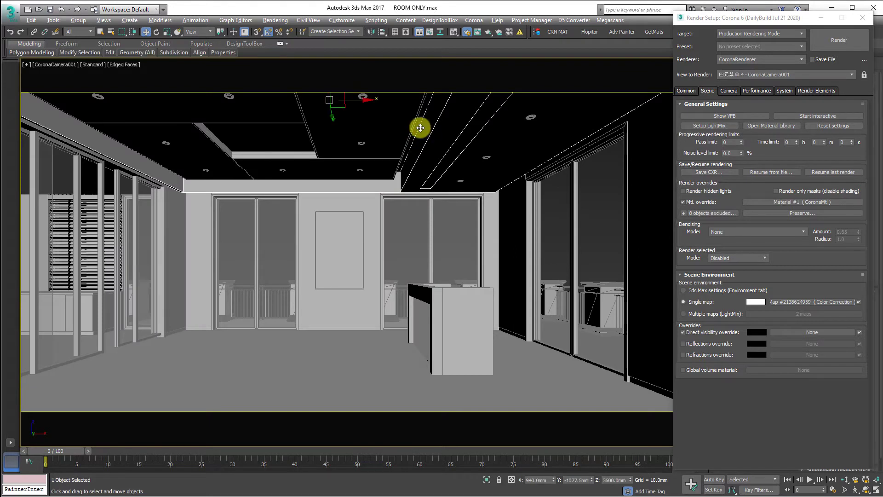
left_click(407, 122, "ctrl")
key("alt+q")
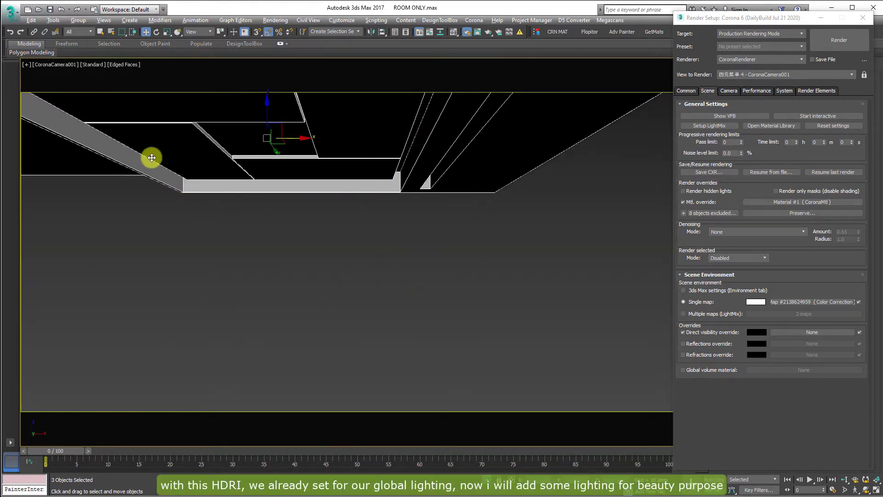
key("alt+w")
left_click(264, 371)
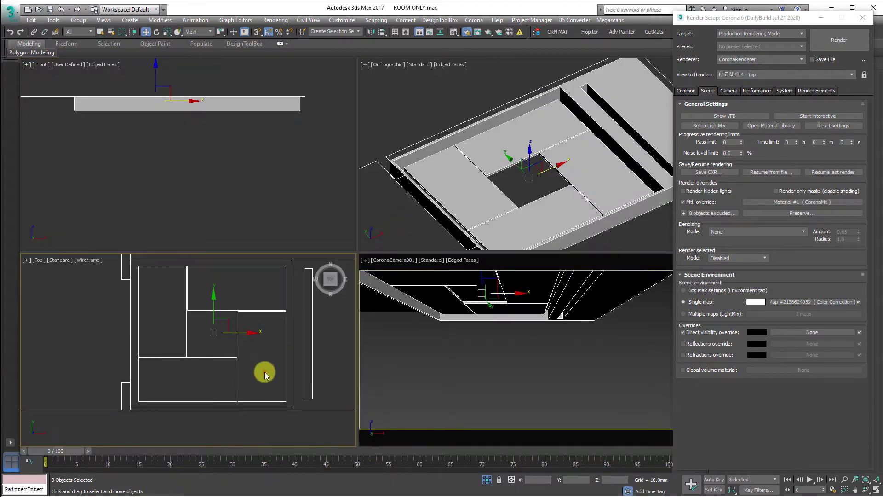
key("alt+w")
left_click(863, 18)
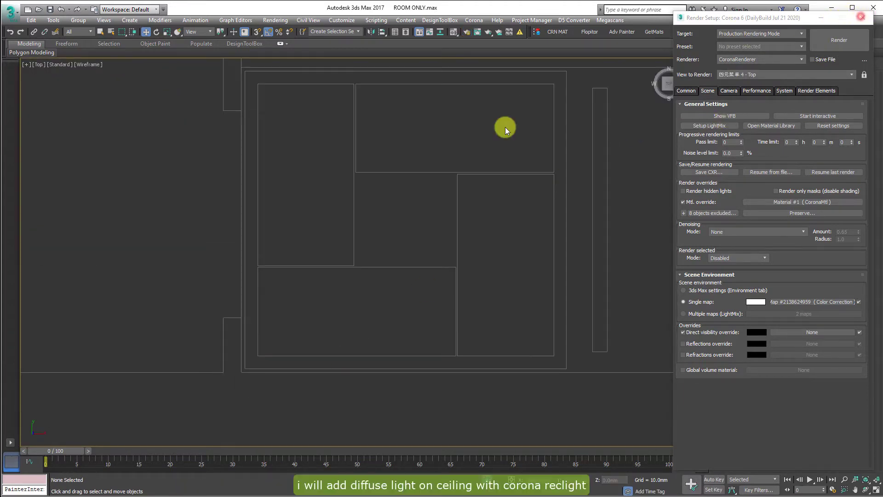
Start creating a CoronaLight in the top view with its shape set to Rectangle
middle_click_drag(504, 128, 393, 169)
left_click(719, 64)
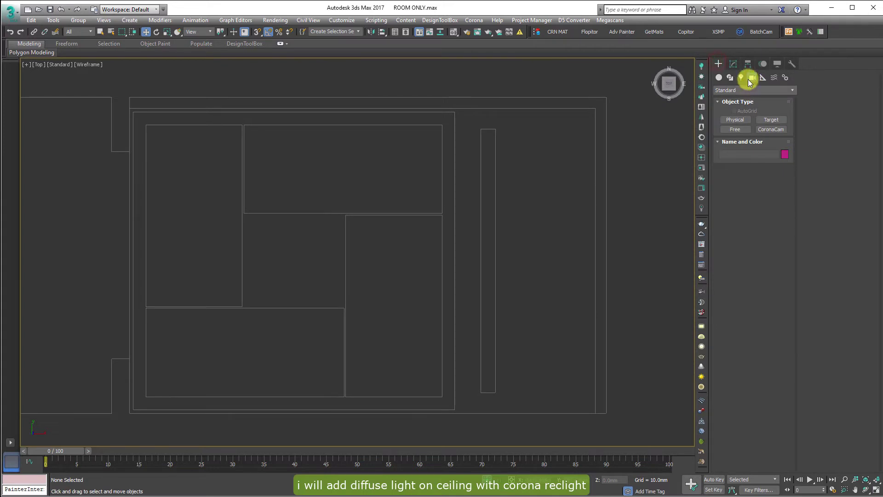
left_click(742, 78)
left_click(752, 80)
left_click(741, 77)
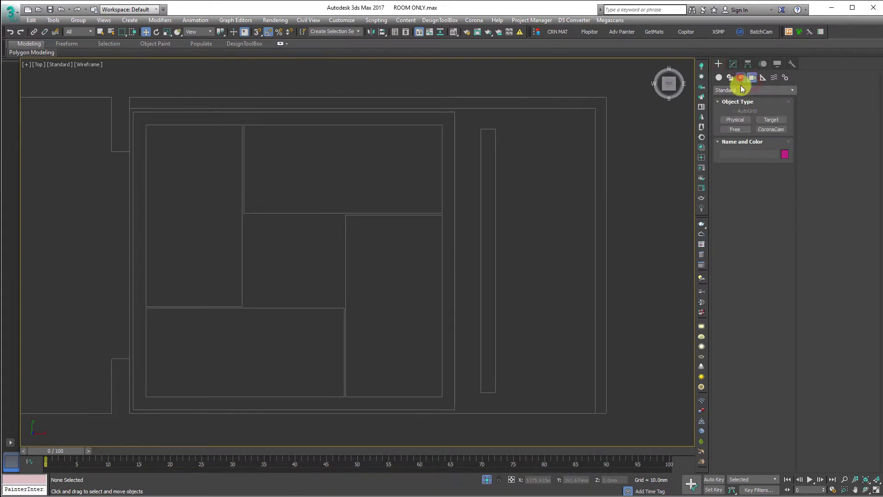
left_click(741, 90)
left_click(741, 117)
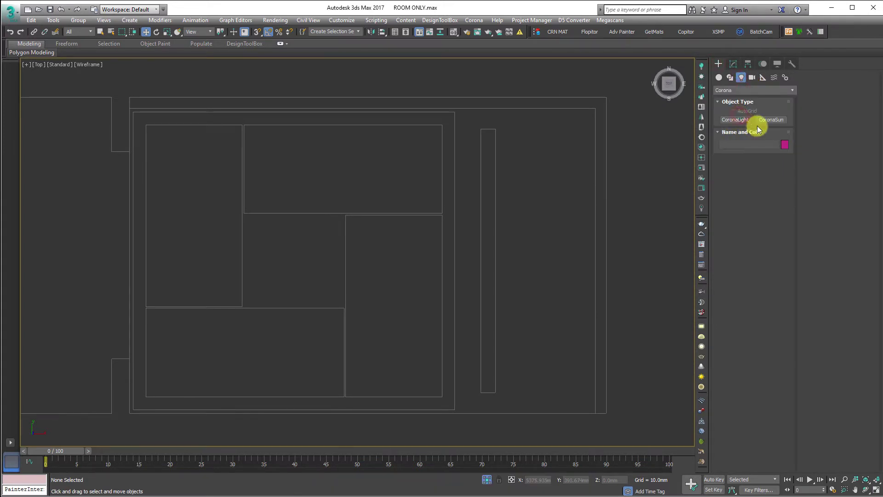
left_click(741, 119)
left_click(746, 247)
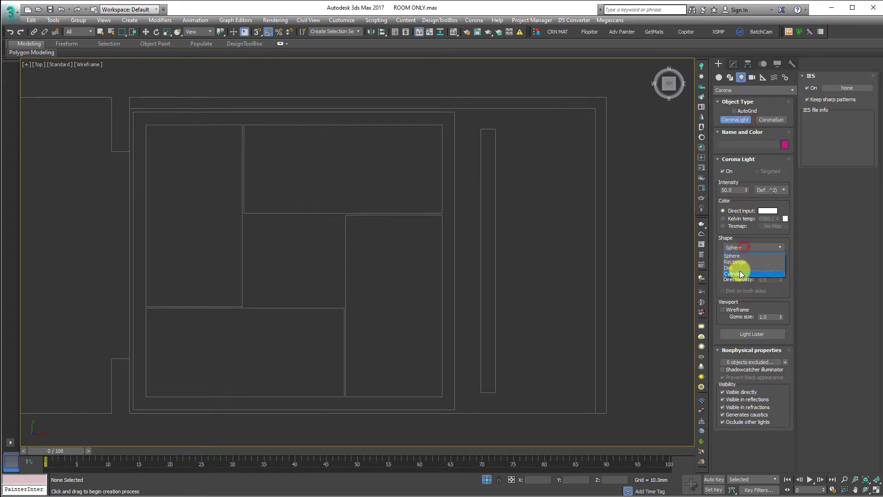
left_click(742, 261)
Set the light to 4000 K and intensity 10, and draw it about 4286 by 50 mm along the ceiling recess's upper edge
left_click(756, 223)
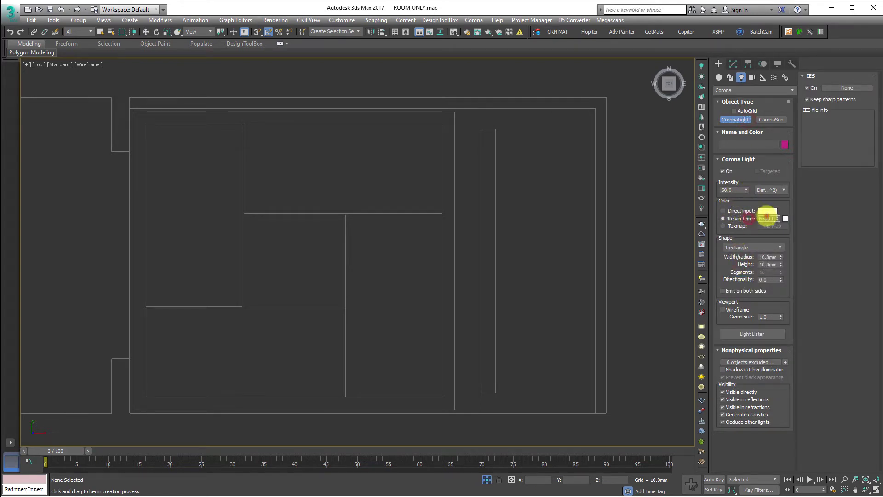
left_click(771, 218)
left_click(735, 190)
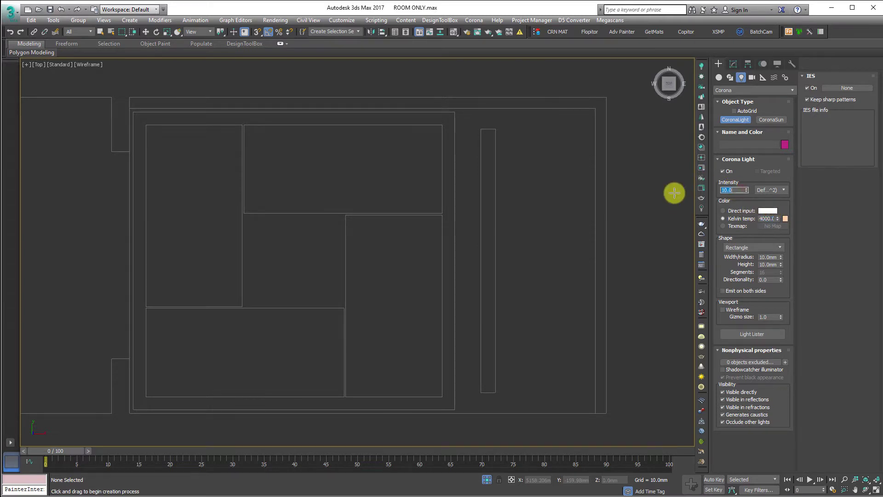
middle_click_drag(304, 145, 251, 189)
left_click_drag(83, 159, 401, 162)
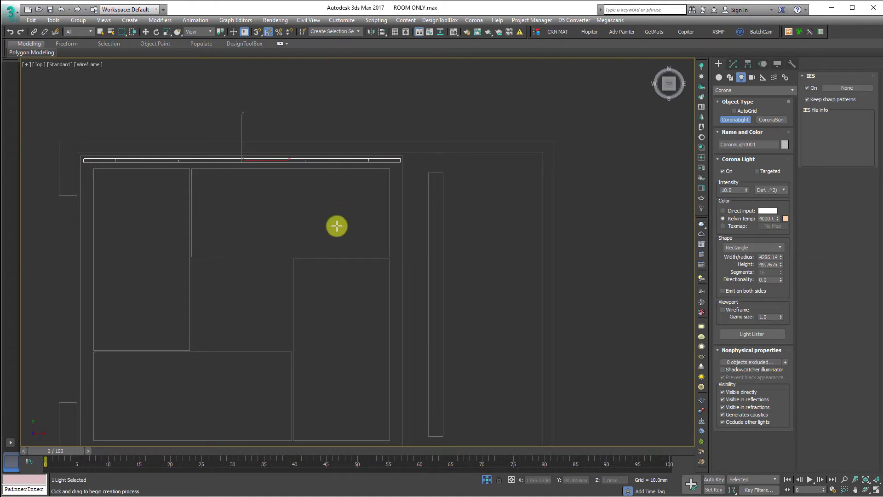
Clone the strip light as an instance along the opposite, lower edge of the ceiling recess
middle_click_drag(337, 226, 369, 173)
key("w")
left_click_drag(274, 77, 263, 365, "shift")
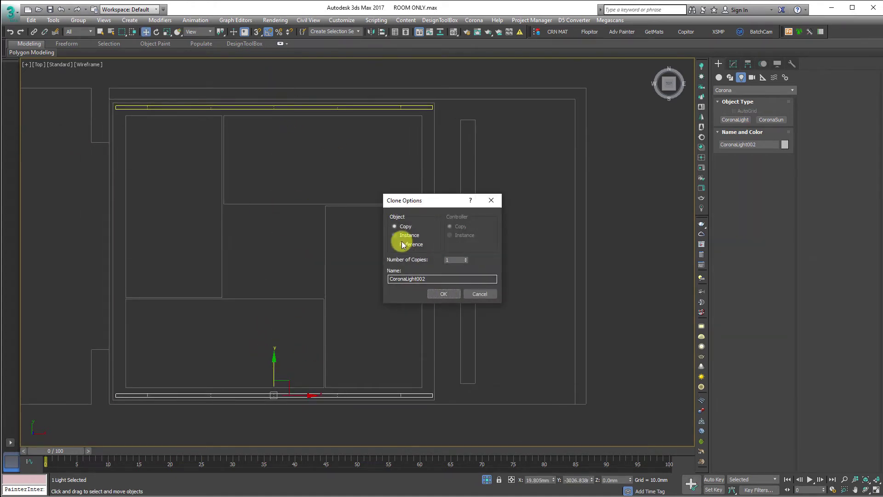
left_click(394, 235)
left_click(435, 294)
Select both strip lights and clone them as instances rotated by 90 degrees about their common centre
left_click(410, 106, "ctrl")
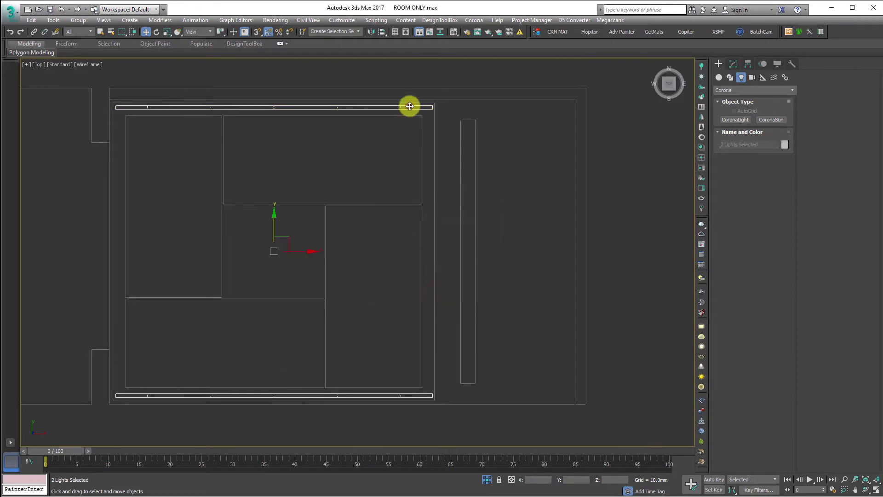
middle_click_drag(292, 223, 310, 205)
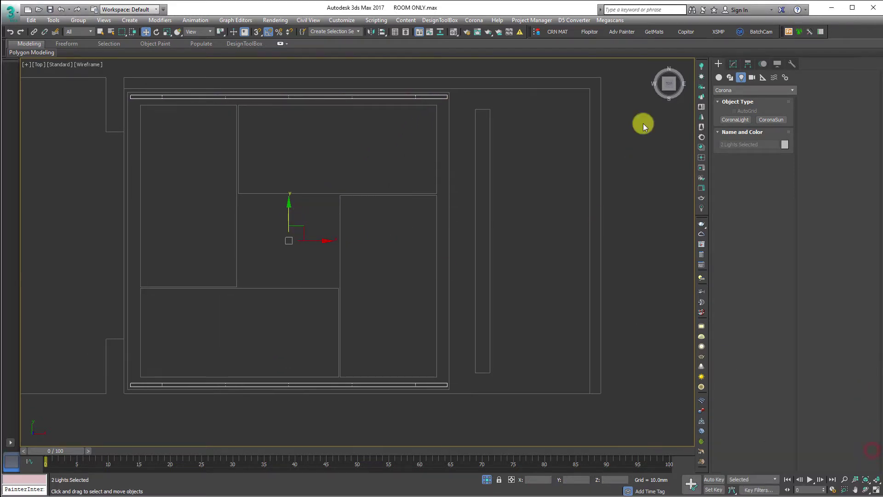
middle_click_drag(374, 202, 348, 210)
key("e")
left_click_drag(276, 213, 311, 237)
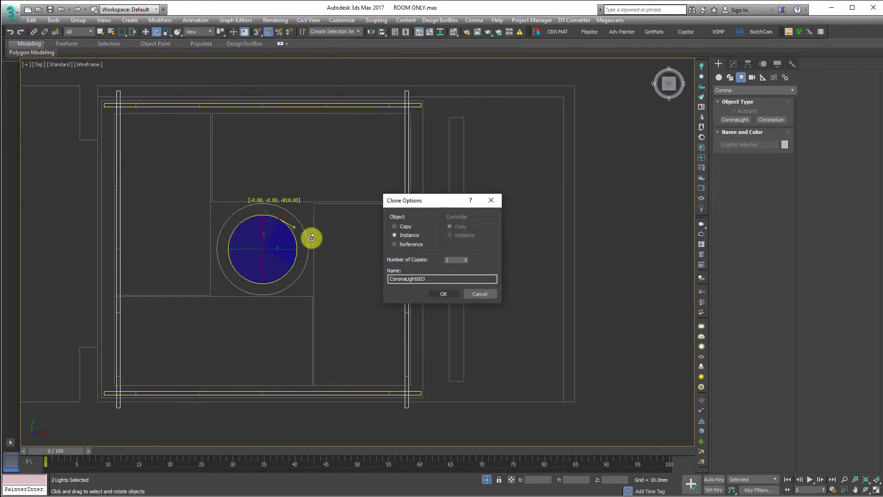
left_click(438, 291)
Move the two rotated strip lights outward to the right and left edges of the ceiling recess
middle_click_drag(354, 228, 382, 229)
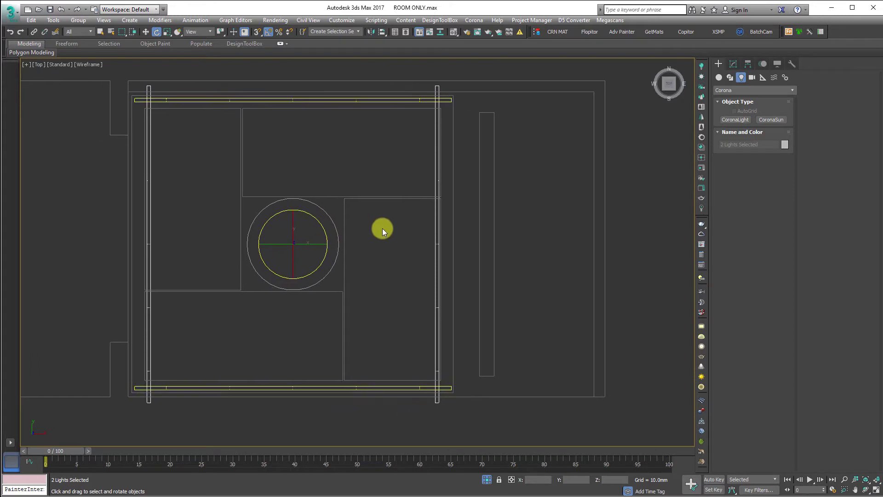
key("s")
left_click(380, 241)
left_click(435, 246)
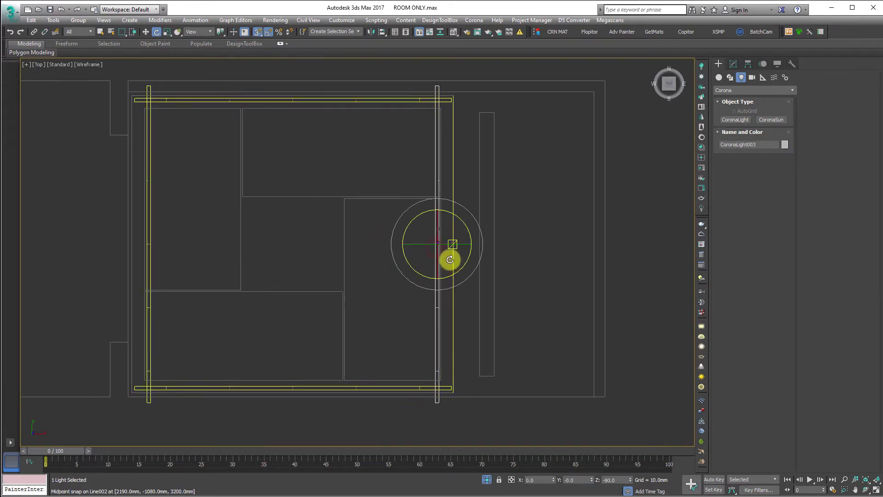
key("w")
left_click_drag(458, 246, 467, 247)
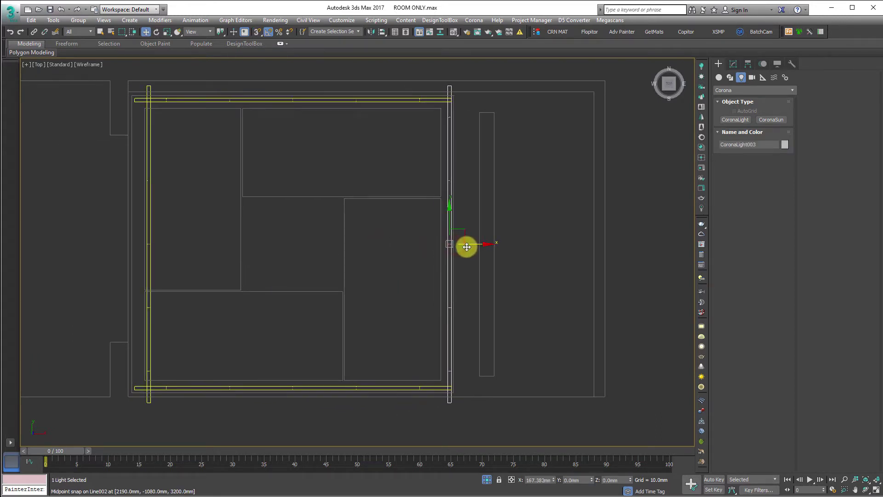
left_click(148, 227)
left_click_drag(170, 242, 158, 243)
Select both vertical strip lights and scale them down along Y to fit between the horizontal ones
left_click(451, 243, "ctrl")
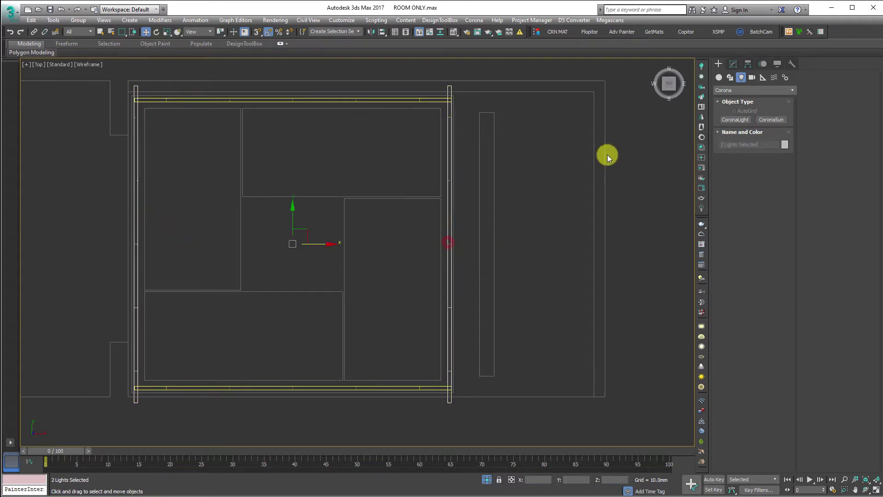
key("e")
key("r")
left_click_drag(298, 209, 295, 205)
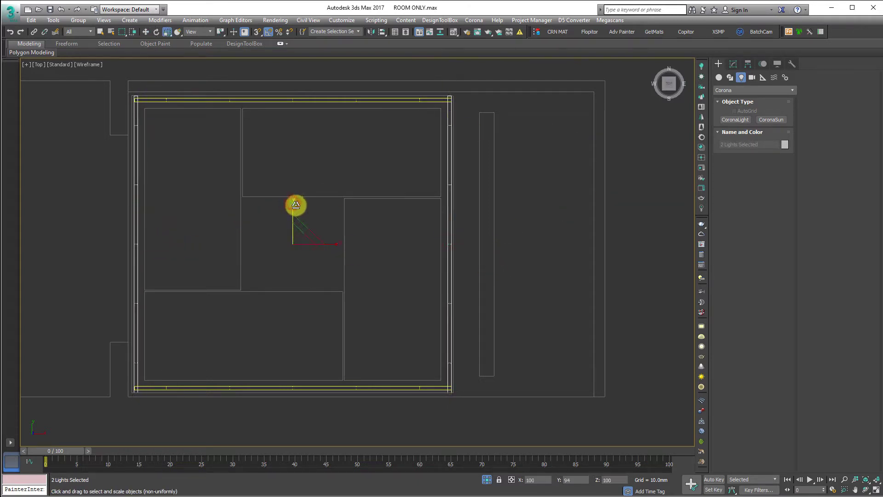
key("r")
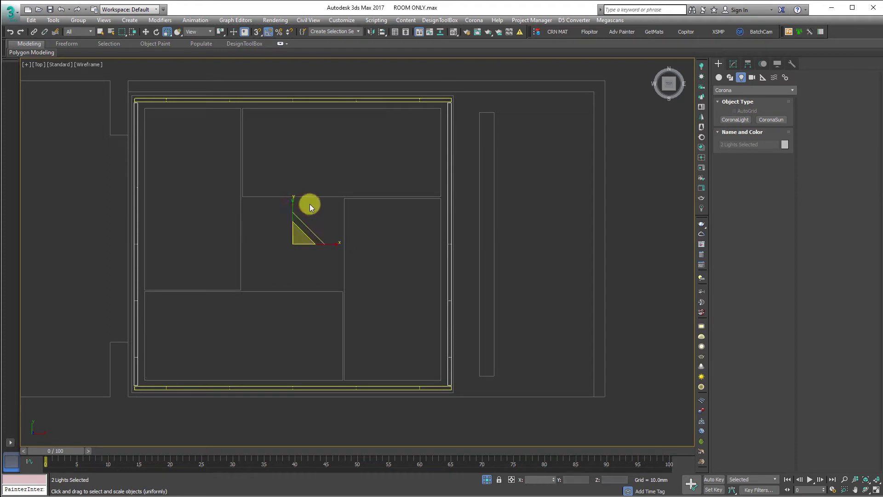
Select all four strip lights and raise them towards the ceiling in the front view
left_click(307, 100, "ctrl")
left_click(300, 387, "ctrl")
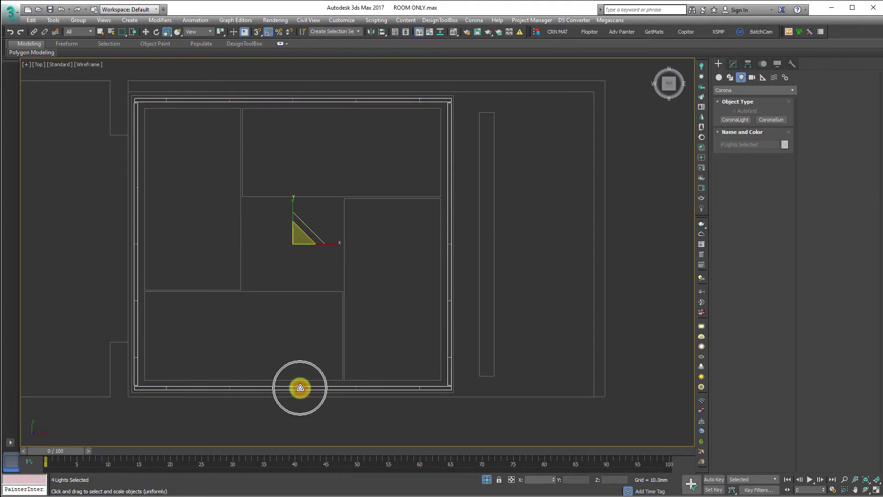
key("f")
scroll(323, 362, "down", 8)
key("w")
scroll(323, 361, "up", 3)
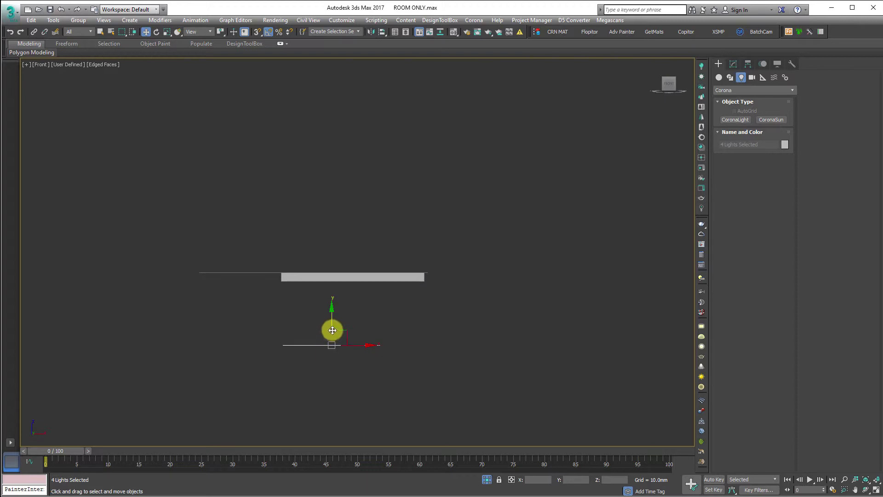
left_click_drag(332, 330, 332, 273)
left_click(367, 323)
Reselect the four lights in wireframe display and raise them to just below the top of the ceiling recess
scroll(367, 324, "down", 1)
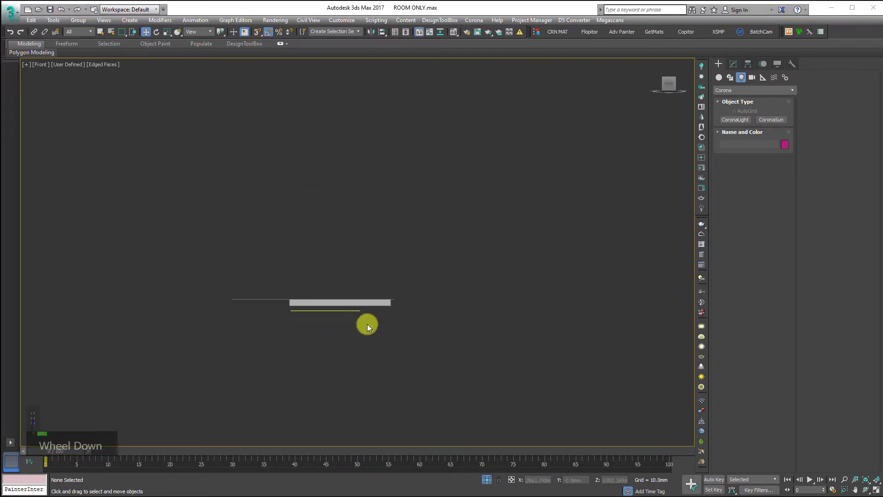
scroll(336, 316, "up", 3)
key("F3")
left_click_drag(423, 304, 102, 312)
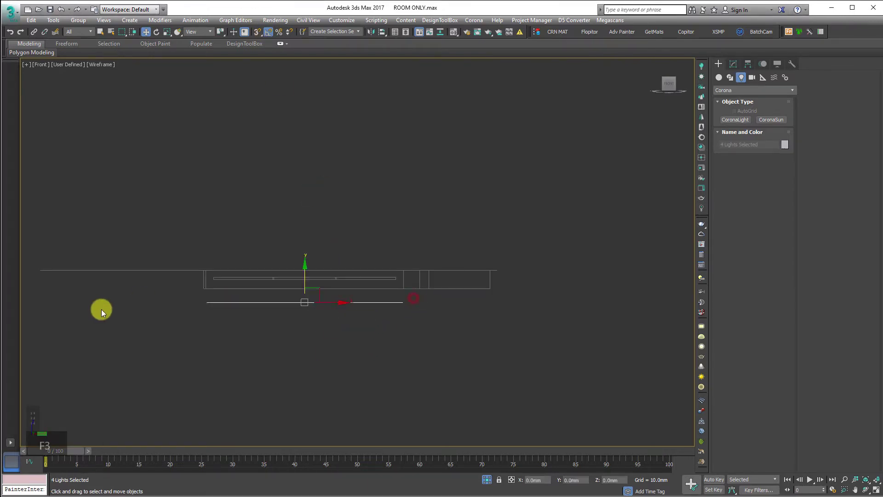
scroll(322, 307, "up", 2)
left_click_drag(290, 278, 297, 217)
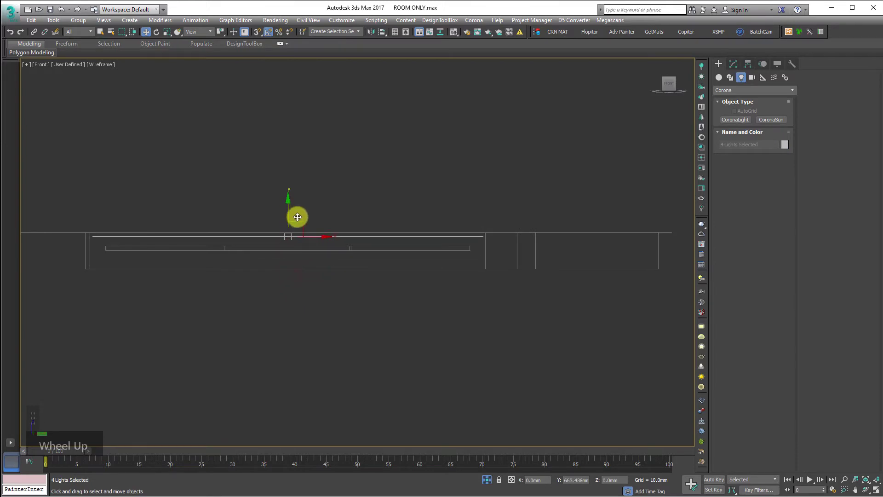
Return to shaded display and end the isolation of the ceiling and its lights
middle_click_drag(297, 216, 337, 269, "alt")
key("F3")
mouse_move(353, 358)
middle_mouse_down("alt")
mouse_move(349, 341)
mouse_move(367, 347)
mouse_move(341, 351)
mouse_move(344, 358)
mouse_move(362, 364)
middle_mouse_up("alt")
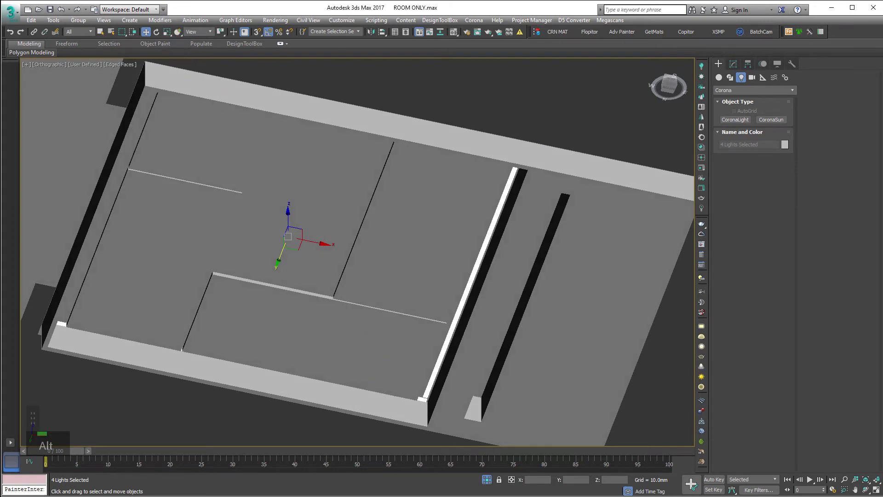
right_click(361, 74)
left_click(388, 8)
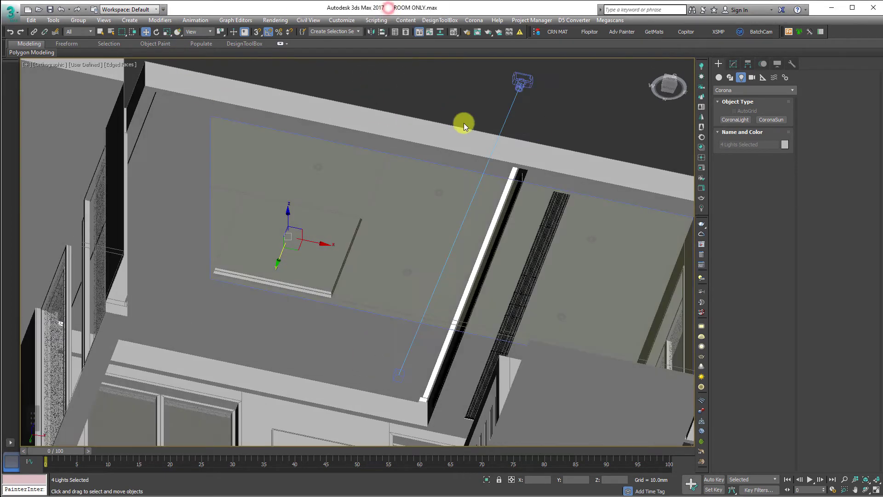
Isolate the counter's frame and slatted panel, and frame them in the top view
scroll(469, 122, "down", 5)
middle_click_drag(473, 121, 492, 169, "alt")
scroll(574, 300, "up", 5)
middle_click_drag(573, 300, 426, 168, "alt")
left_click(409, 154)
left_click(414, 151, "ctrl")
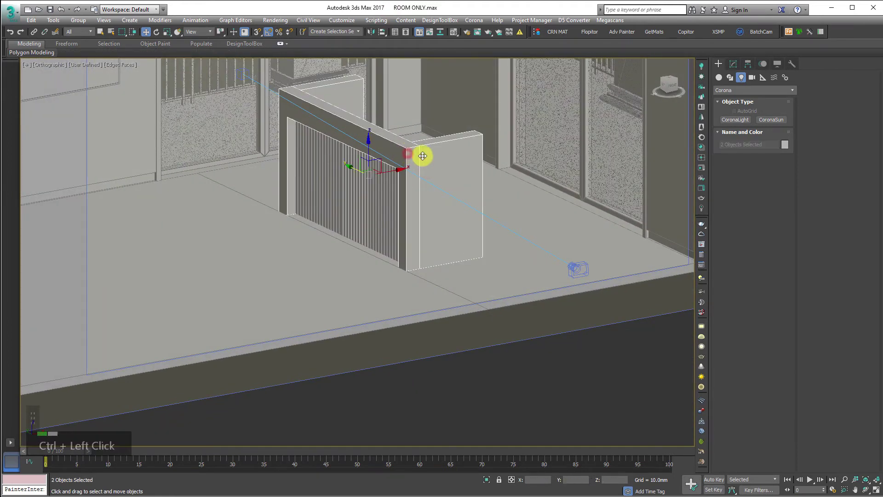
left_click(370, 212, "ctrl")
key("alt+q")
left_click(617, 250)
key("t")
key("z")
key("z")
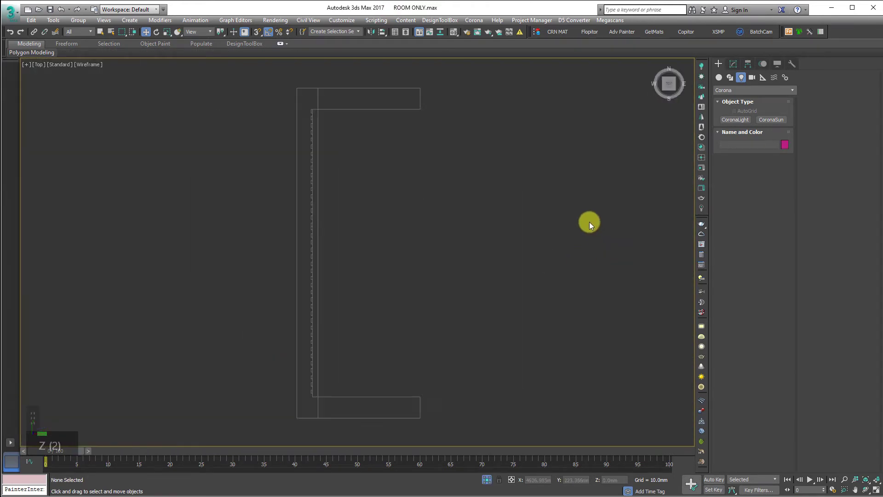
Draw a rectangular Corona light about 18 mm by 1630 mm along the counter's slatted panel in the top view
key("F3")
key("F2")
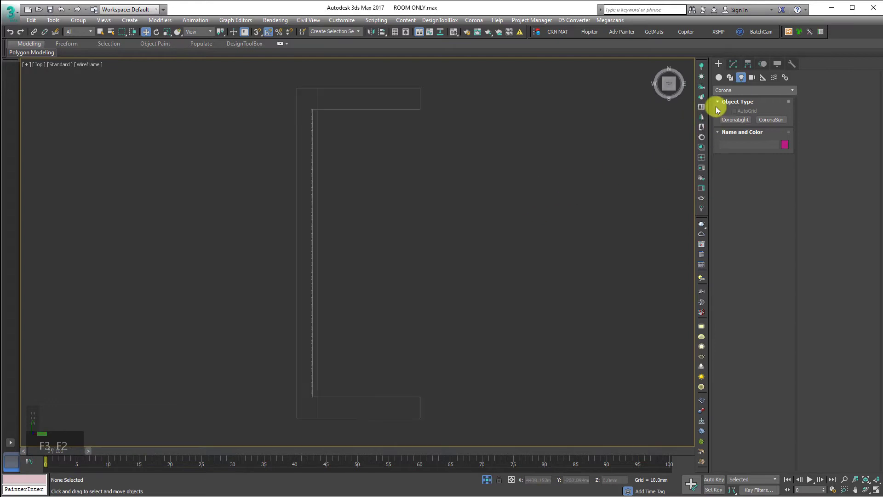
left_click(735, 120)
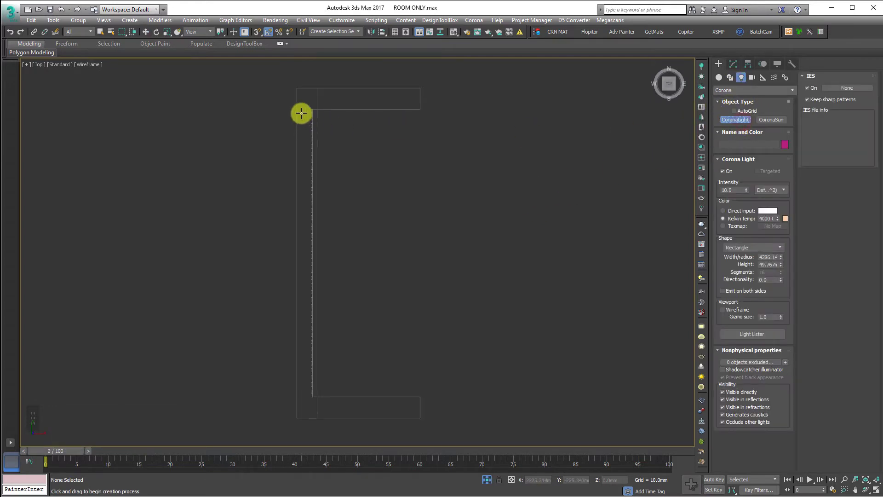
left_click_drag(303, 109, 306, 396)
scroll(317, 280, "up", 5)
key("w")
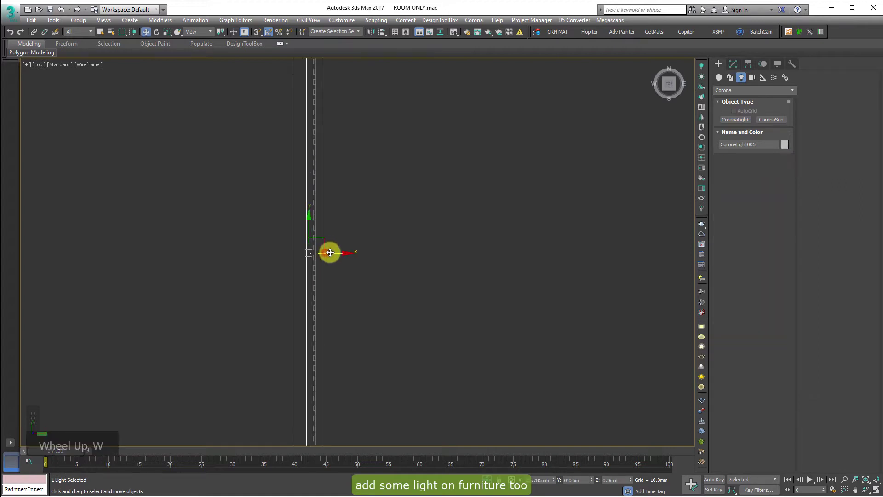
Raise the counter light to the top of the slatted panel, at a height of about 797 mm, in an orbited shaded view
mouse_move(330, 252)
middle_mouse_down("alt")
mouse_move(349, 191)
mouse_move(338, 153)
mouse_move(393, 255)
middle_mouse_up("alt")
key("F3")
key("w")
left_click_drag(361, 327, 357, 141)
scroll(282, 178, "up", 3)
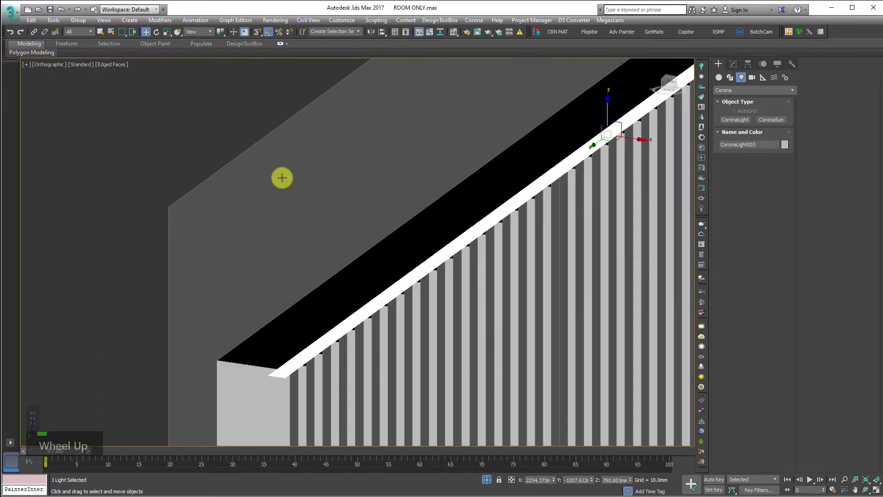
left_click(731, 62)
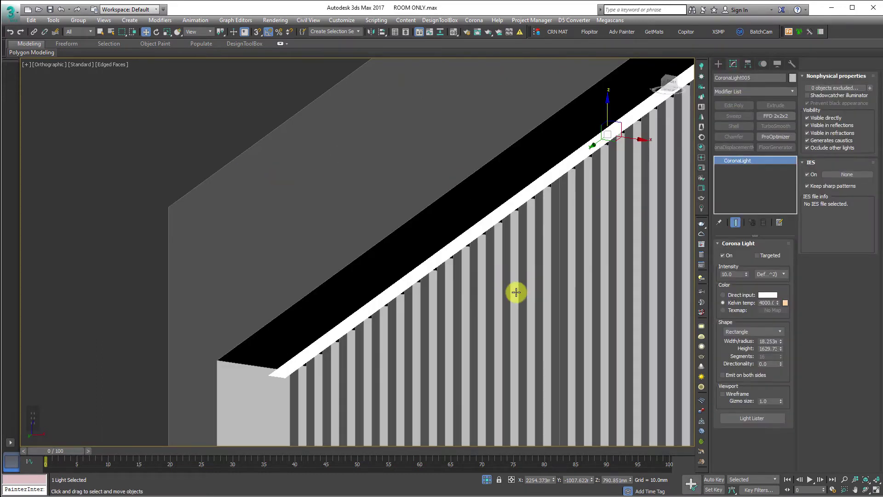
middle_click_drag(514, 292, 388, 226)
scroll(423, 173, "down", 3)
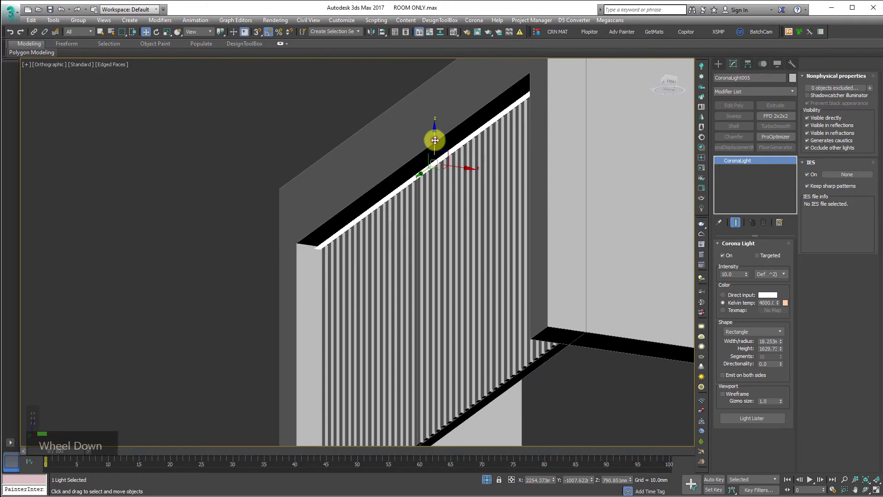
middle_click_drag(441, 167, 307, 170, "alt")
Deselect the light, end the isolation of the counter and return to the CoronaCamera001 view
left_click(308, 170)
right_click(308, 171)
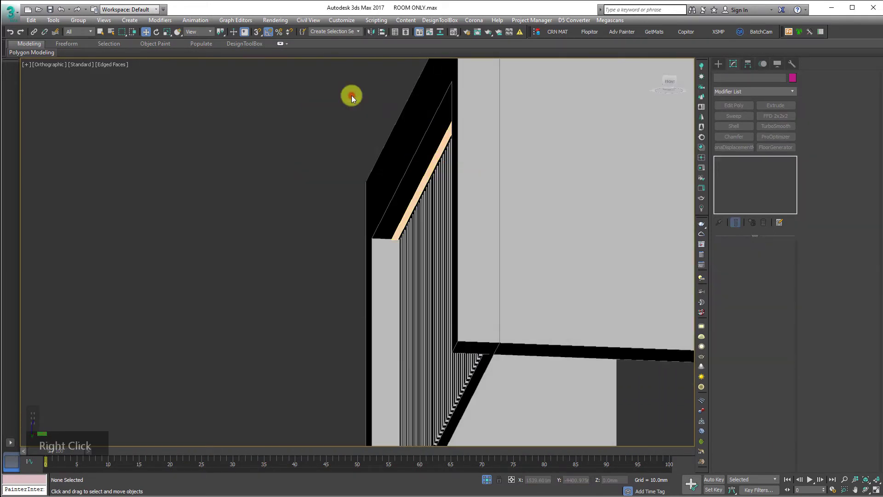
right_click(351, 95)
left_click(368, 28)
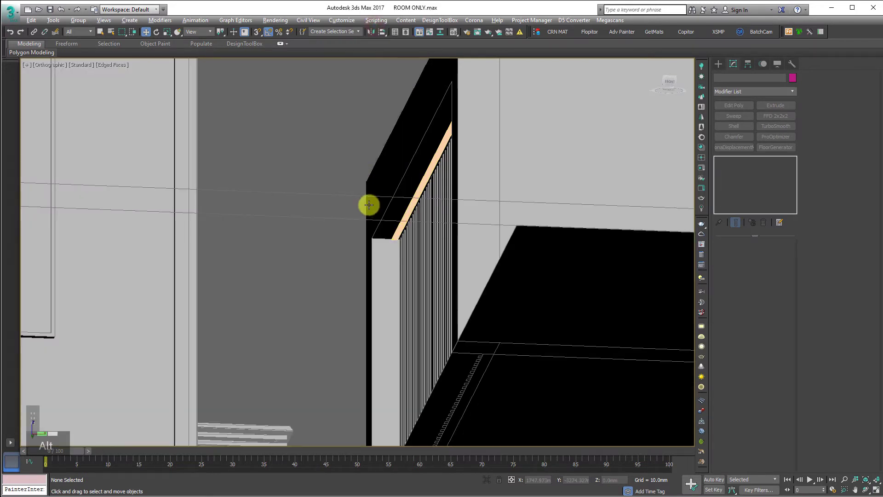
key("c")
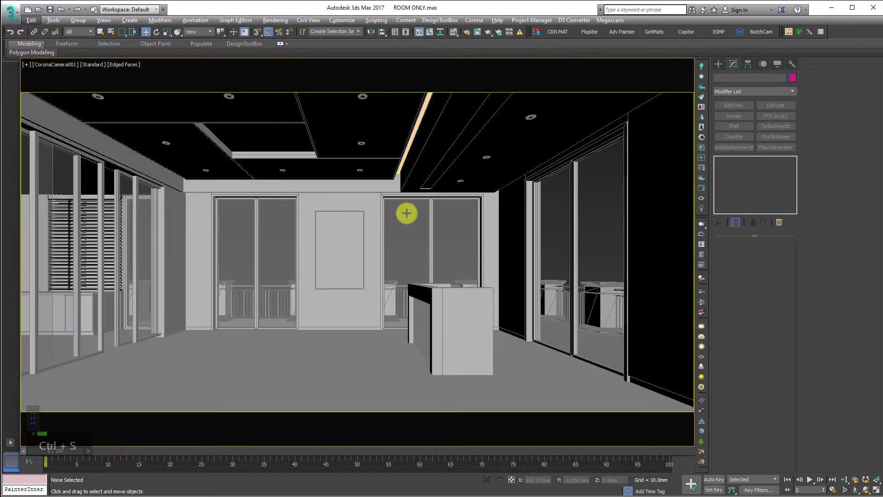
Limit interactive rendering to 10 passes in the Corona render setup
key("F10")
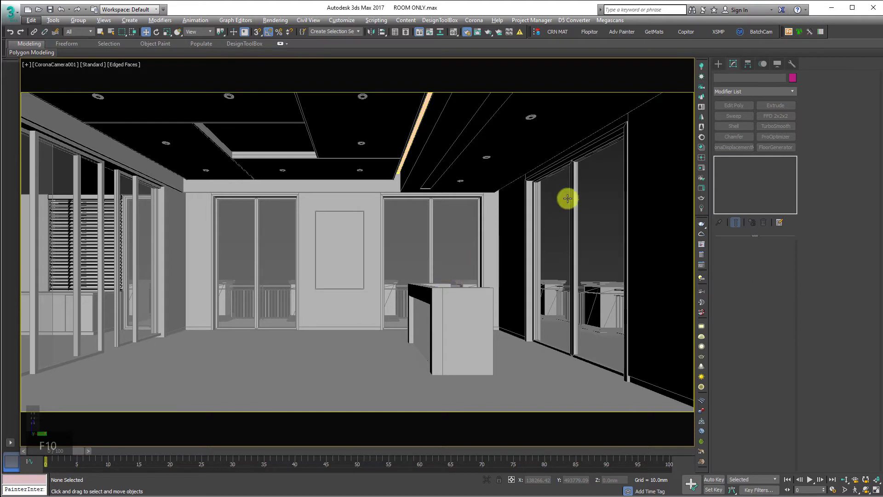
left_click(763, 94)
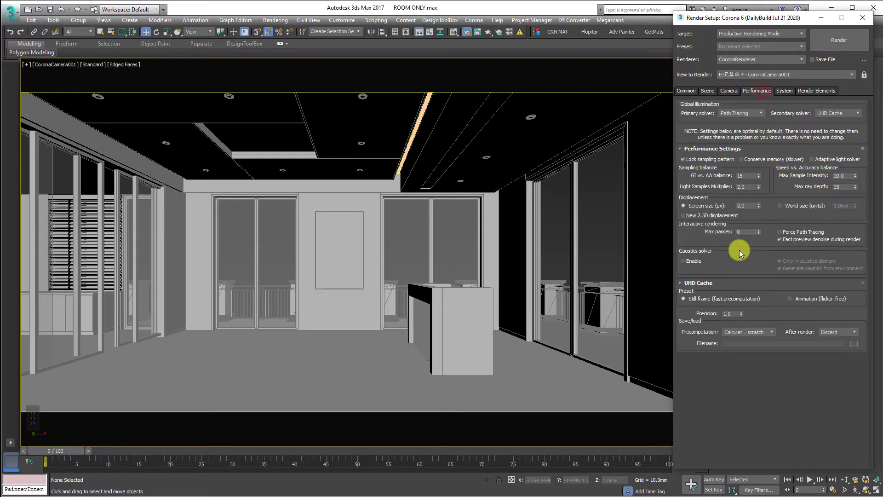
double_click(744, 232)
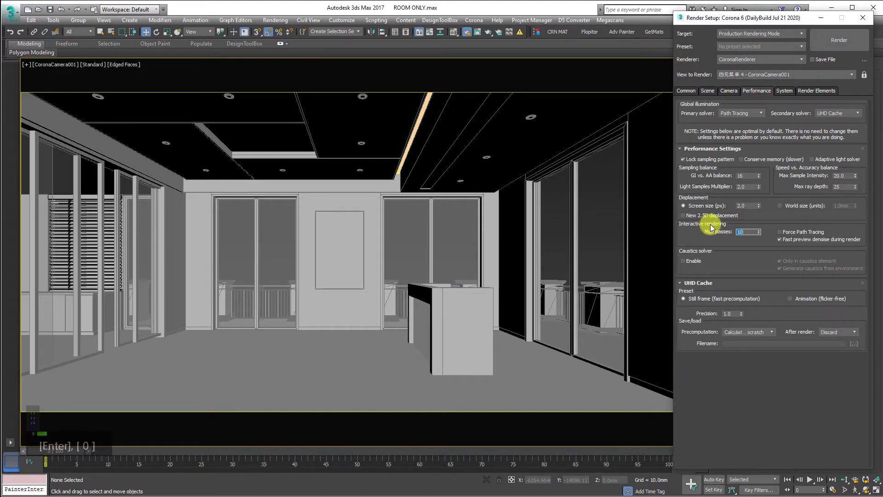
left_click(708, 91)
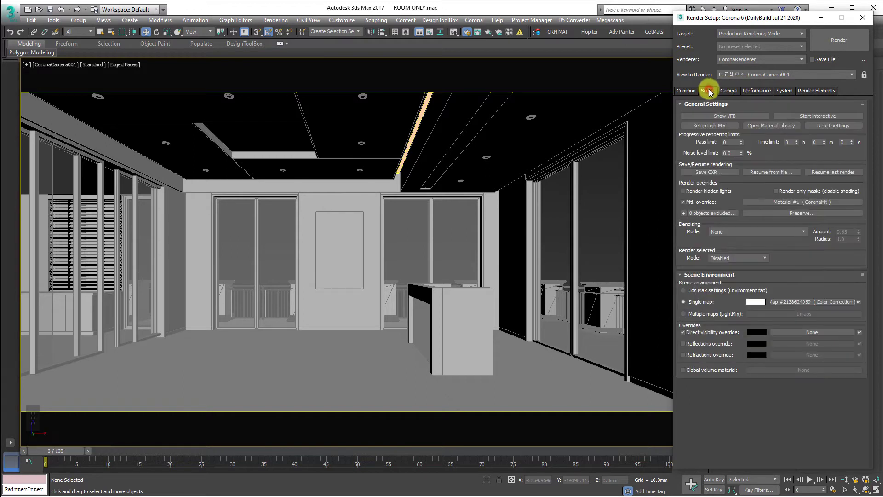
left_click(722, 88)
left_click(758, 93)
left_click(826, 245)
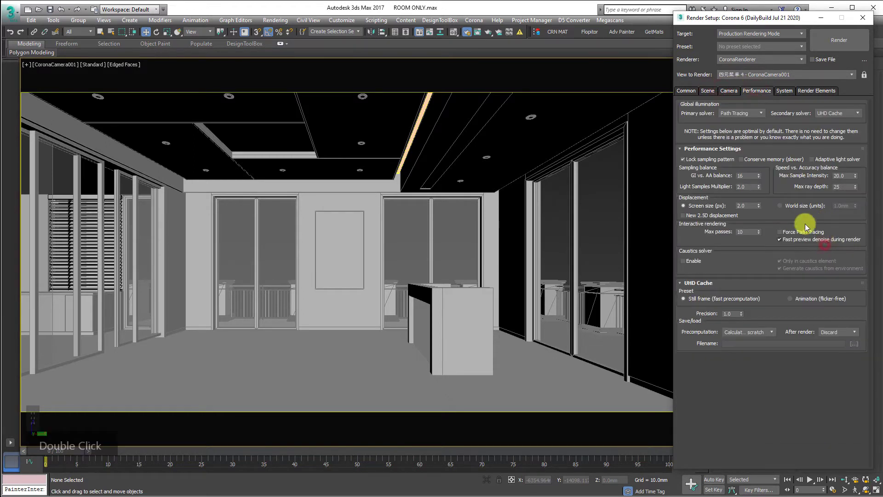
Start interactive rendering, move the frame buffer to uncover the viewport's ceiling lights, and close the render setup
left_click(710, 91)
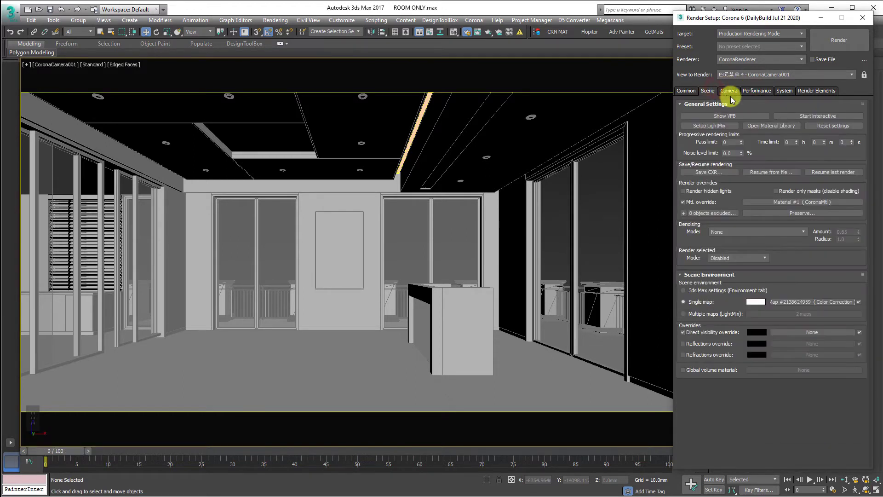
left_click(837, 116)
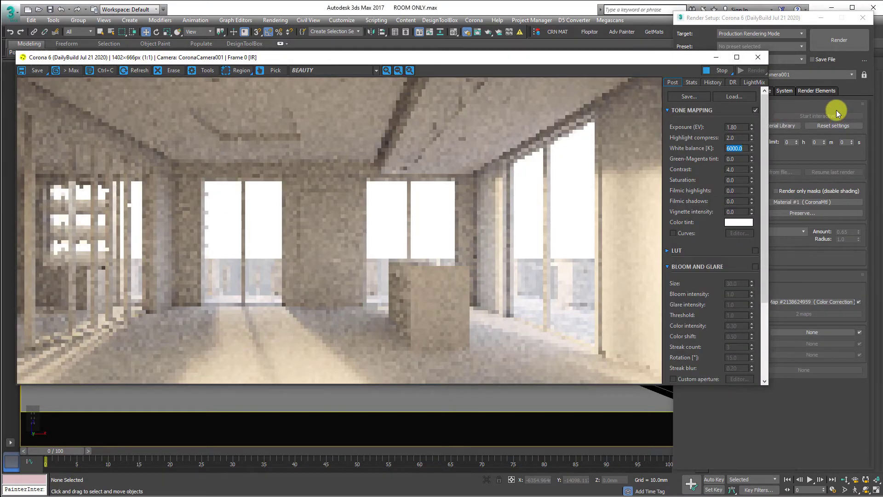
left_click_drag(415, 62, 409, 174)
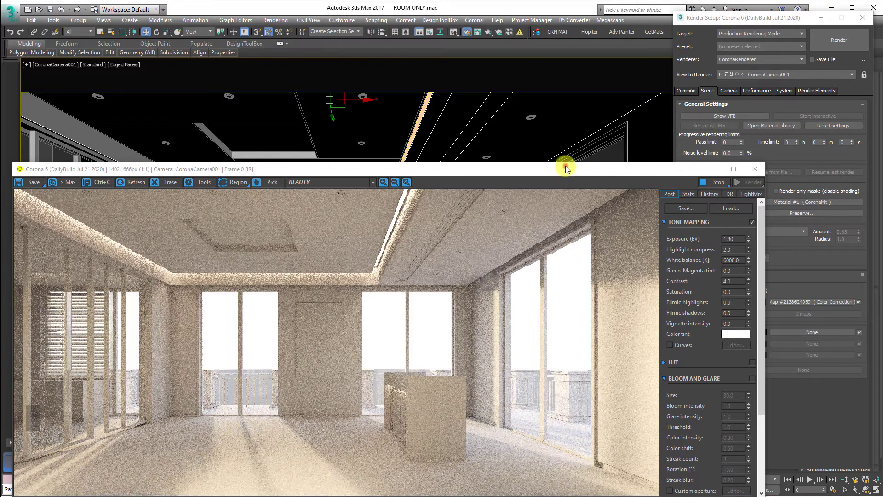
left_click_drag(565, 169, 539, 131)
left_click(863, 18)
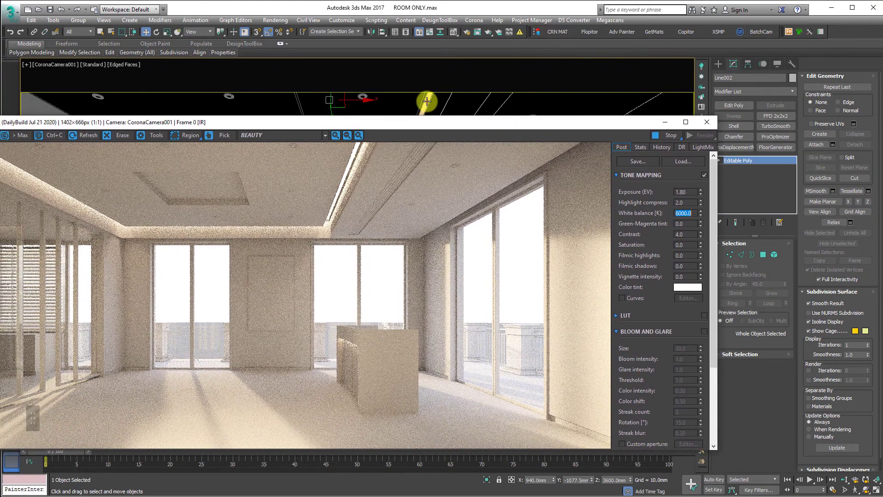
Set the ceiling strip light's intensity to 5 and turn off its direct visibility, caustics and occlusion of other lights
left_click(427, 102)
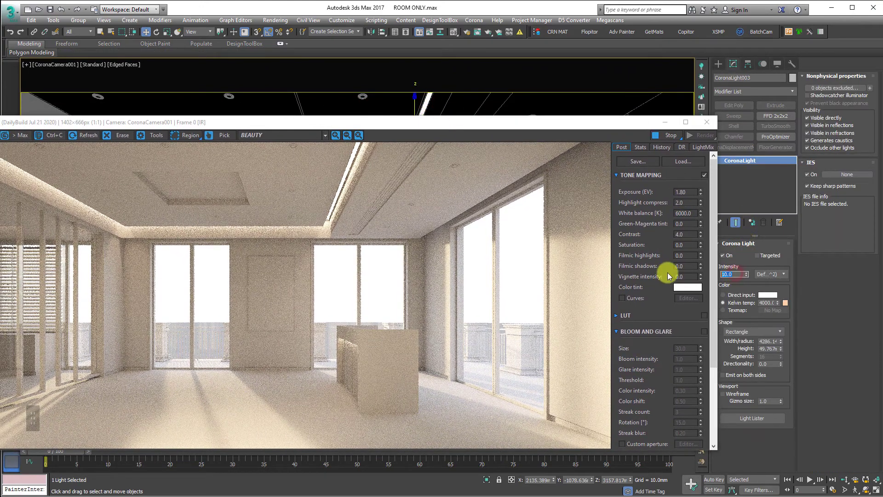
type("5")
key("Return")
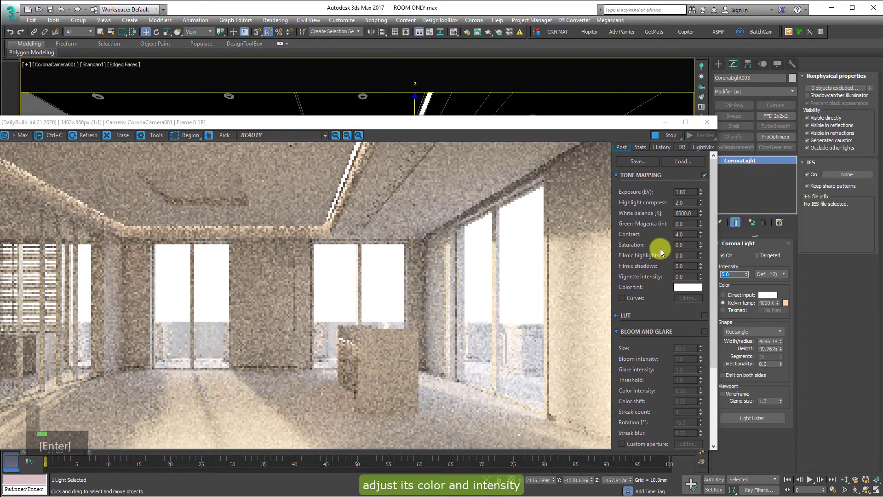
left_click(823, 118)
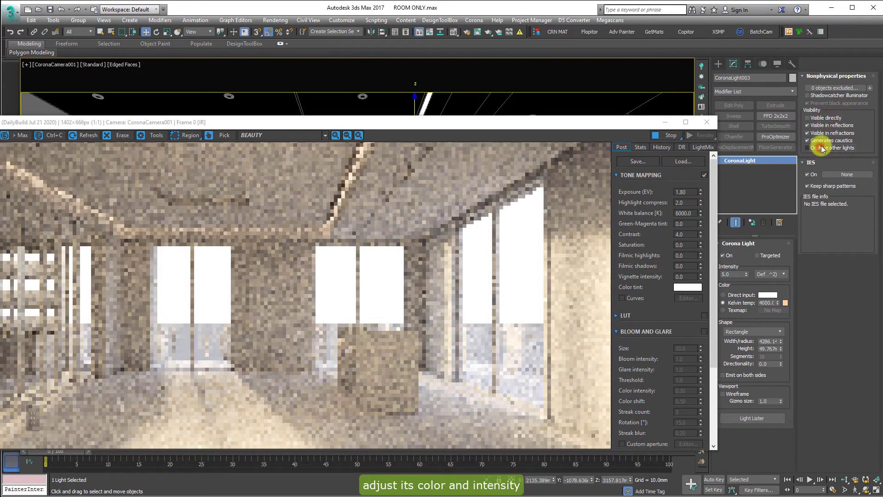
left_click(823, 141)
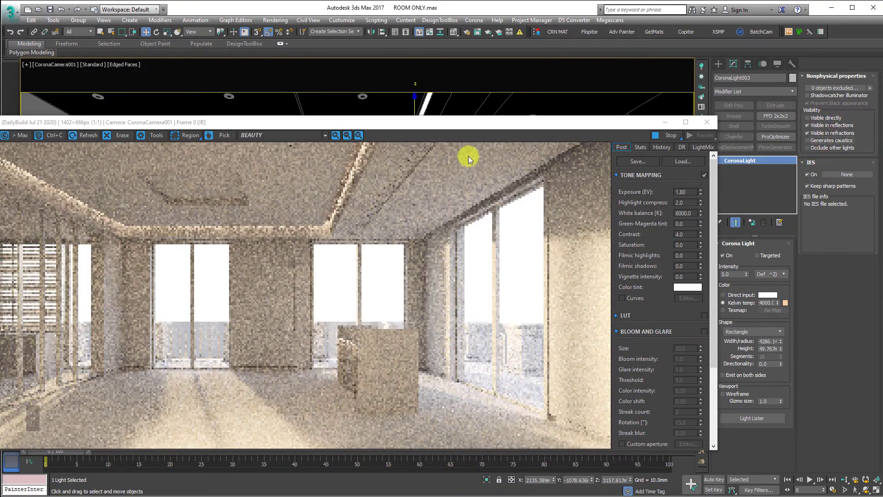
Move the frame buffer off the counter, restrict selection to lights and select the counter light in wireframe display
left_click_drag(517, 124, 529, 0)
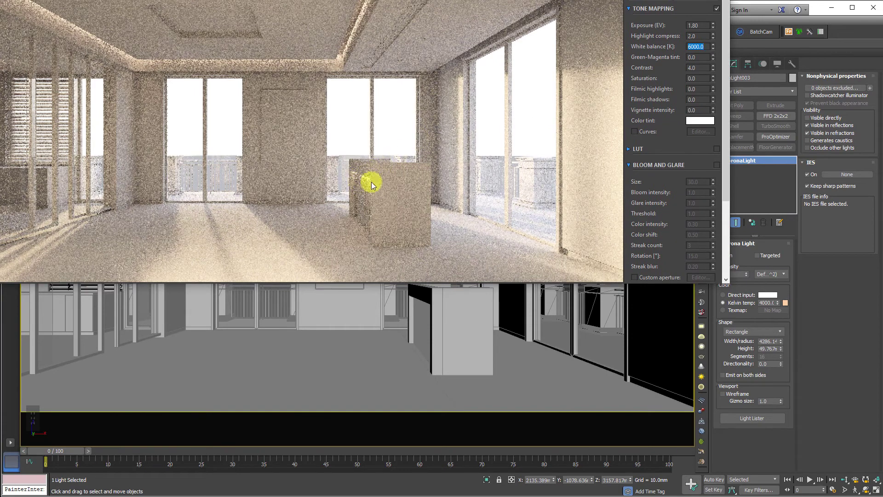
key("F3")
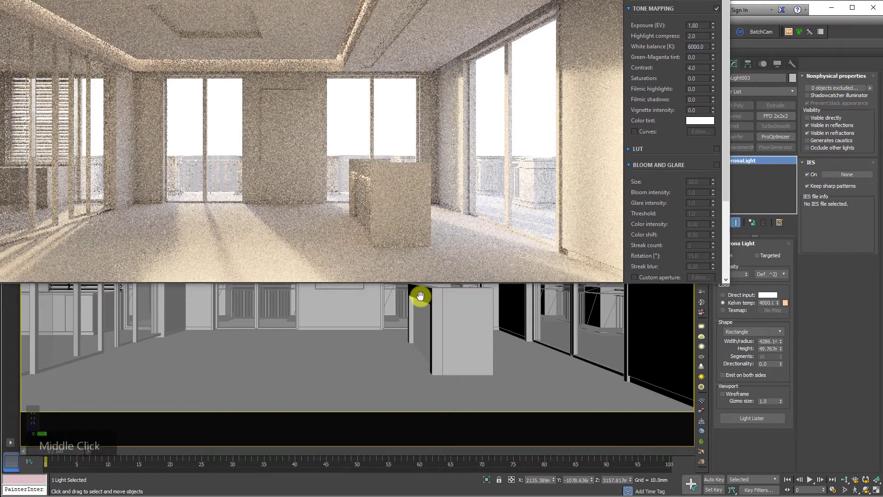
left_click(423, 300)
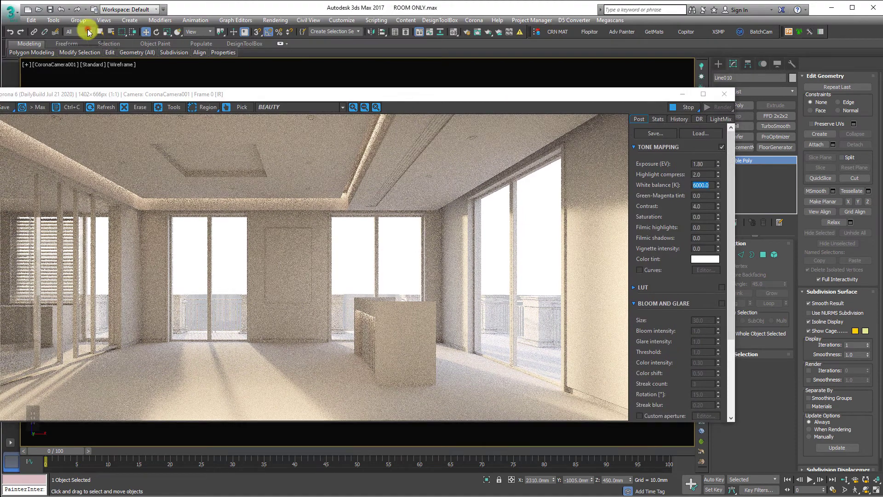
left_click(79, 31)
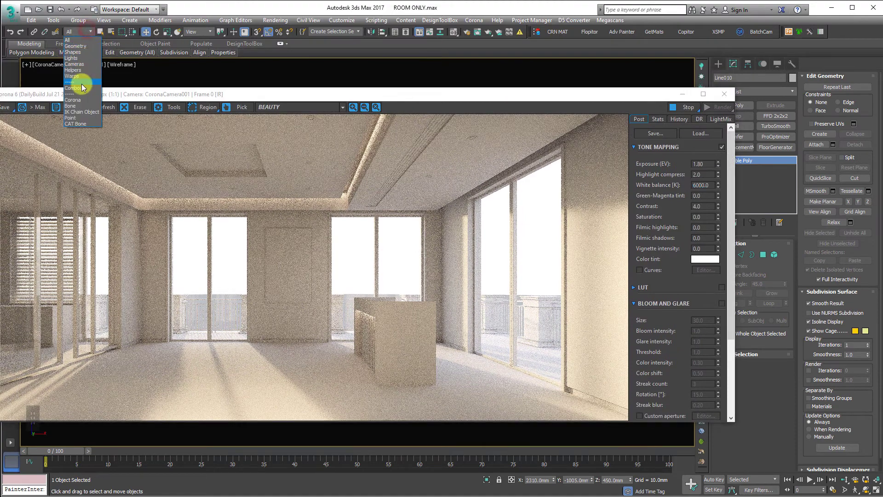
left_click(79, 58)
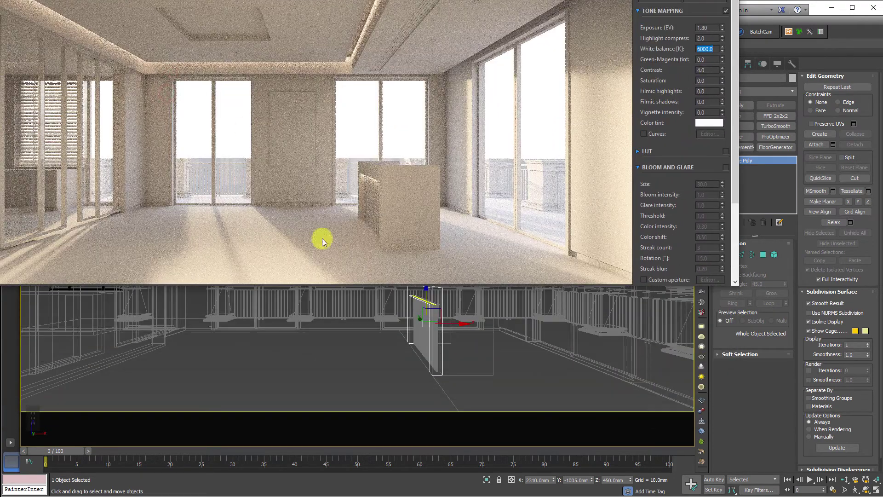
left_click(420, 301)
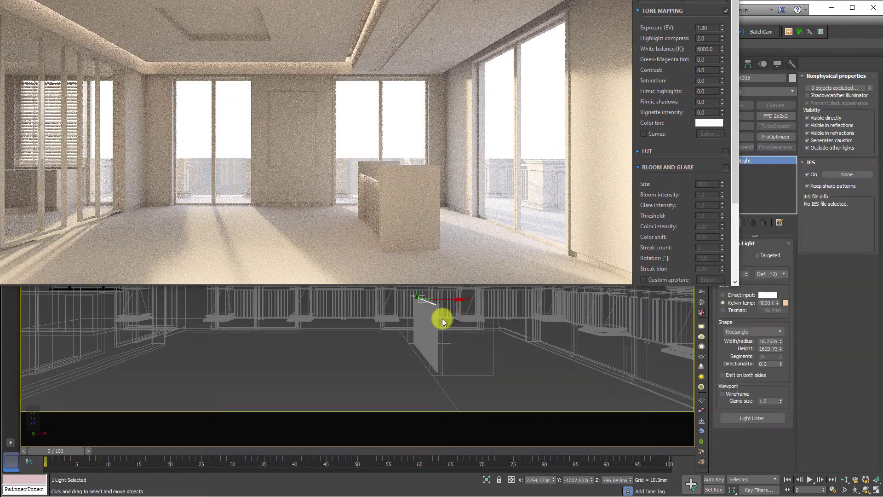
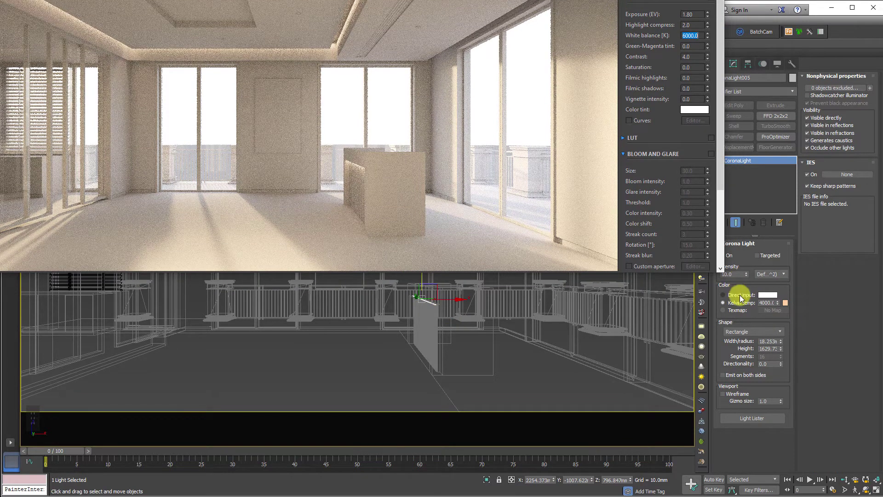
Set the counter light's intensity to 20 and its Kelvin temperature to 3500
left_click(736, 275)
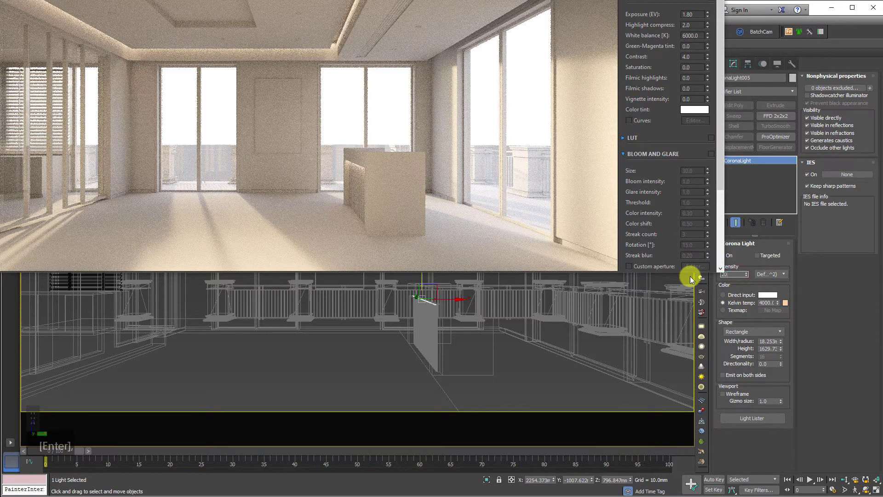
type("20")
key("Return")
left_click(772, 301)
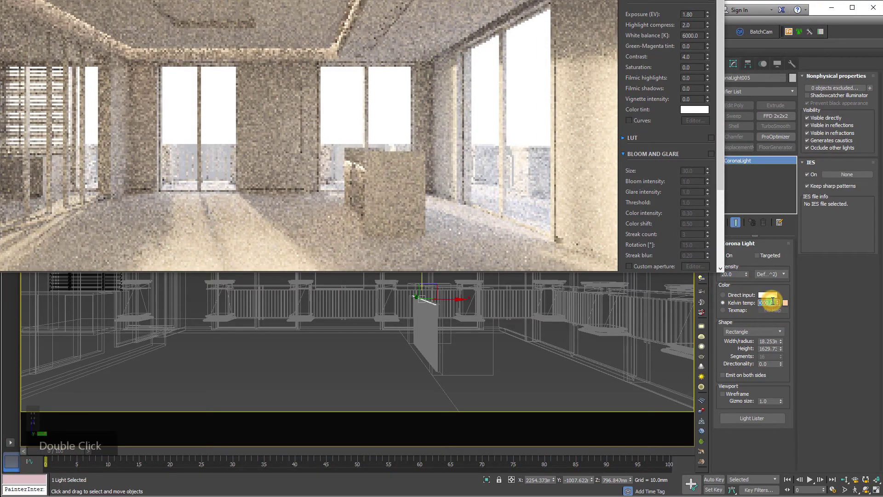
type("3500")
key("Return")
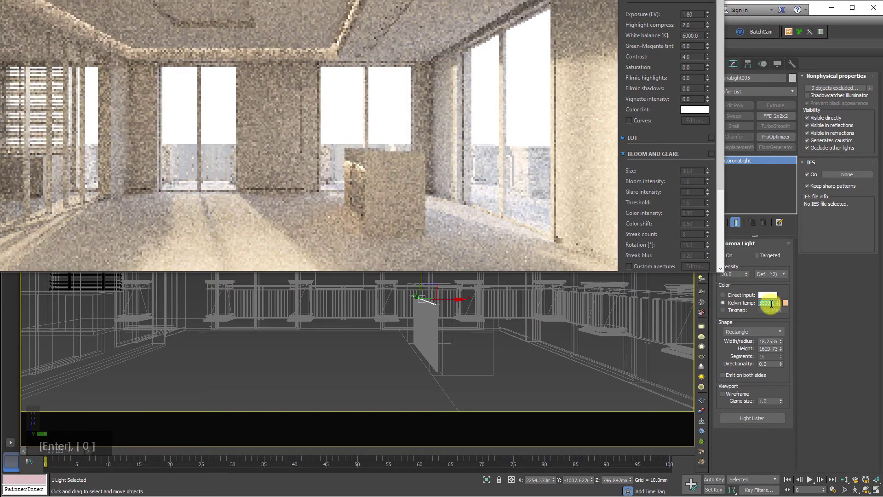
Set the render's tone mapping white balance to 5800 K
left_click(697, 36)
double_click(697, 35)
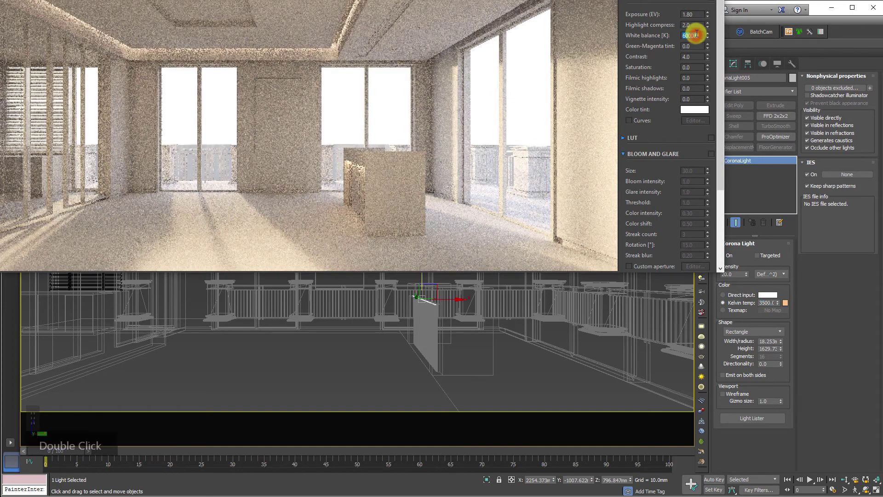
type("5")
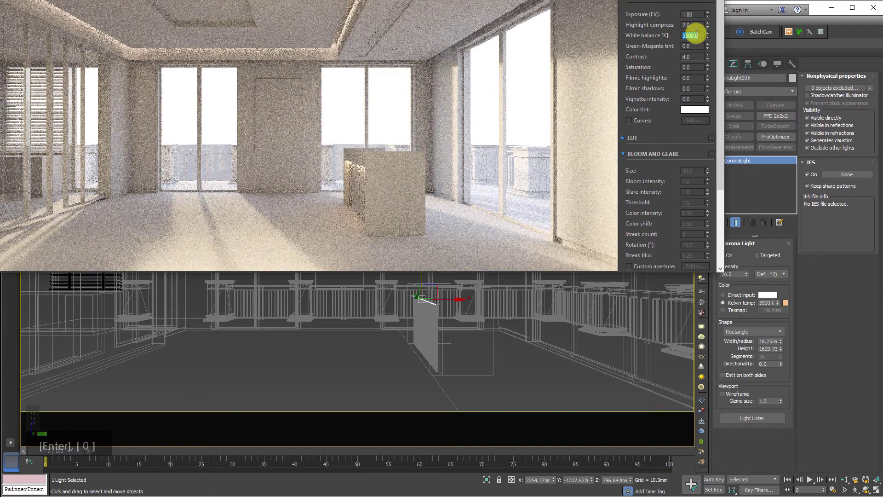
type("800")
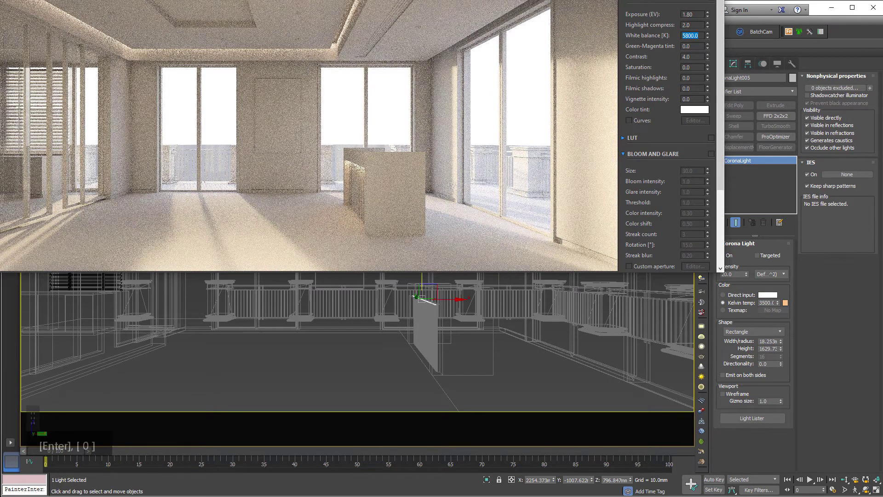
Zoom in on the ceiling cove's corner in the render to examine the strip lighting, and close the frame buffer
left_click_drag(533, 0, 631, 68)
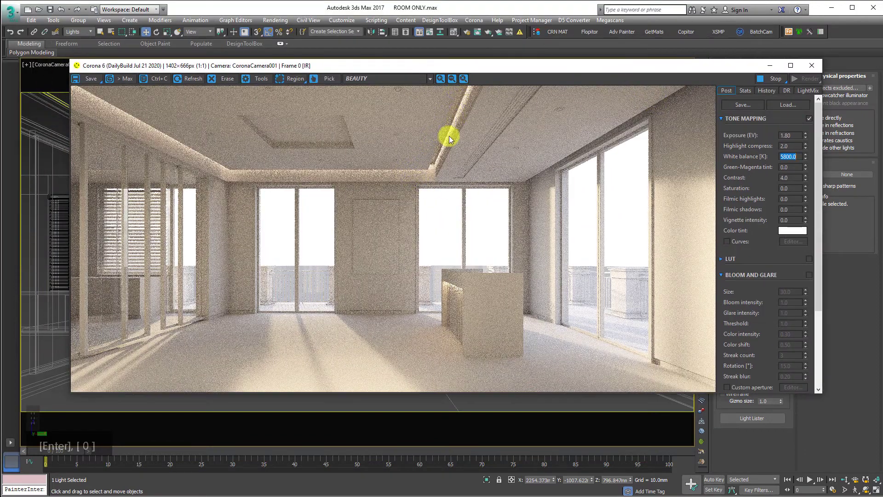
scroll(449, 136, "up", 3)
scroll(450, 133, "down", 1)
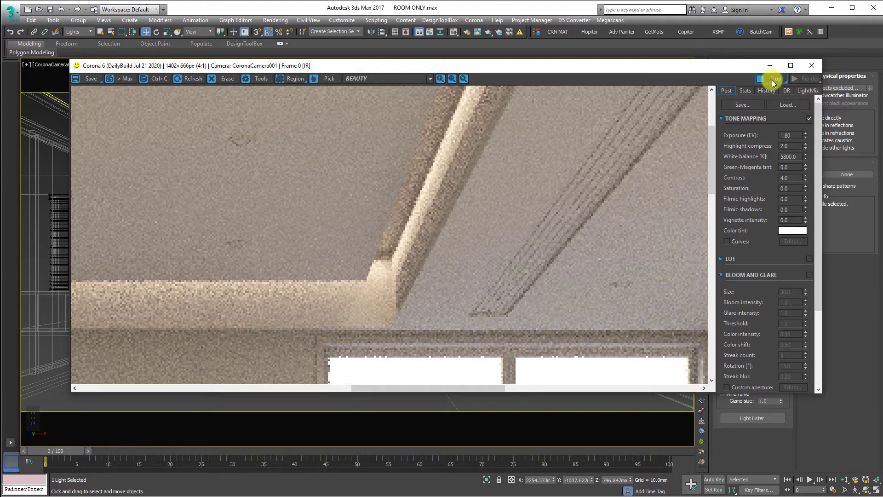
left_click(810, 65)
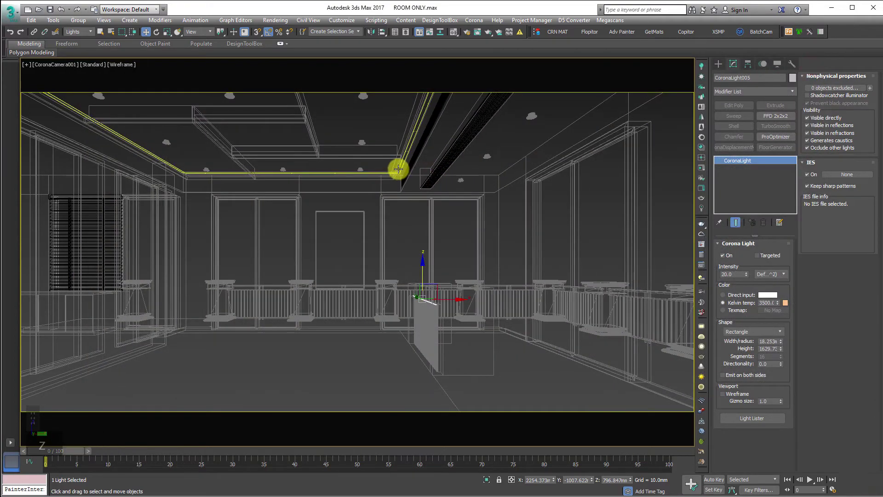
In the top view, move the ceiling cove's right-hand strip light about 58 mm inward
key("t")
key("z")
key("z")
scroll(328, 255, "up", 2)
left_click(324, 256)
scroll(321, 253, "down", 4)
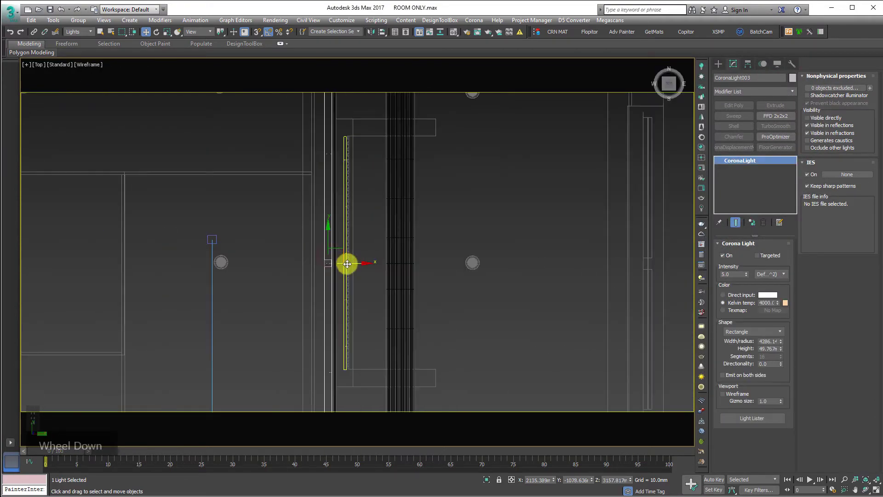
left_click_drag(345, 263, 343, 263)
scroll(367, 164, "up", 5)
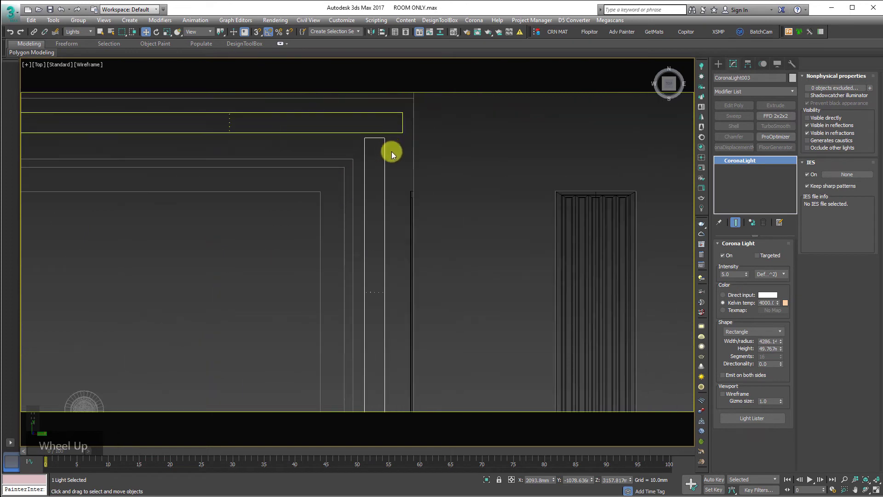
left_click_drag(381, 151, 362, 152)
scroll(357, 143, "down", 5)
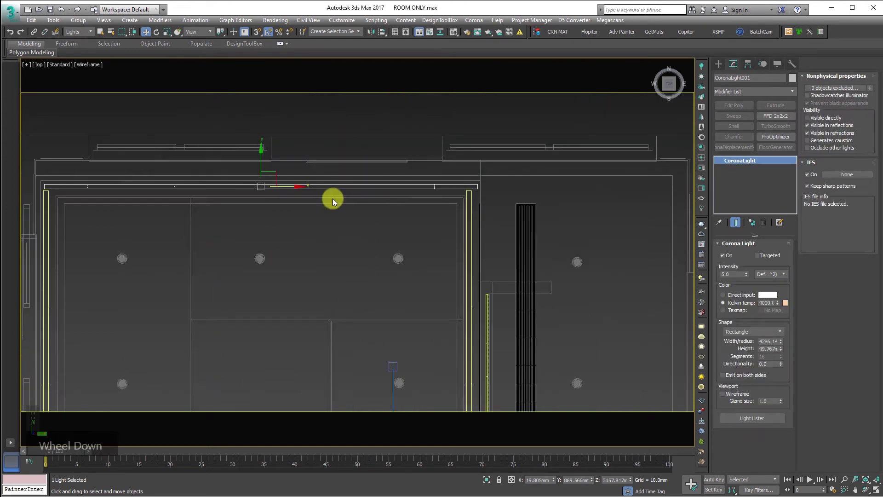
Move the cove's far-wall strip light about 56 mm toward the room centre
scroll(338, 176, "up", 6)
scroll(334, 171, "up", 3)
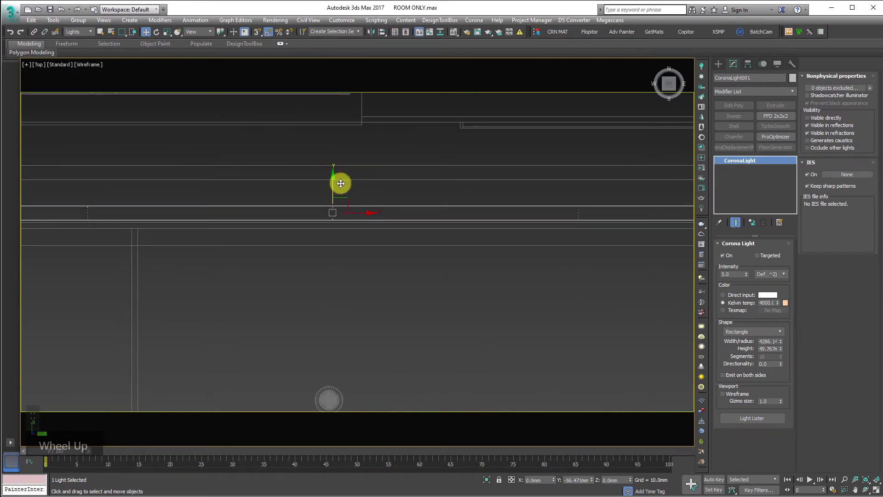
middle_click_drag(337, 180, 306, 208)
scroll(122, 192, "up", 2)
Select the cove's left-hand strip light and move it about 64 mm inward
left_click_drag(128, 191, 108, 221)
scroll(123, 281, "down", 4)
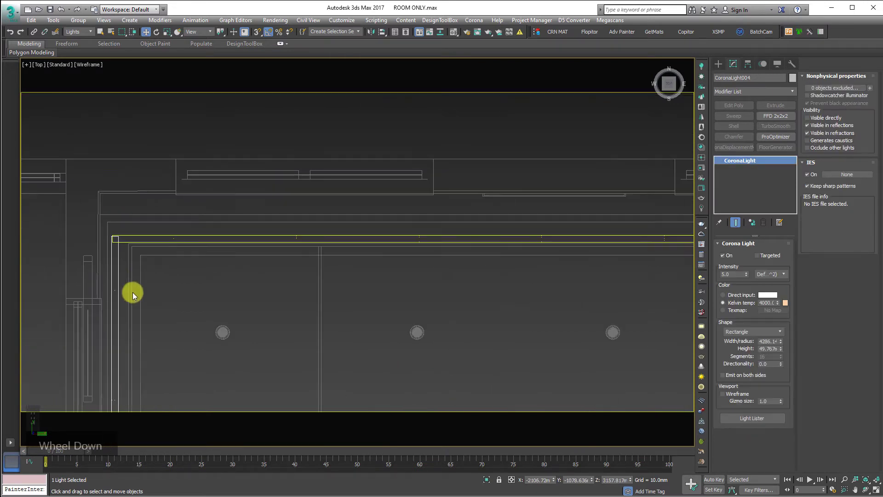
middle_click_drag(157, 378, 208, 169)
scroll(184, 294, "up", 7)
left_click_drag(85, 366, 136, 361)
scroll(216, 203, "down", 3)
middle_click_drag(217, 202, 400, 189)
scroll(253, 197, "up", 5)
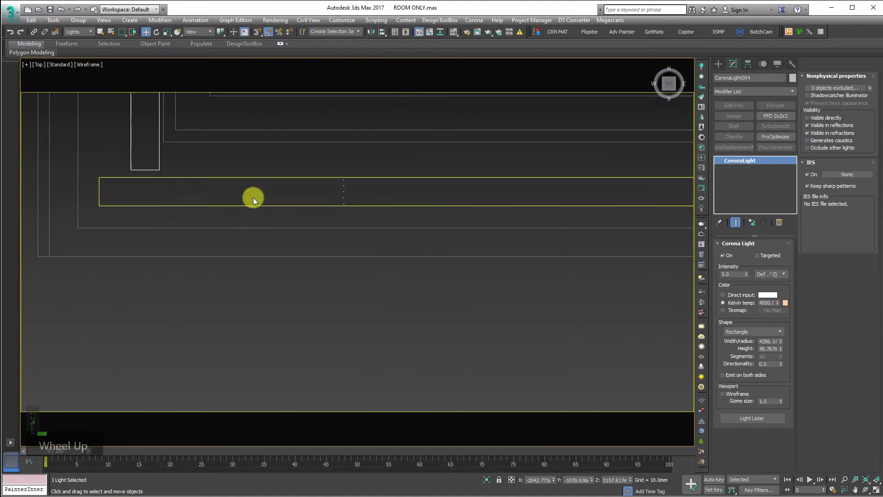
Select the near-side cove strip light and move it inward toward the inner edge of the cove
left_click(209, 184)
middle_click_drag(209, 184, 264, 286)
scroll(561, 275, "down", 3)
middle_click_drag(561, 275, 548, 257)
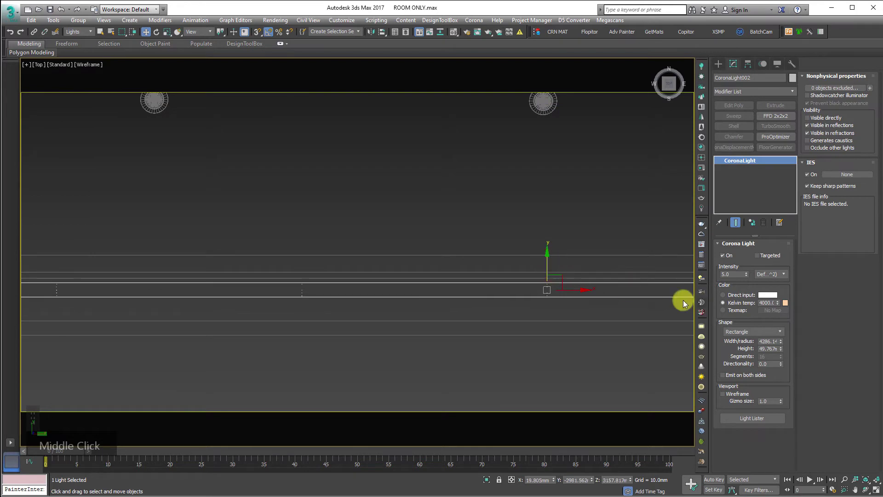
scroll(575, 272, "down", 3)
scroll(575, 273, "up", 5)
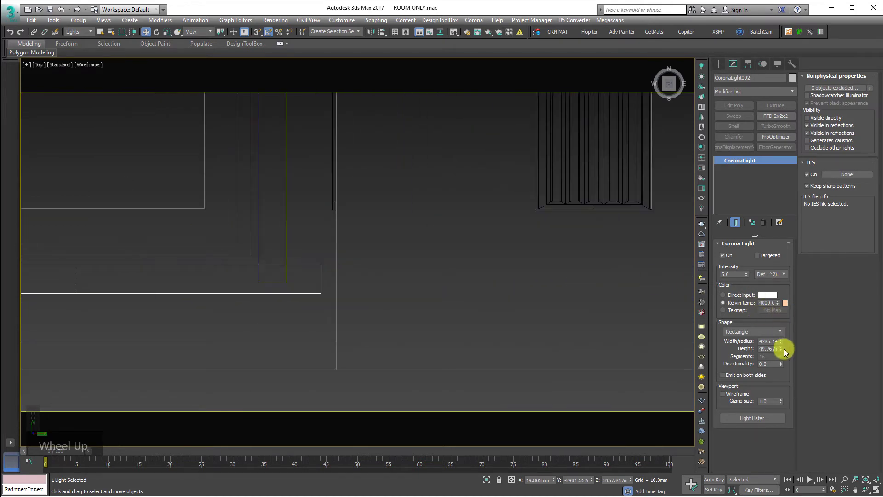
Shorten the cove strip lights to a width of about 4114.7 mm so their ends no longer overlap at the corners
left_click_drag(782, 341, 781, 342)
scroll(446, 296, "down", 3)
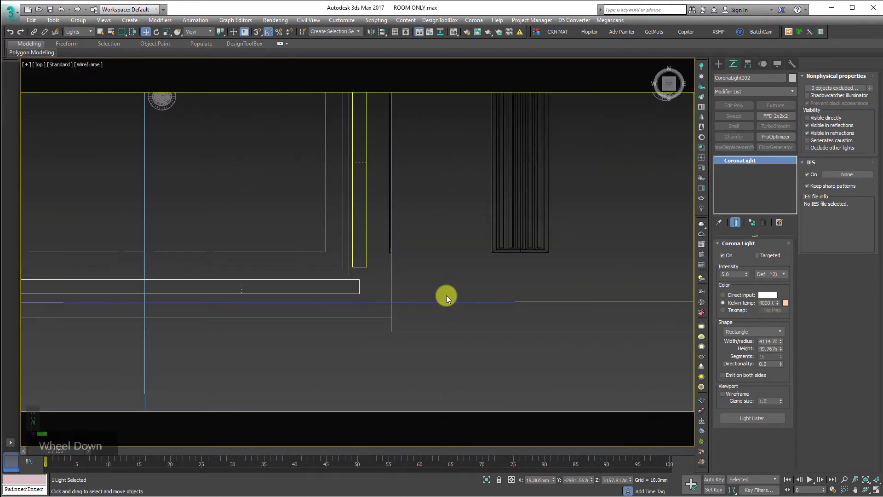
scroll(446, 295, "down", 4)
middle_click_drag(442, 271, 479, 150)
scroll(470, 128, "up", 3)
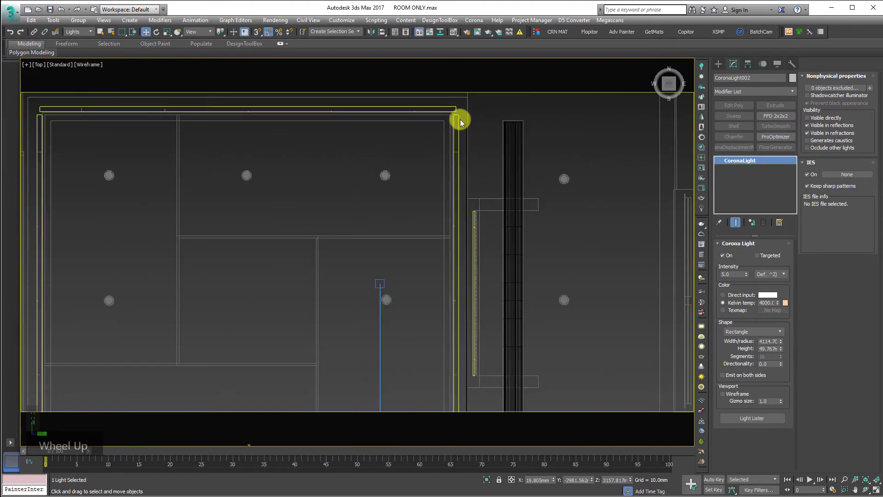
left_click(460, 121)
scroll(455, 120, "down", 2)
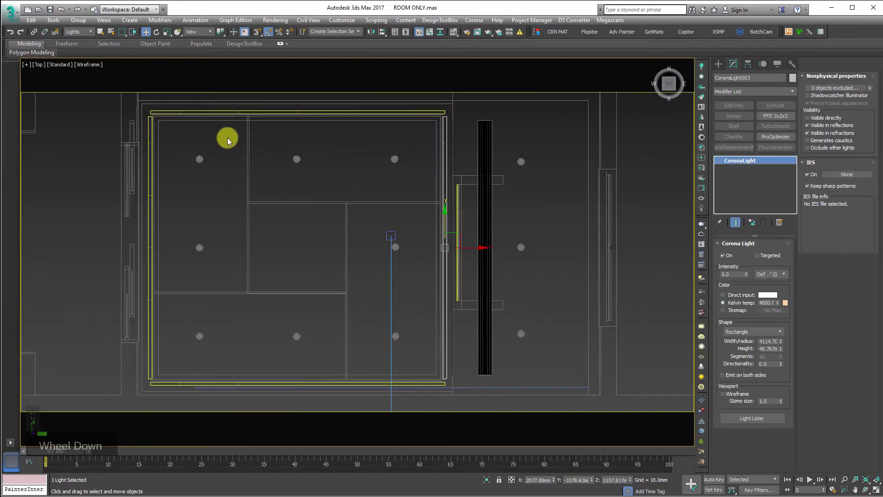
Deselect the strip light, return to the camera view and start Corona interactive rendering
middle_click_drag(227, 137, 275, 215, "alt")
left_click(321, 236)
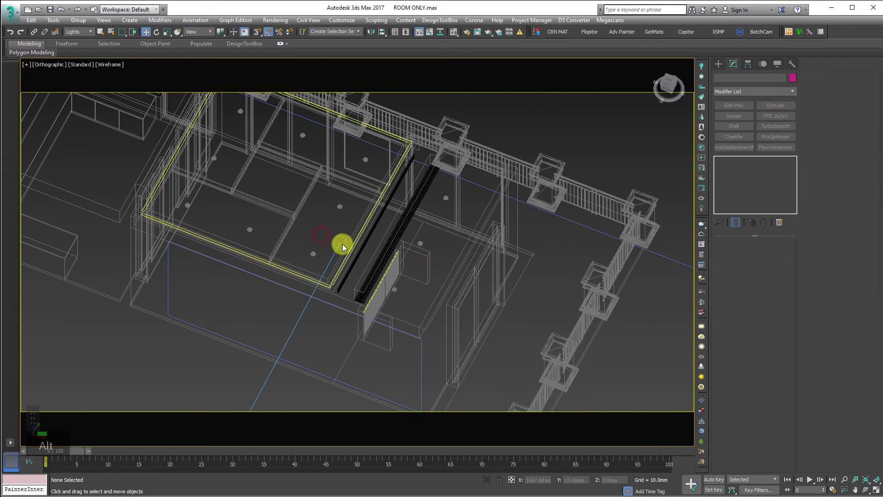
right_click(327, 202)
left_click(362, 144)
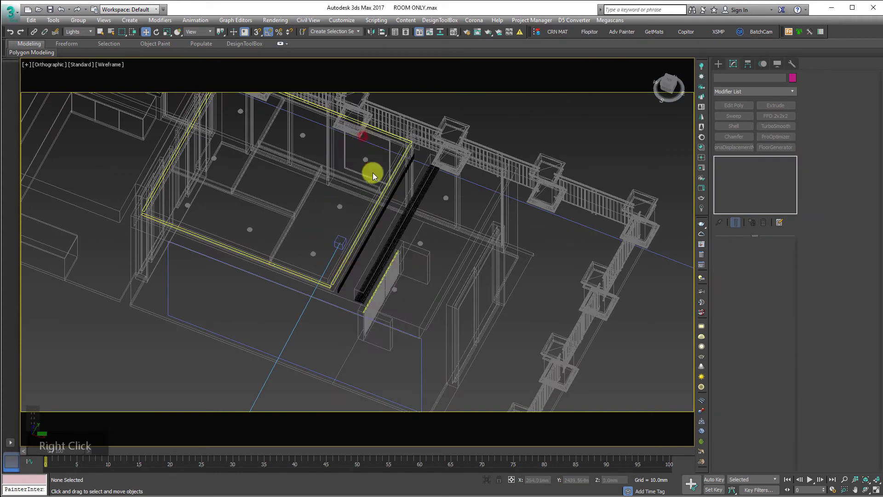
key("c")
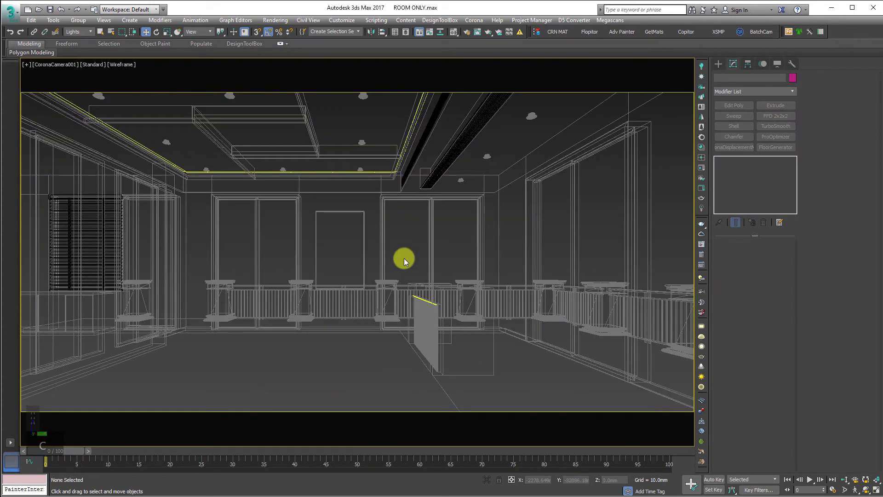
left_click(701, 169)
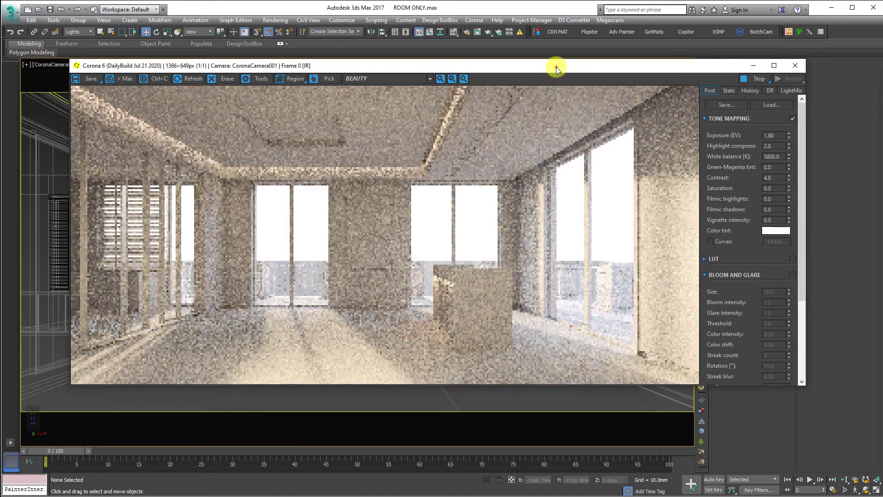
Reposition the frame buffer, then open Render Setup and lock the rendered view to CoronaCamera001
left_click_drag(556, 67, 531, 91)
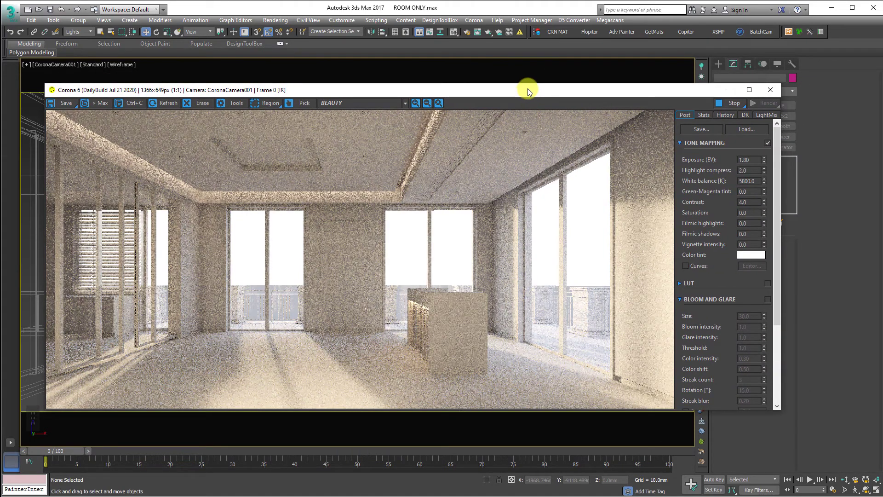
left_click_drag(138, 95, 197, 188)
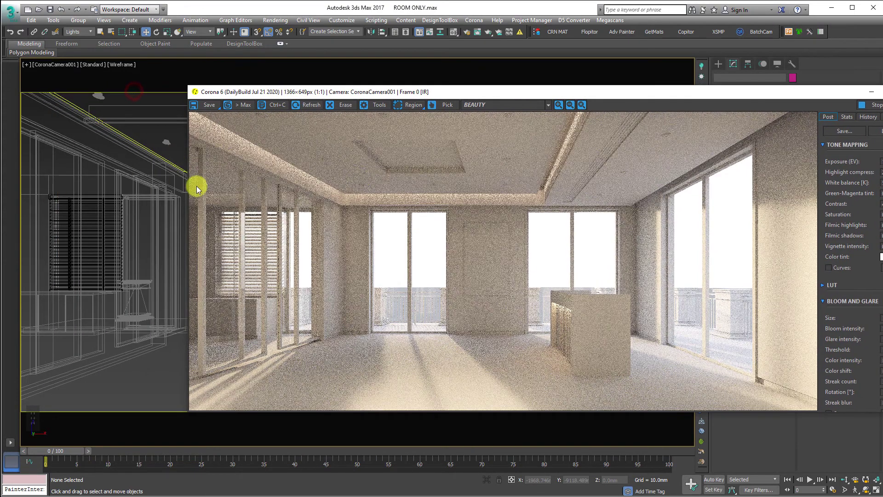
left_click_drag(526, 95, 362, 117)
middle_click(478, 89)
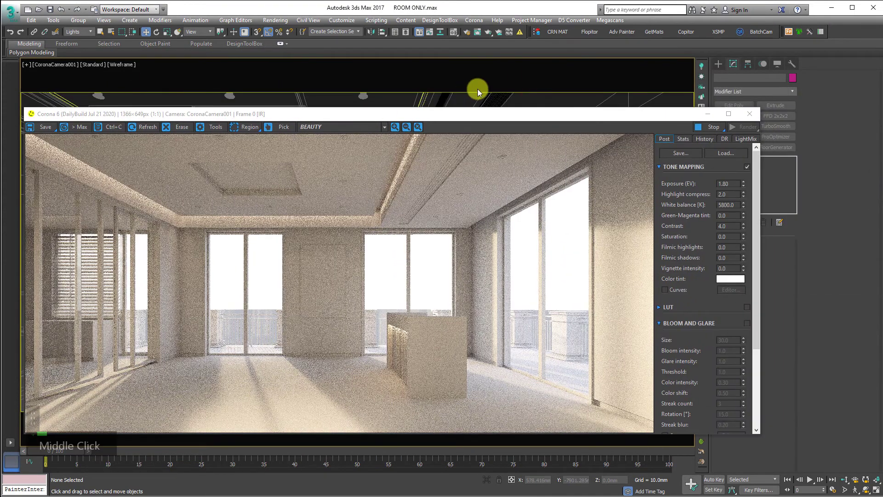
key("F10")
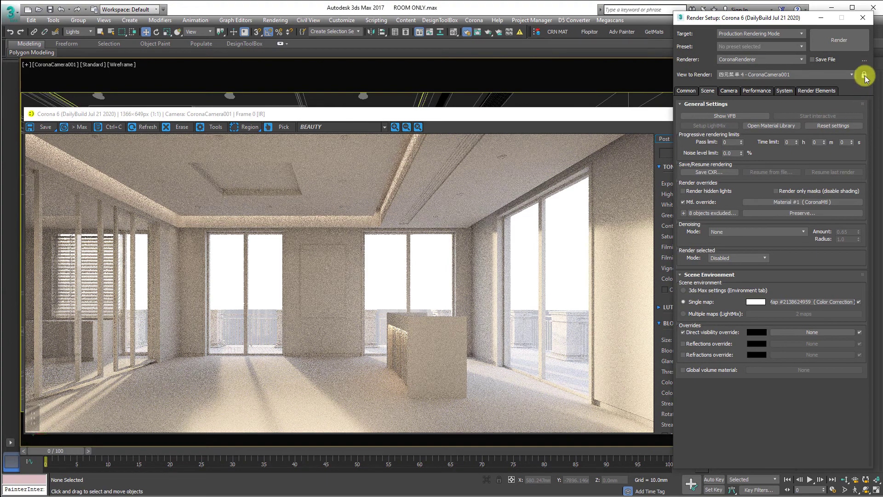
Switch from the camera to a maximized top view of the ceiling cove's corner, with the frame buffer moved aside
key("alt+w")
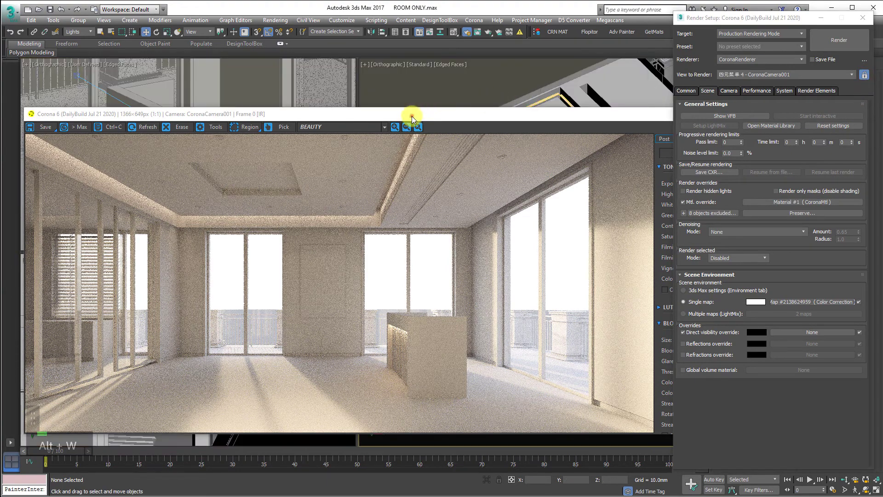
left_click_drag(412, 116, 714, 50)
middle_click(251, 327)
scroll(229, 327, "down", 5)
key("alt+w")
middle_click_drag(208, 351, 173, 352)
key("t")
middle_click_drag(166, 113, 278, 201)
scroll(278, 201, "up", 5)
middle_click_drag(279, 115, 213, 196)
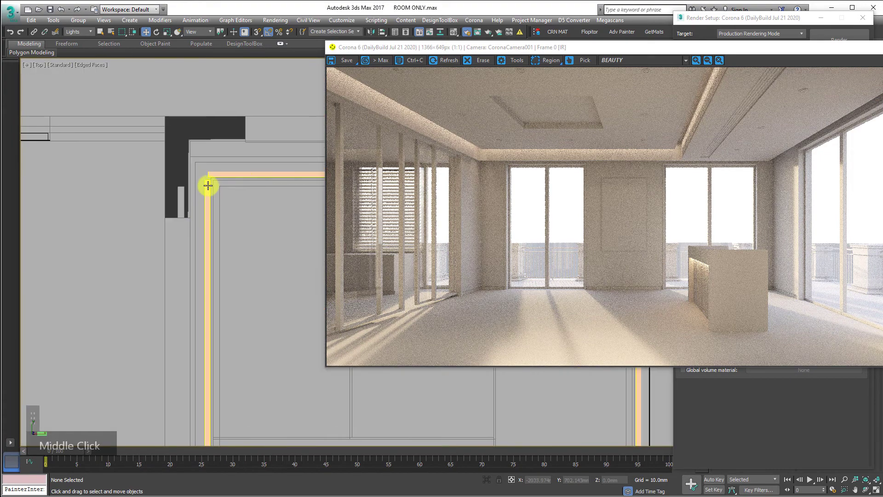
Select the cove's left-hand strip light, close Render Setup and shrink the frame buffer to uncover the light's parameters
left_click(207, 186)
left_click_drag(489, 47, 163, 60)
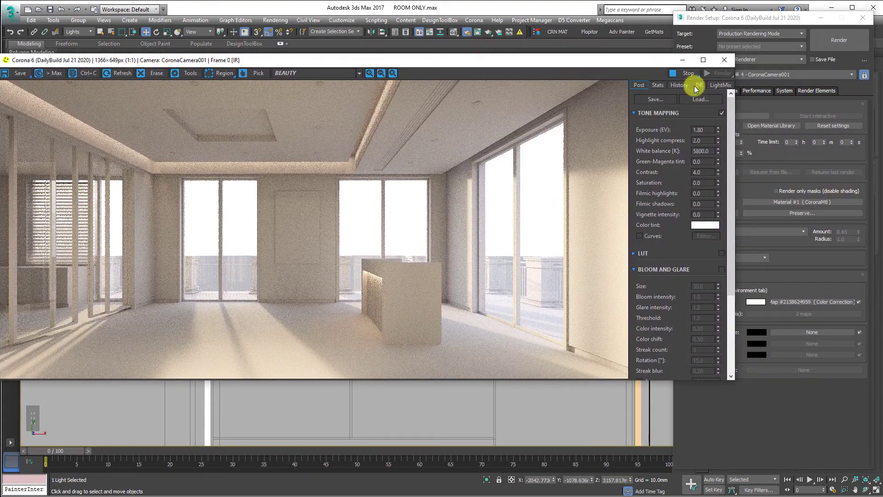
left_click(862, 17)
left_click(597, 69)
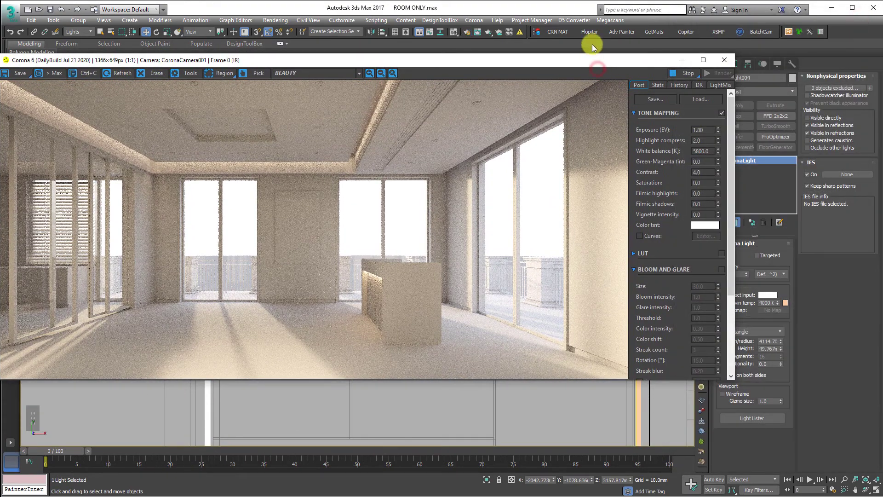
left_click_drag(567, 61, 575, 18)
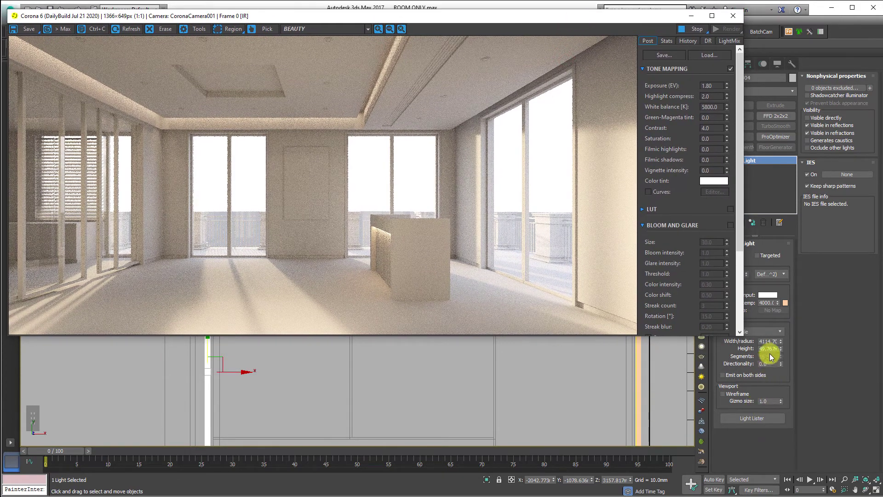
left_click_drag(743, 244, 686, 250)
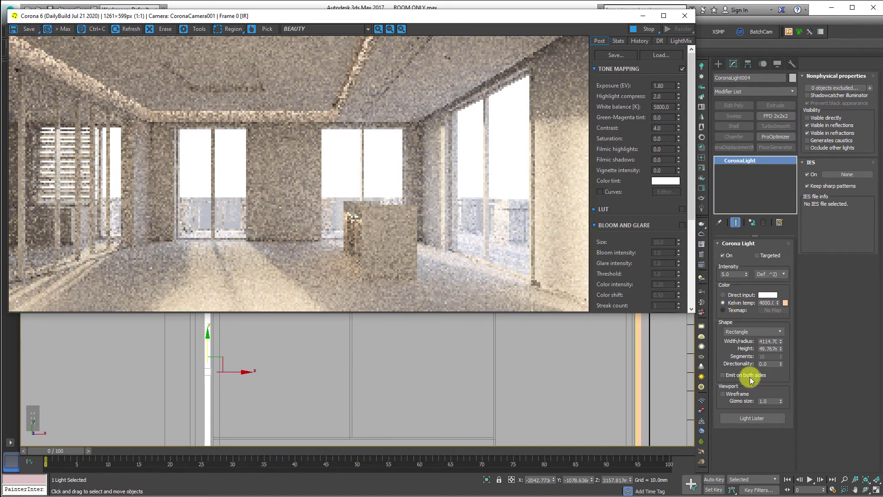
Make the cove strip light directly visible and examine the ceiling corner up close in the render
left_click(825, 118)
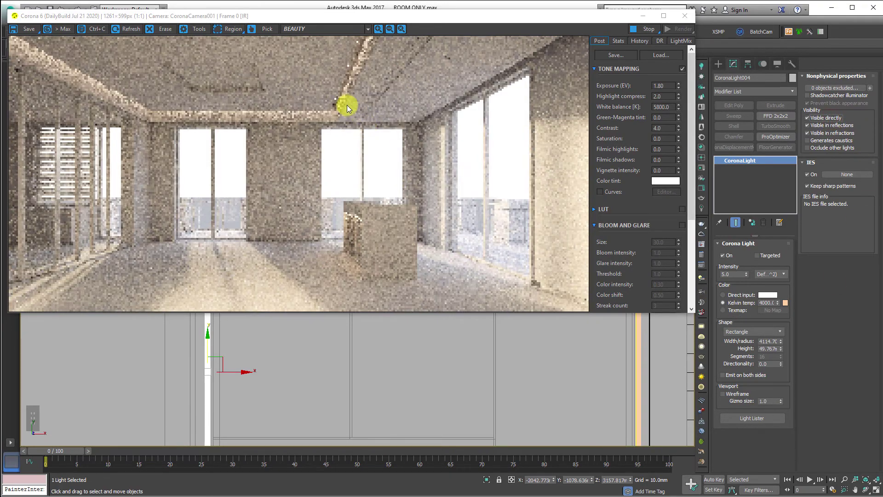
scroll(346, 91, "up", 3)
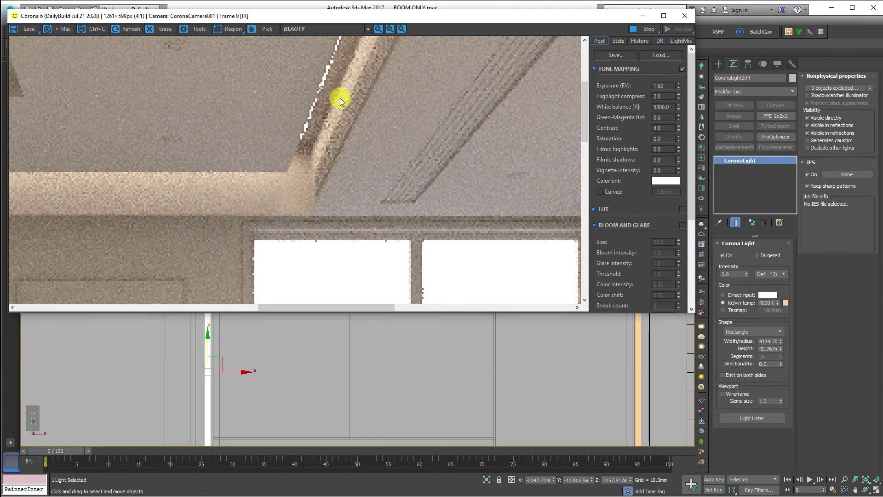
scroll(350, 97, "down", 3)
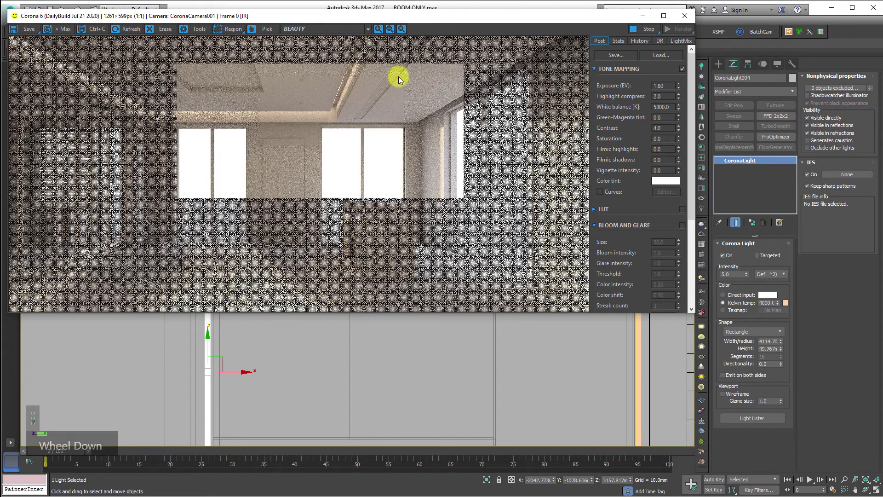
Make the cove strip light emit on both sides, with the frame buffer moved clear of the light's parameters
left_click_drag(398, 12, 453, 147)
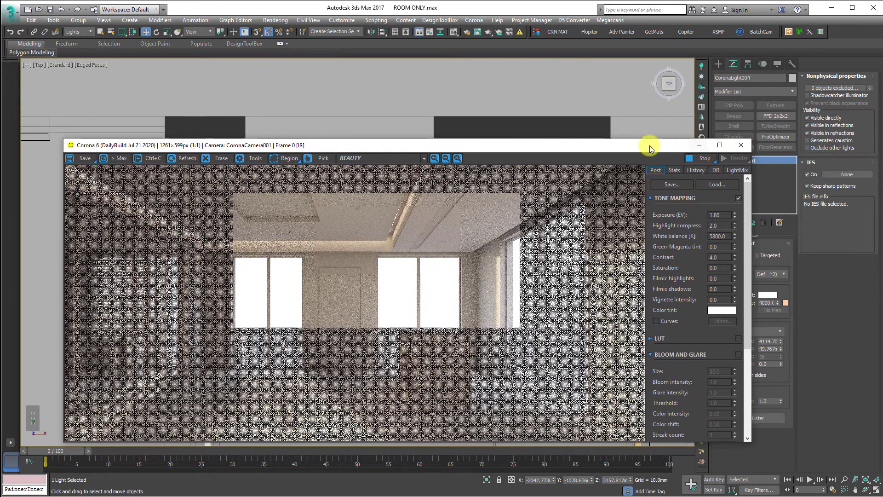
left_click_drag(650, 145, 598, 62)
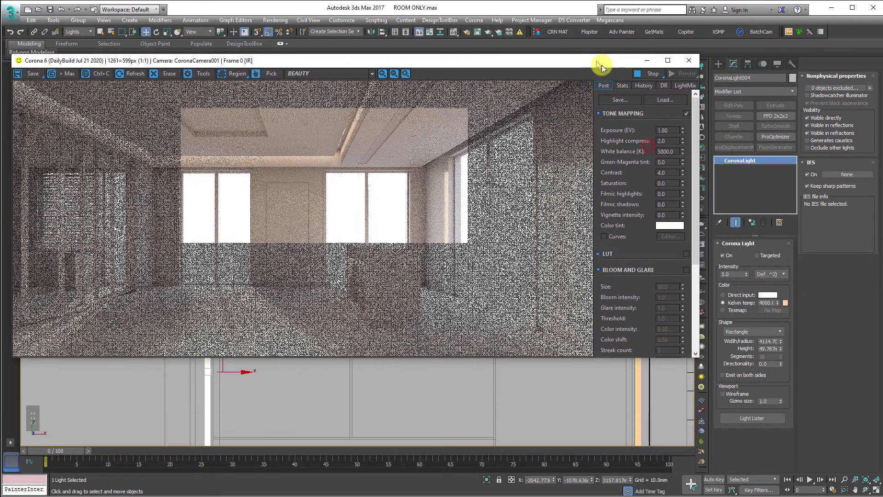
left_click(755, 378)
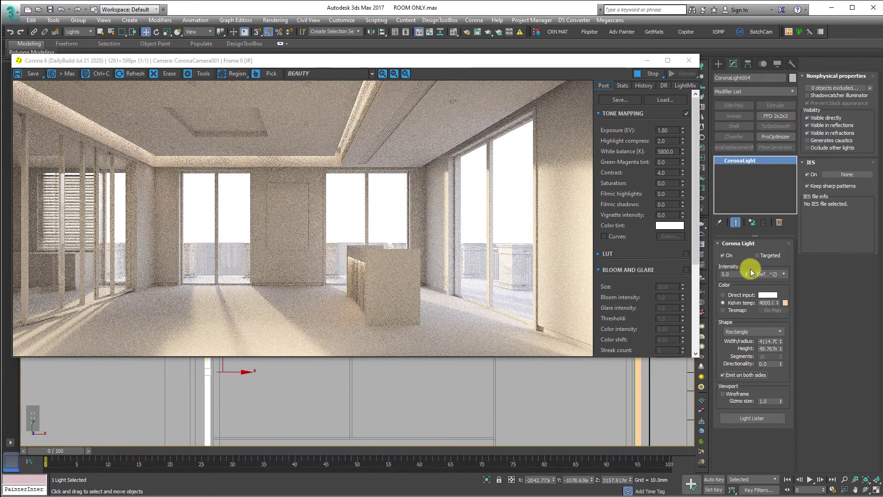
Warm the cove strip light's colour temperature, trying 3800 K before settling on 3500 K
double_click(769, 302)
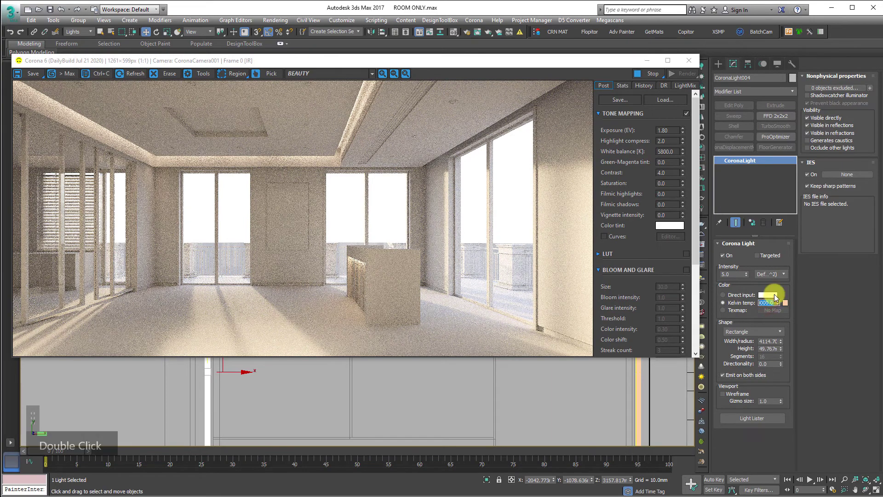
type("3800")
key("Return")
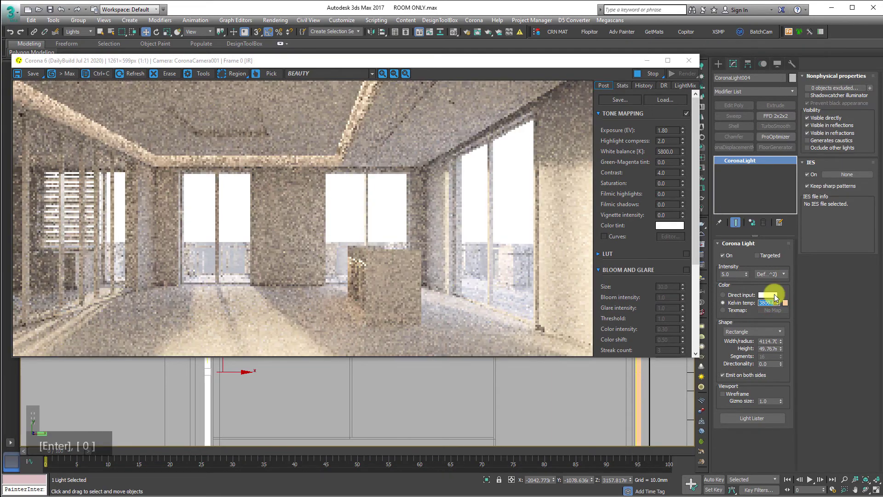
key("BackSpace")
type("3500")
key("Return")
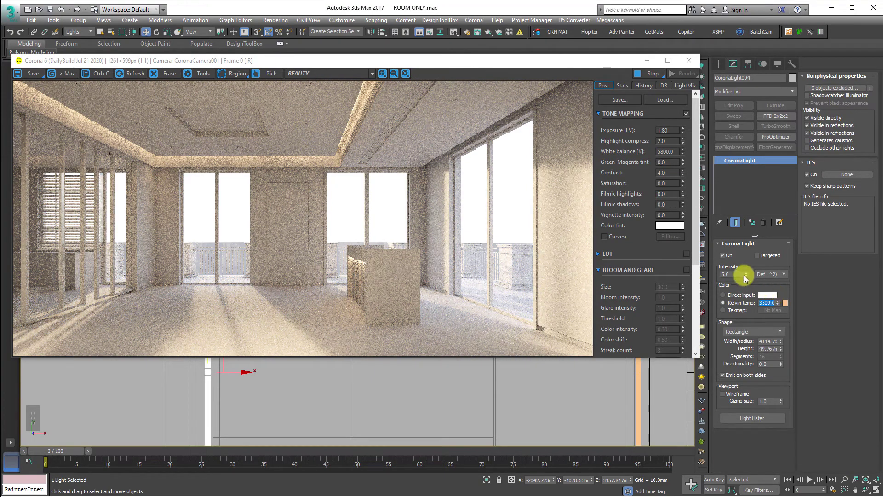
Close the frame buffer, view the room's balcony side from outside and activate the Corona light tool with AutoGrid enabled
left_click_drag(402, 57, 426, 47)
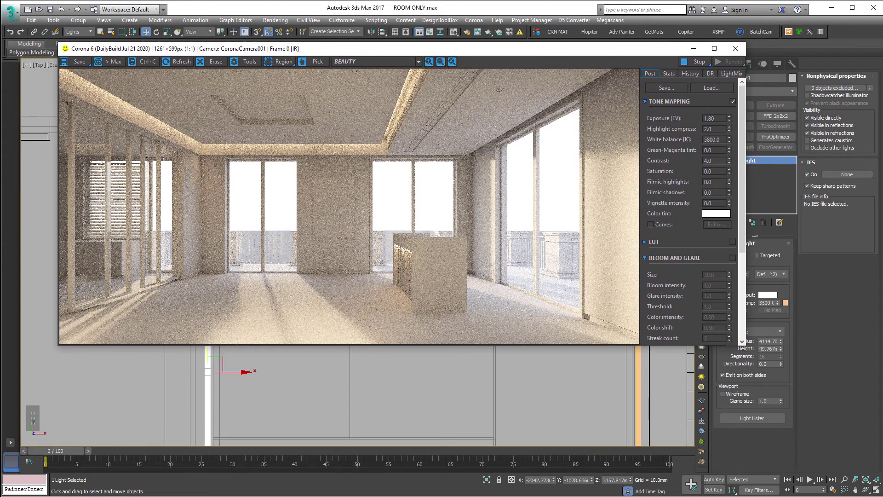
left_click(735, 48)
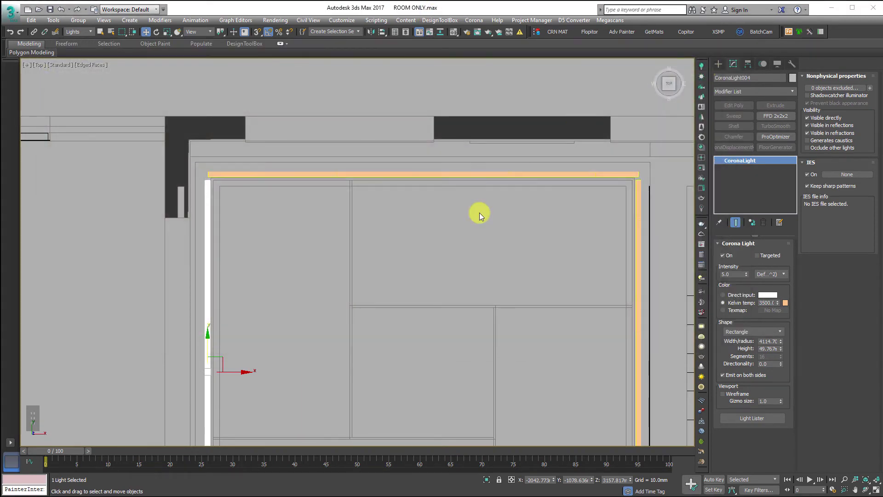
scroll(511, 271, "down", 5)
middle_click_drag(514, 275, 471, 339, "alt")
scroll(430, 252, "up", 5)
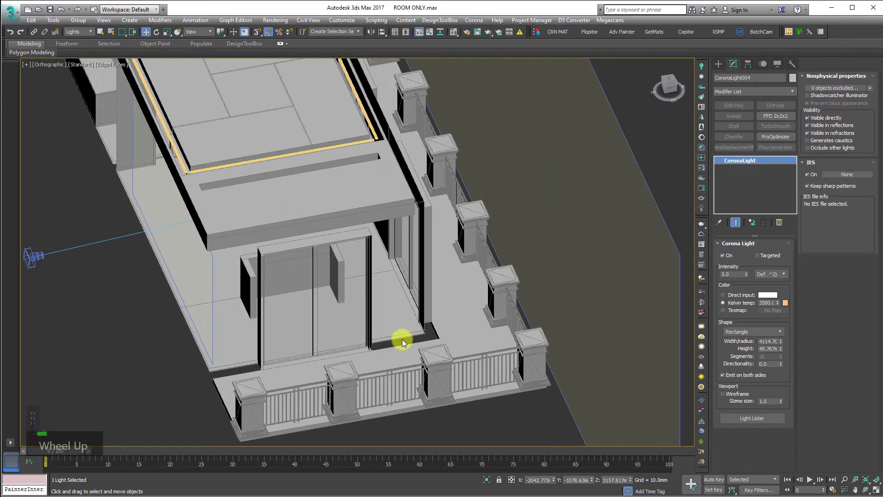
left_click(718, 63)
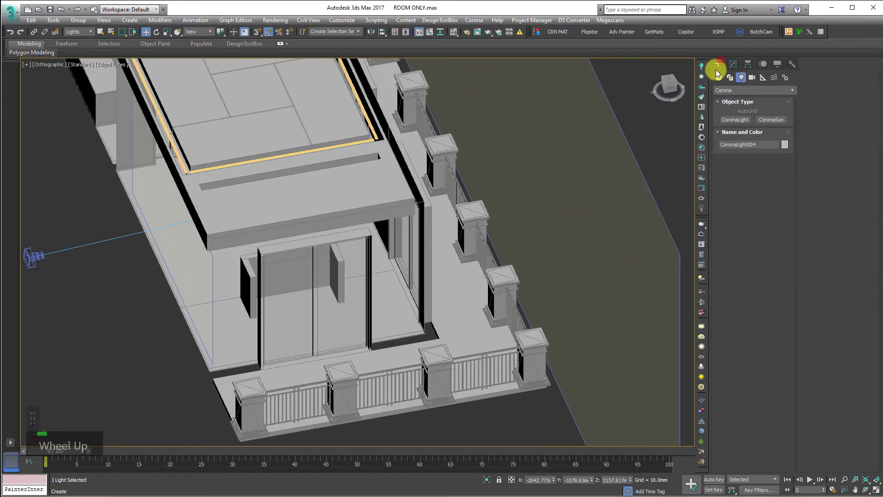
left_click(735, 120)
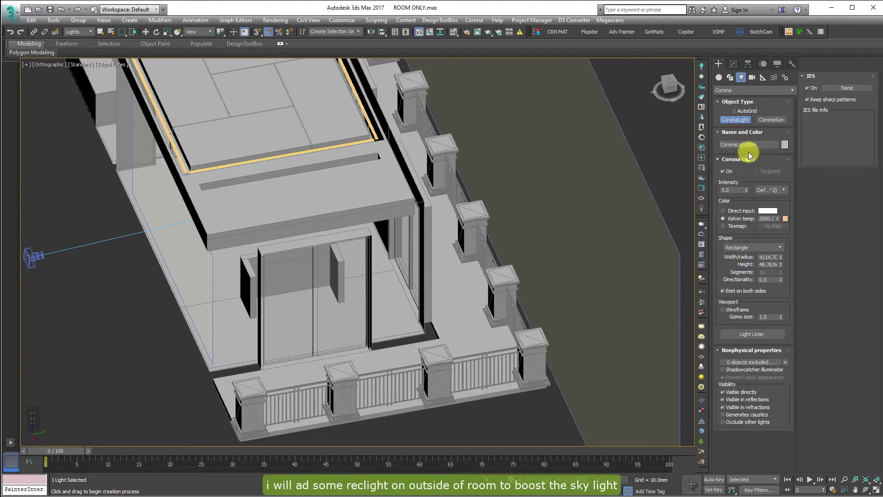
left_click(734, 111)
scroll(312, 345, "up", 1)
scroll(312, 345, "up", 3)
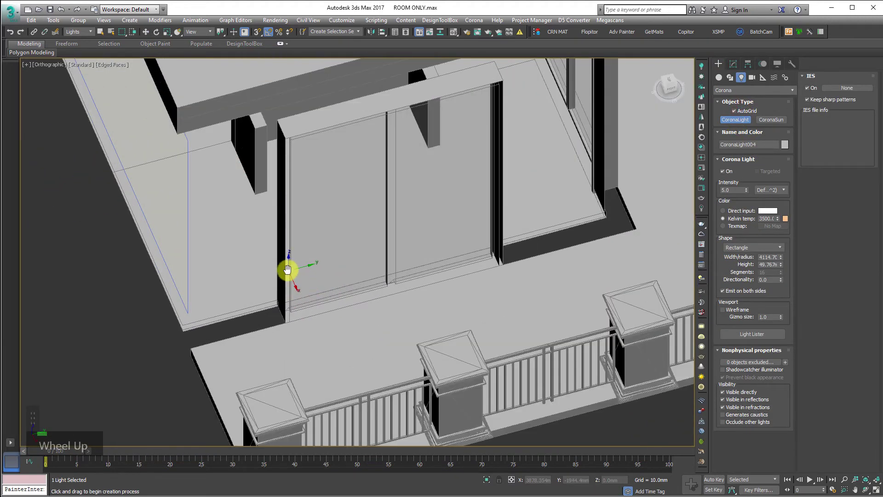
middle_click_drag(288, 270, 140, 144)
left_click_drag(166, 137, 403, 266)
right_click(409, 263)
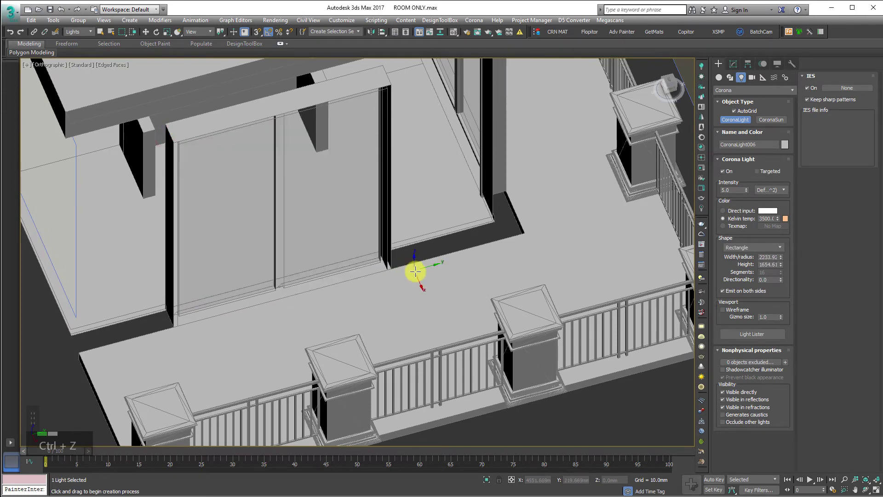
Draw a rectangular Corona light about 2411 by 2892 mm in the front view, covering the window behind the counter
scroll(418, 269, "down", 3)
key("z")
key("f")
scroll(473, 270, "down", 6)
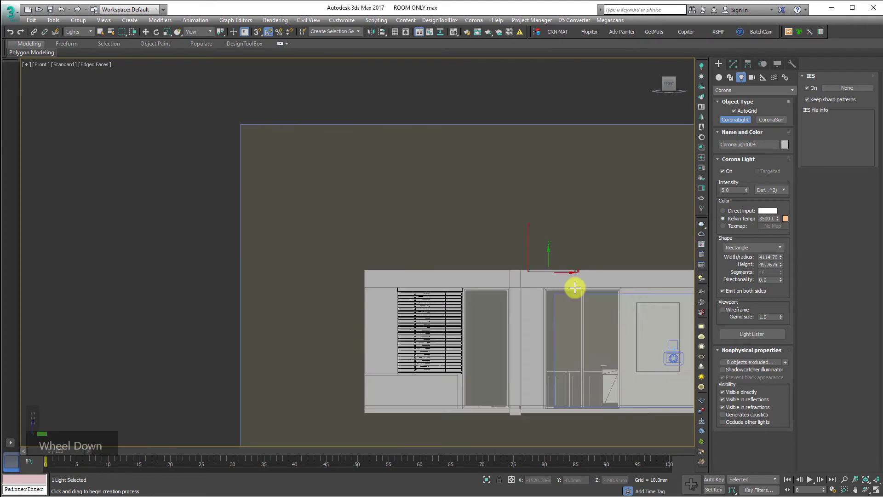
middle_click_drag(574, 288, 394, 269)
scroll(414, 267, "up", 4)
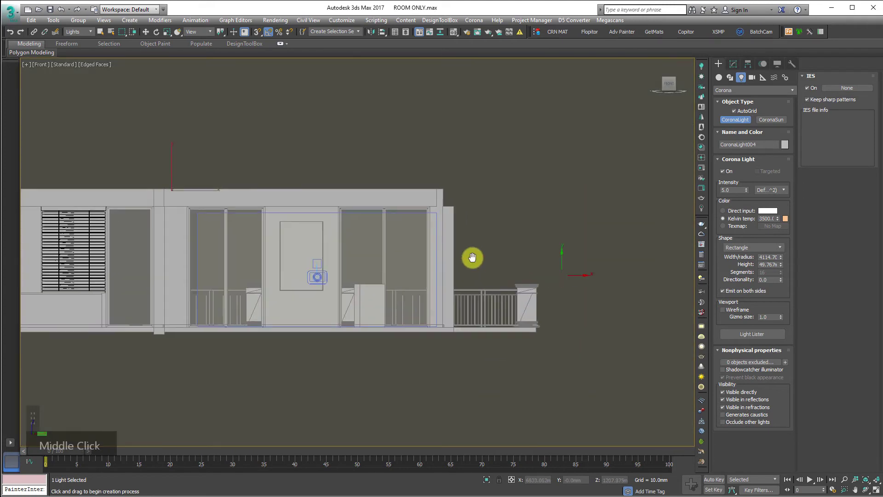
middle_click_drag(473, 256, 322, 178)
scroll(228, 180, "up", 2)
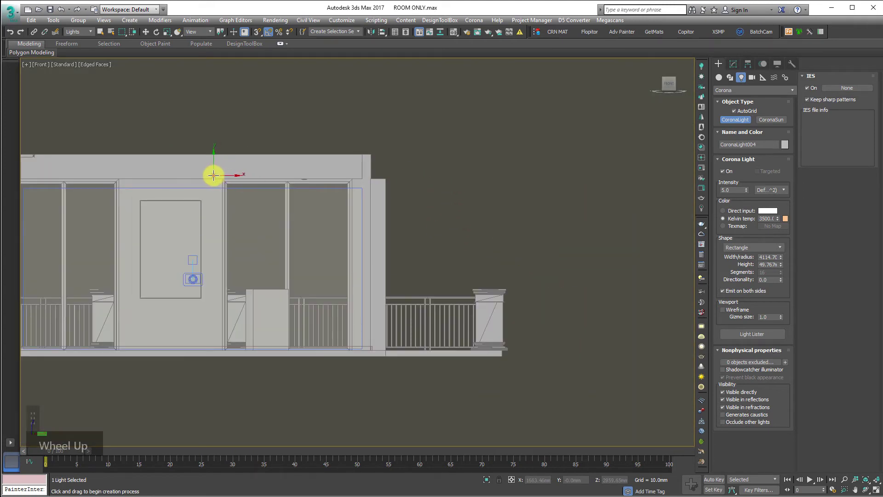
left_click_drag(213, 174, 361, 354)
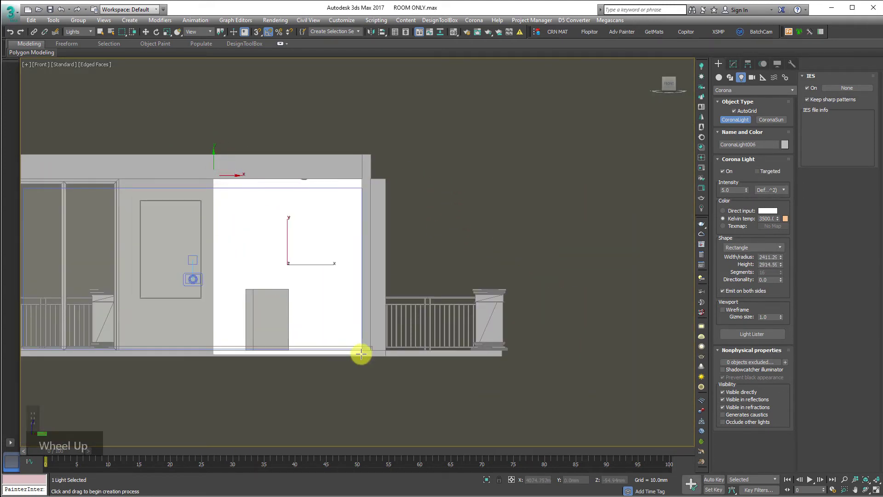
Move the new light out of the building to a spot beyond the balcony railing
middle_click_drag(361, 345, 361, 306, "alt")
key("alt+w")
scroll(348, 308, "up", 3)
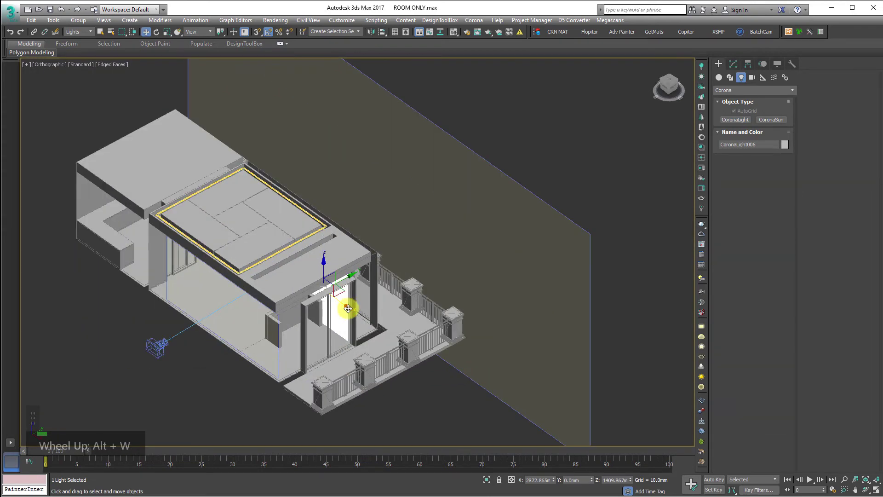
left_click_drag(348, 308, 460, 396)
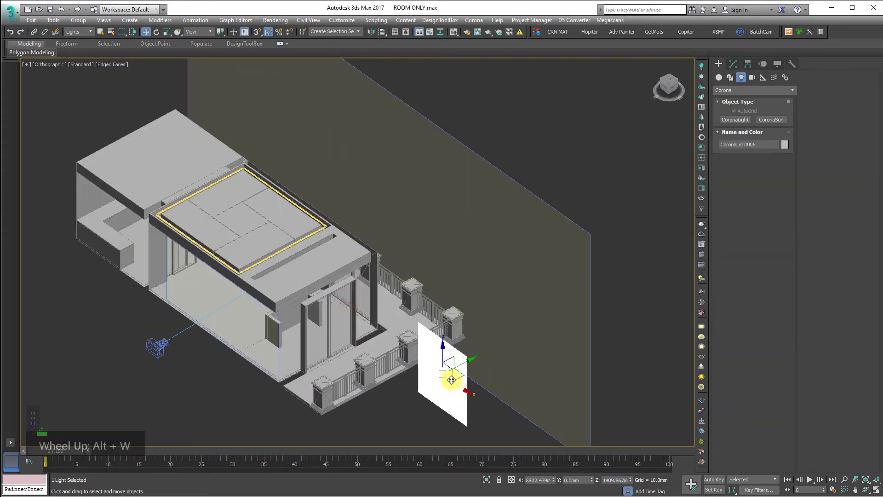
Rotate the outdoor light 90° about the vertical axis in the top view and turn off its emission on both sides
key("t")
scroll(428, 295, "down", 3)
key("e")
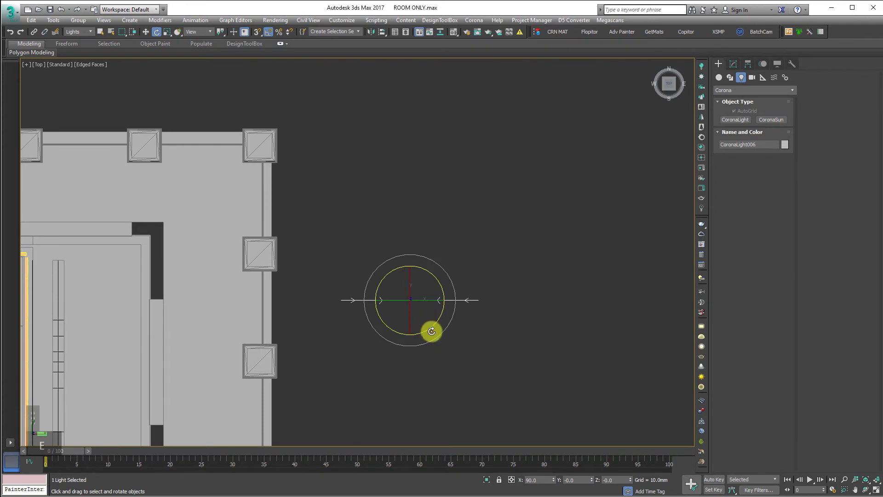
left_click_drag(432, 332, 448, 303)
left_click(733, 63)
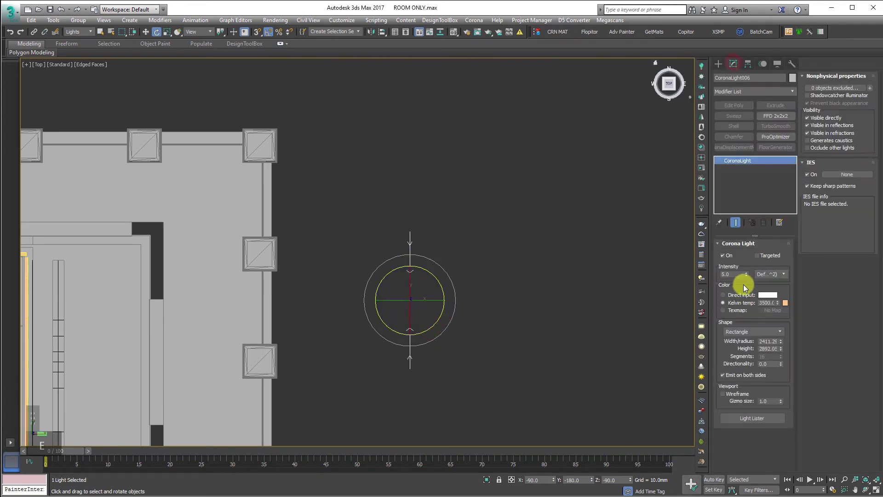
left_click(746, 375)
middle_click_drag(412, 300, 455, 206)
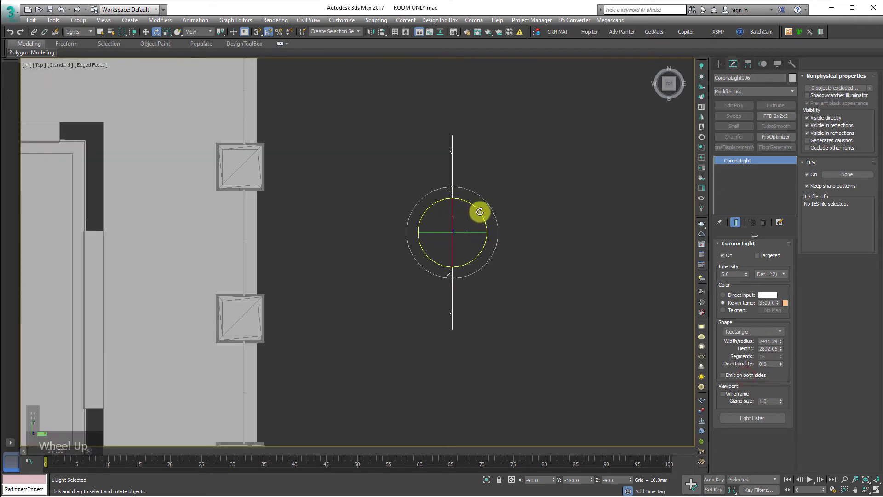
Move the outdoor light closer to the building and slide it sideways in front of the balcony's glass doors
key("w")
middle_click_drag(405, 156, 322, 263, "alt")
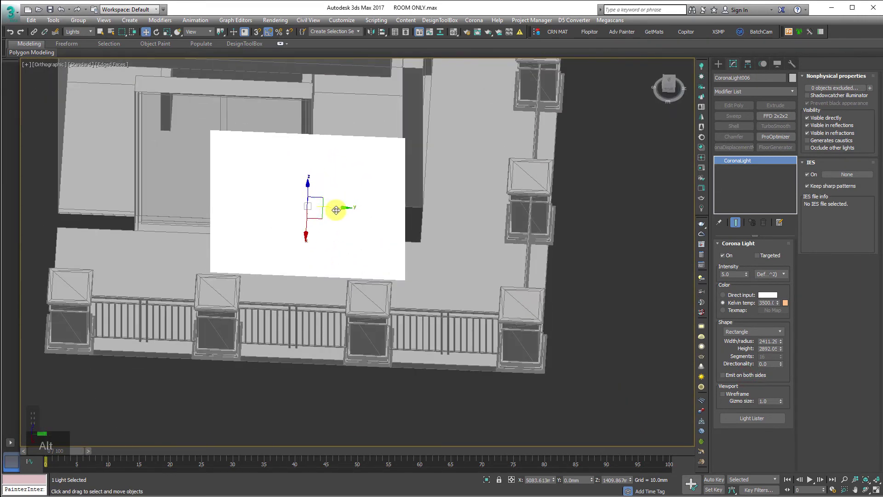
left_click_drag(336, 210, 257, 203)
middle_click_drag(256, 203, 324, 162, "alt")
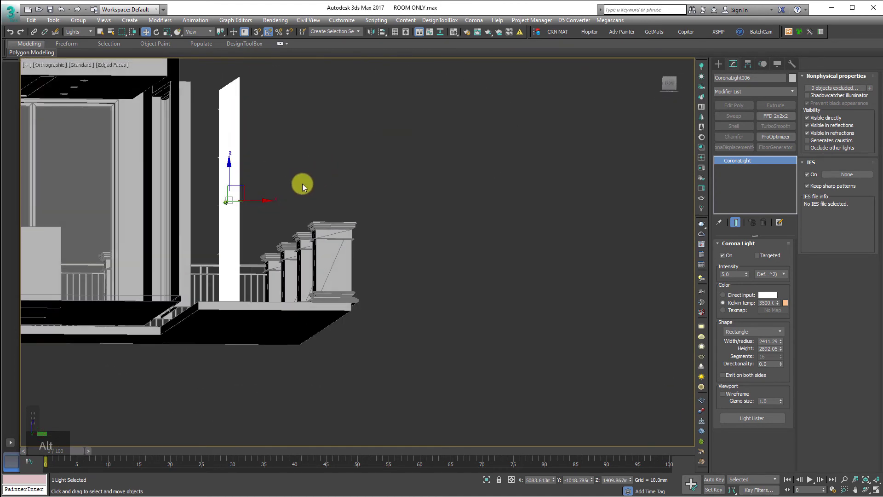
Reduce the outdoor light's height to about 1995 mm
key("r")
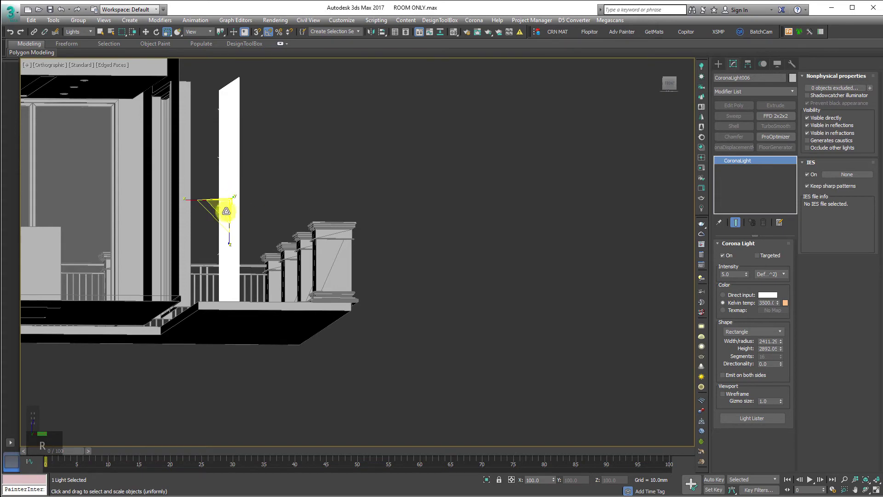
middle_click_drag(227, 212, 256, 237, "alt")
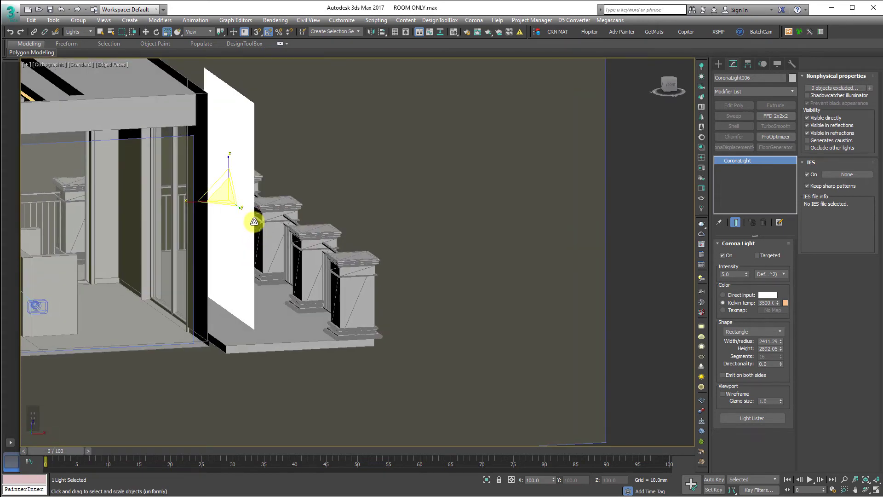
middle_click_drag(263, 229, 449, 213, "alt")
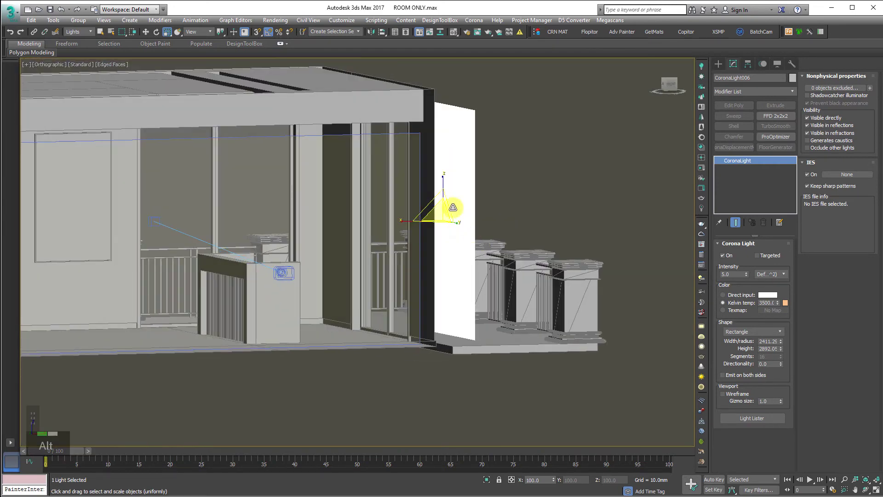
left_click_drag(780, 342, 782, 357)
key("ctrl+z")
key("ctrl+z")
key("ctrl+z")
key("ctrl+z")
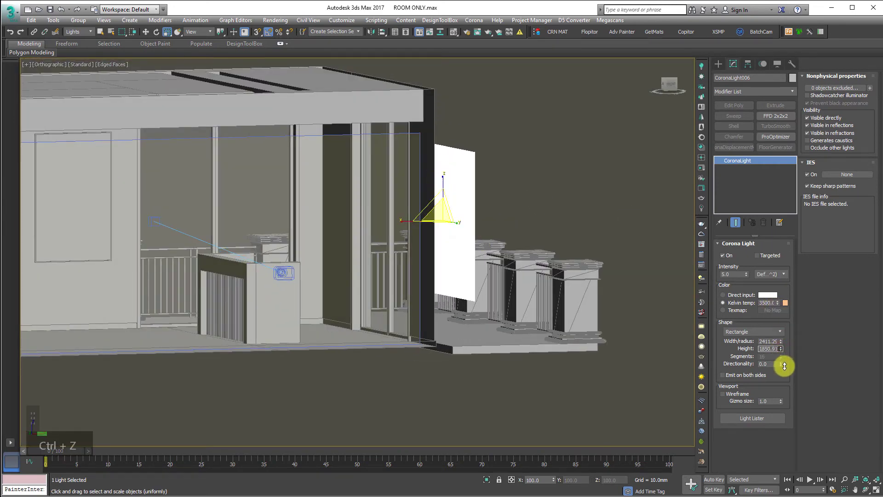
Set the outdoor light's colour temperature to 6500 K and its intensity to 2.0
double_click(771, 302)
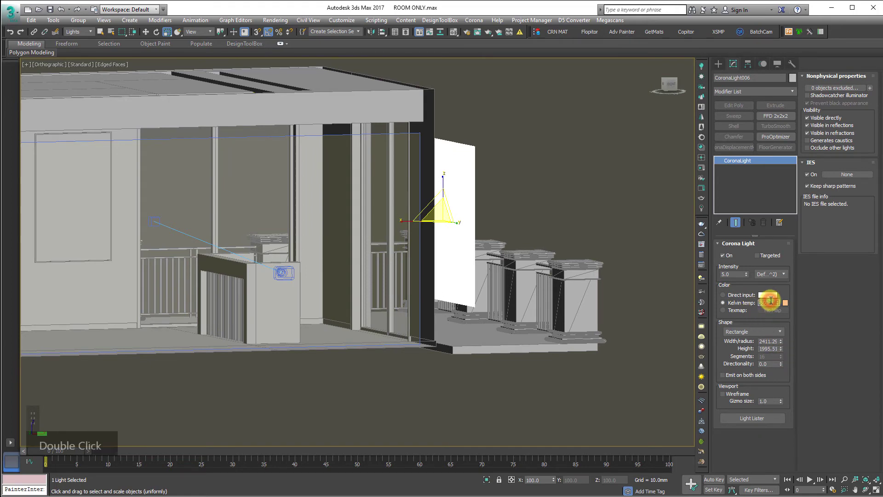
type("6500")
key("Return")
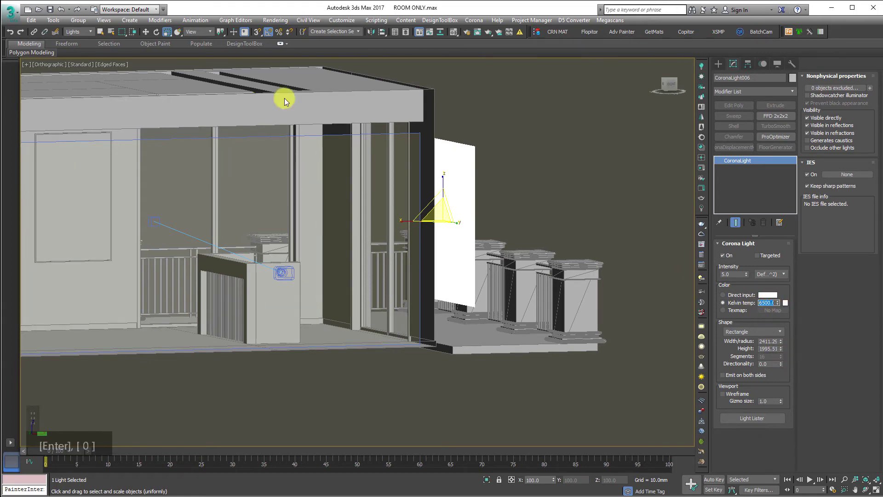
double_click(737, 273)
type("2")
key("Return")
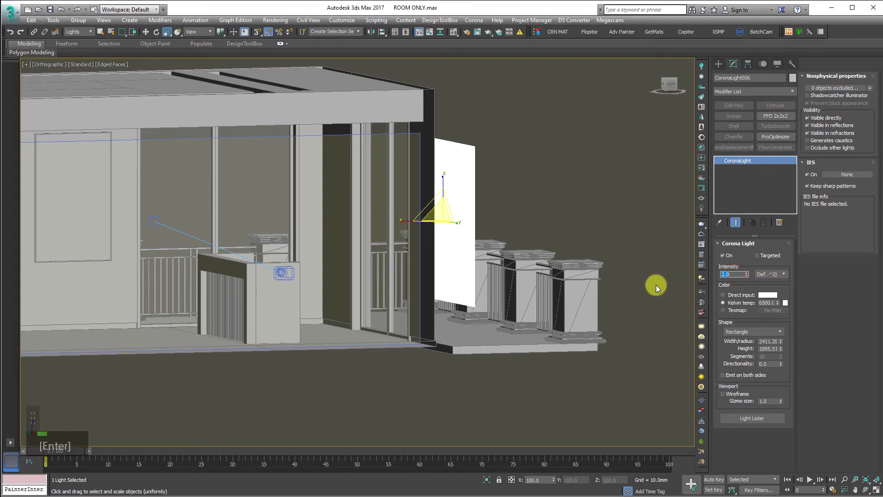
Hide the outdoor light from direct view, reflections and refractions, and restart the interactive render from the camera view
left_click(822, 118)
left_click(823, 125)
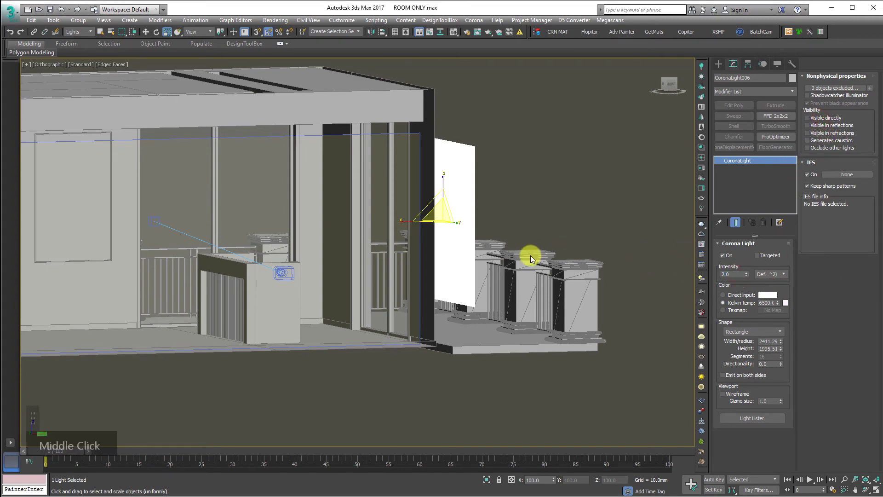
key("c")
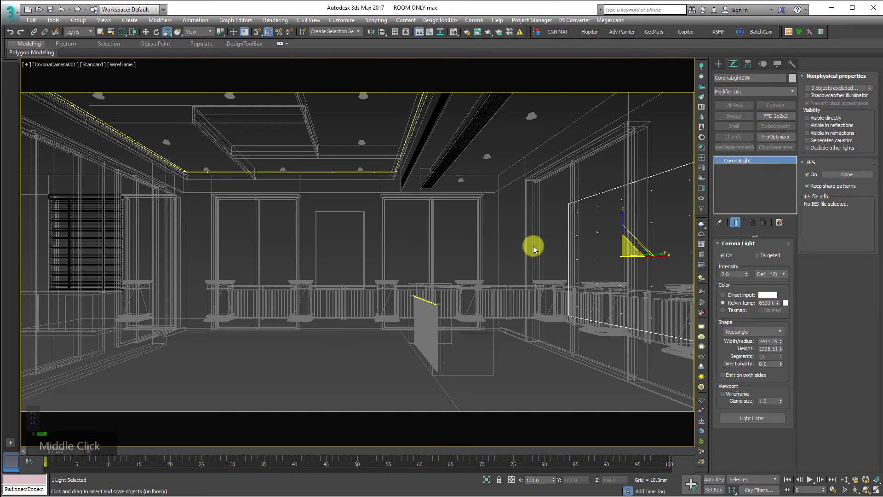
left_click(701, 167)
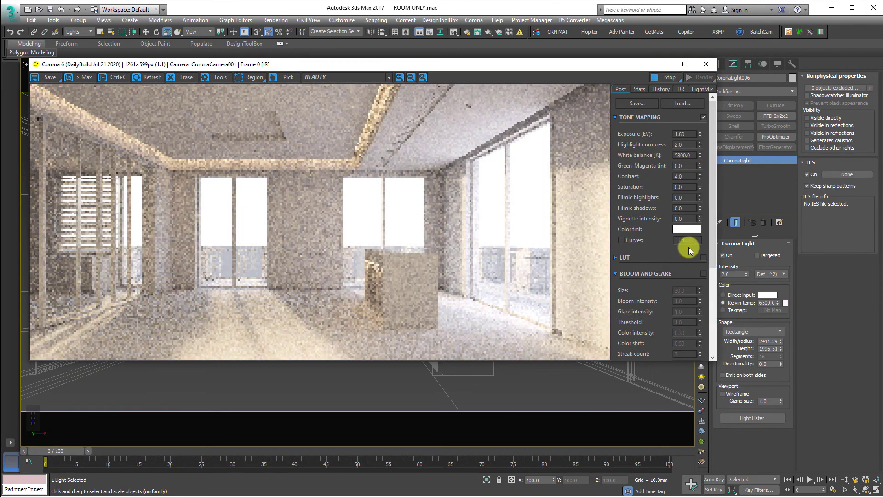
Lower the outdoor light's intensity to 1.0
double_click(728, 274)
type("1")
key("Return")
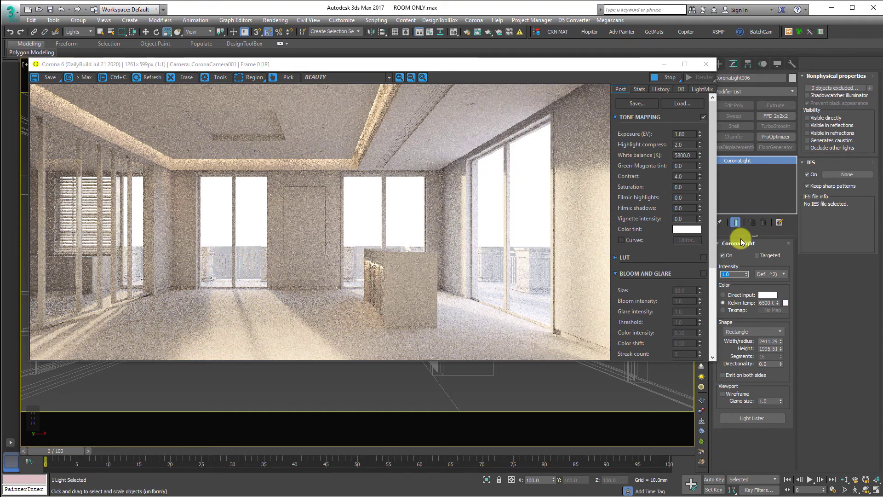
Set the outdoor light's intensity to 0.5, and stop the interactive render and close its window
type("0.5")
key("Return")
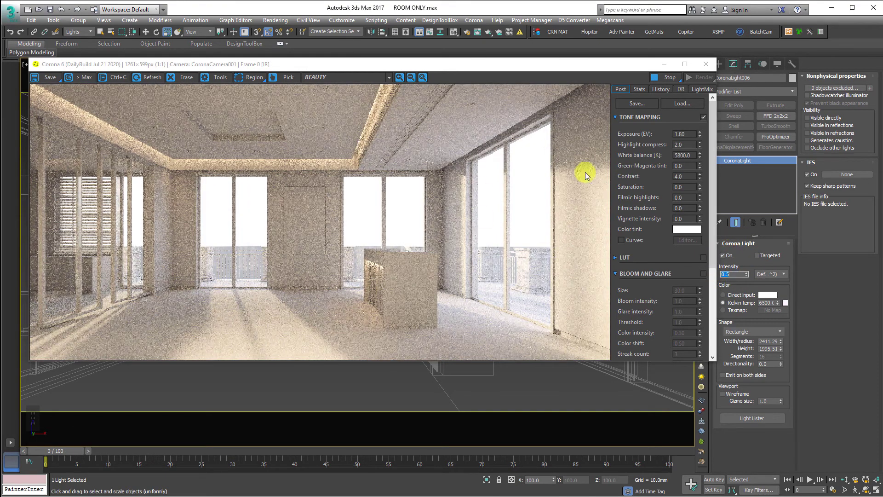
left_click(663, 79)
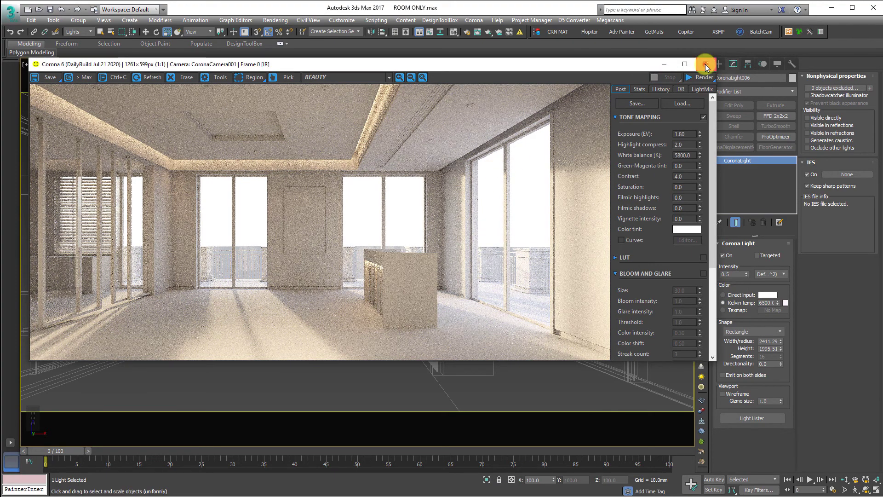
left_click(705, 64)
Set the HDRI map's environment rotation to 150 degrees and restart the interactive render
key("m")
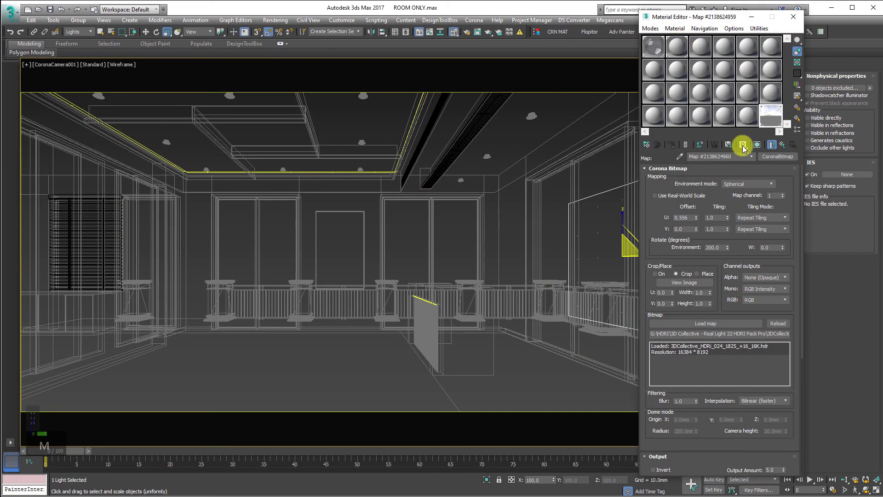
double_click(713, 247)
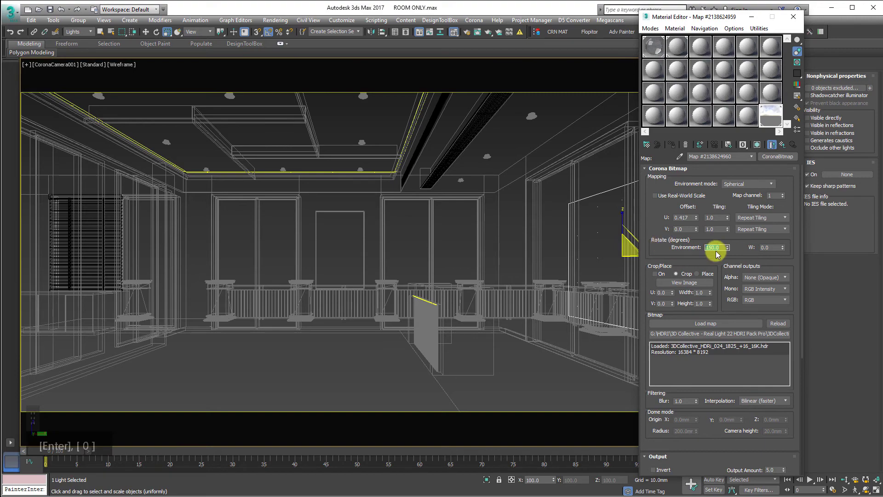
left_click_drag(710, 26, 590, 24)
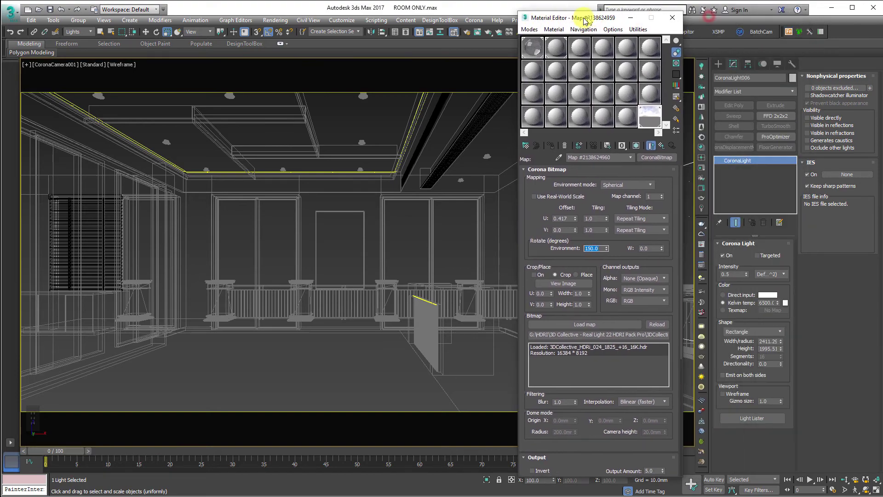
left_click(702, 168)
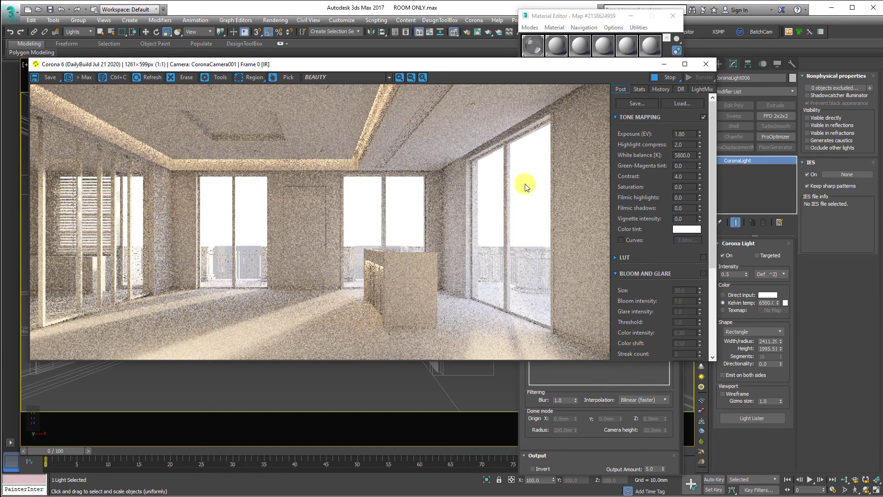
Try an HDRI environment rotation of 160 degrees, settle on 155 degrees, and close the material editor and the render window
left_click(575, 17)
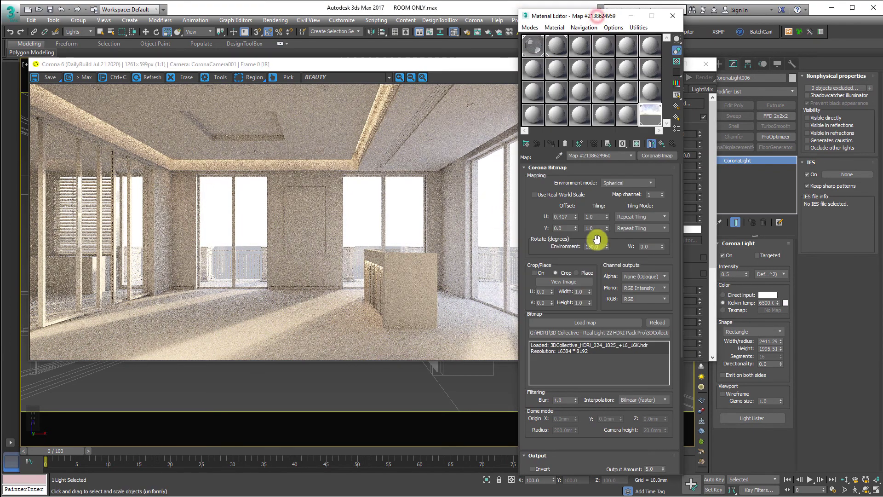
double_click(592, 247)
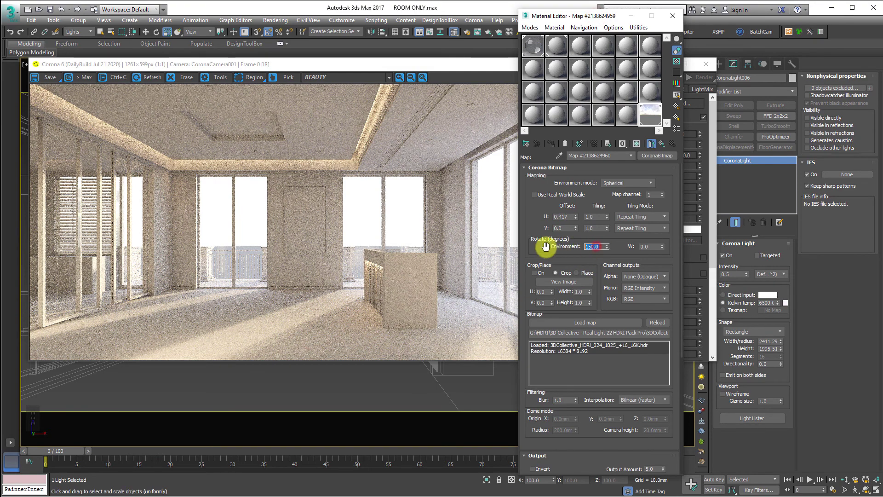
type("160")
key("Return")
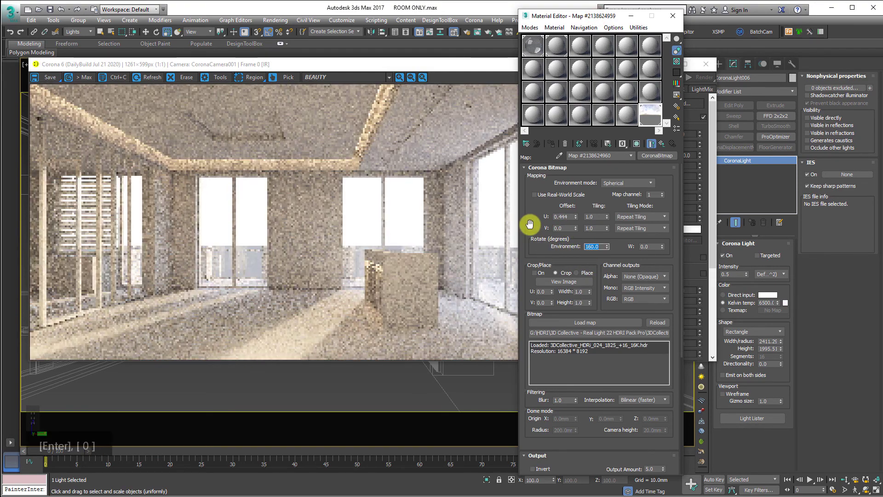
type("155")
key("Return")
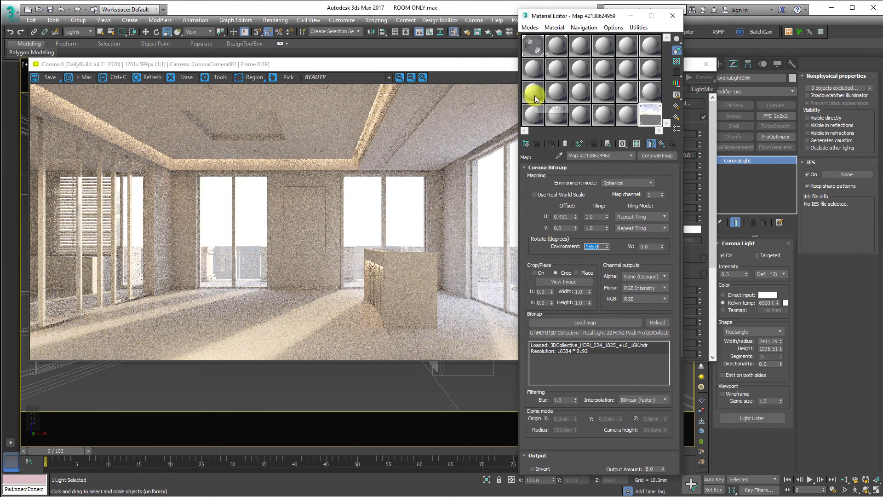
left_click(473, 64)
left_click(673, 15)
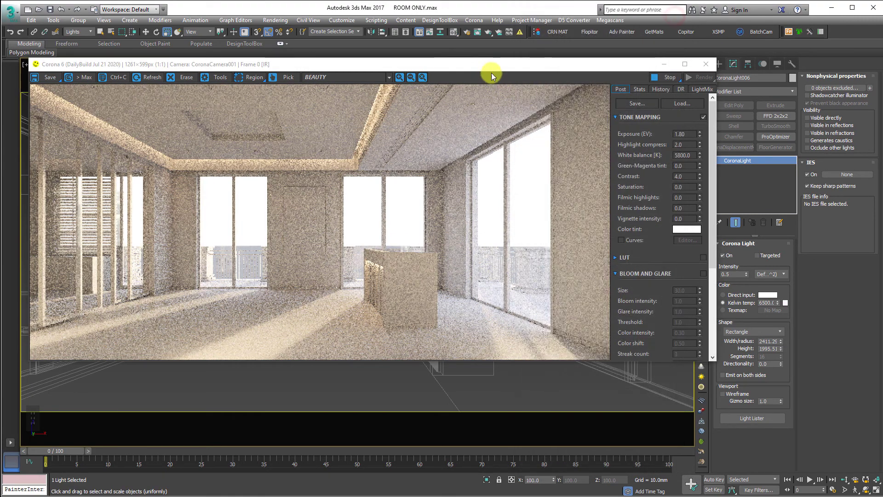
left_click_drag(491, 64, 574, 57)
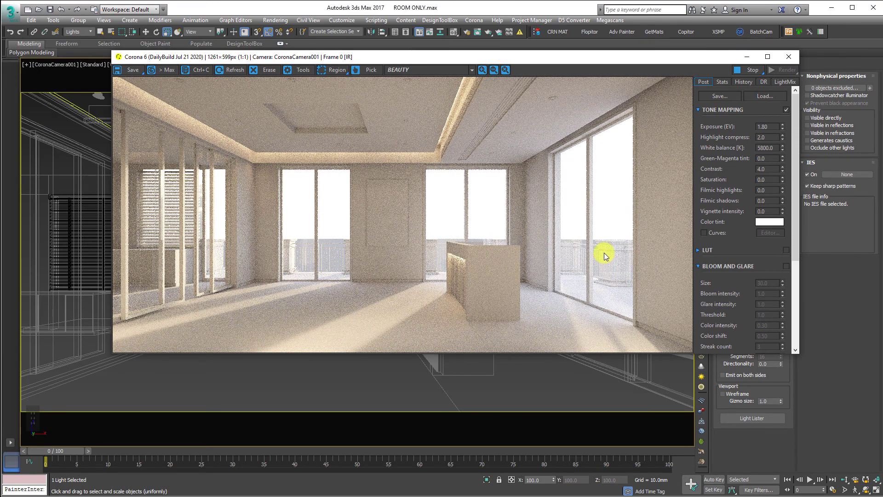
left_click(788, 57)
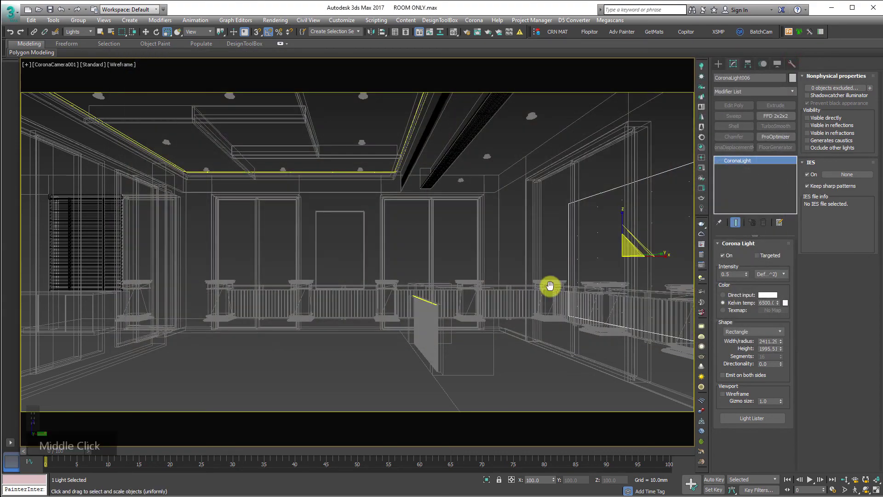
In the top view, clone the outdoor light in front of the rear wall's first window and rotate it parallel to that wall
key("t")
scroll(551, 286, "down", 5)
key("w")
scroll(513, 261, "up", 3)
left_click_drag(529, 286, 476, 154, "shift")
key("Return")
key("e")
left_click_drag(479, 198, 506, 169)
Create two more instances of the rotated light along the rear wall, one outside each remaining window opening
key("w")
middle_click_drag(473, 155, 497, 205)
mouse_move(497, 205)
left_mouse_down()
mouse_move(454, 184)
mouse_move(450, 194)
mouse_move(291, 213)
left_mouse_up()
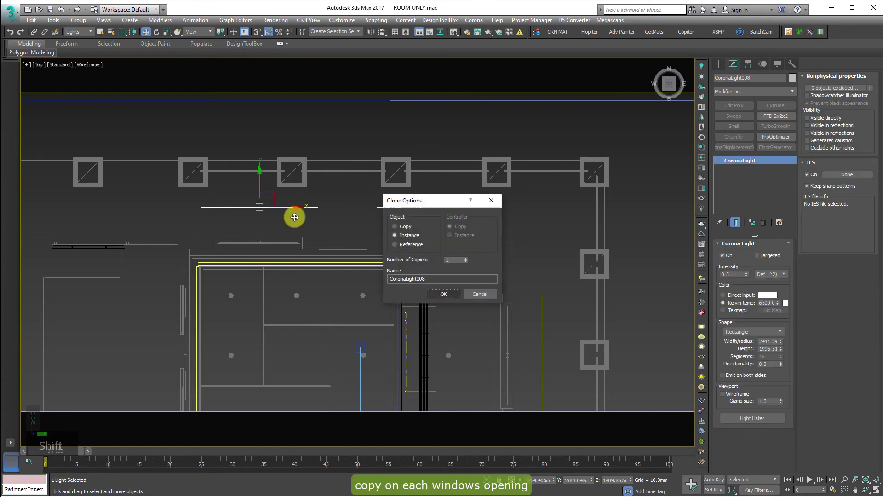
key("Return")
middle_click_drag(295, 219, 429, 220)
left_click_drag(421, 211, 276, 208, "shift")
key("Return")
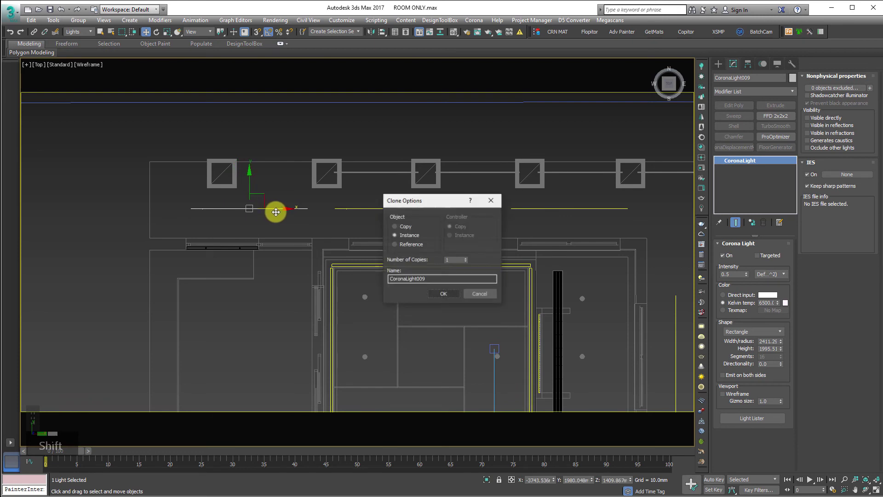
left_click(443, 292)
Scale the middle rear light to about 77% along X and slightly narrow the light outside the neighbouring window towards the room's corner
scroll(433, 221, "up", 2)
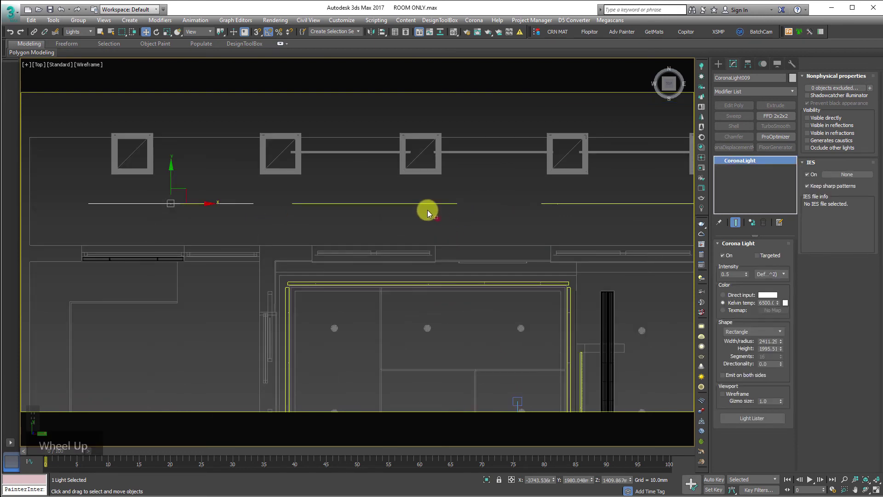
left_click(427, 203)
key("r")
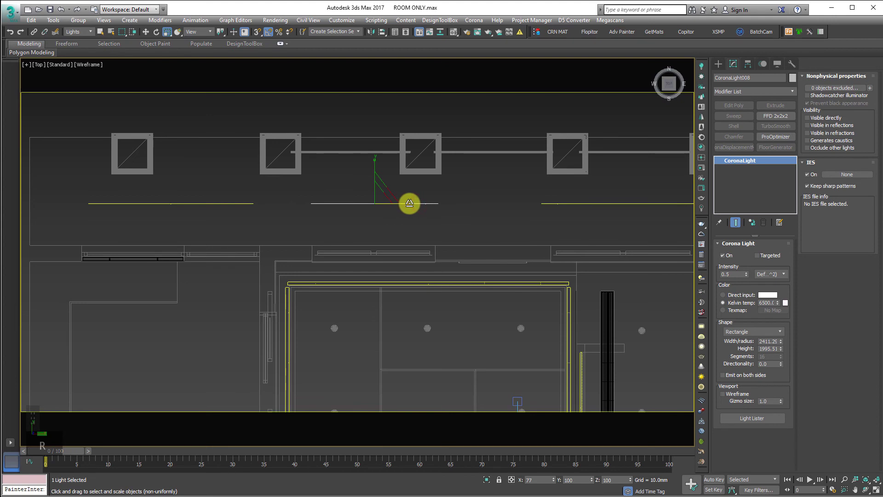
middle_click_drag(410, 203, 239, 189)
left_click(510, 189)
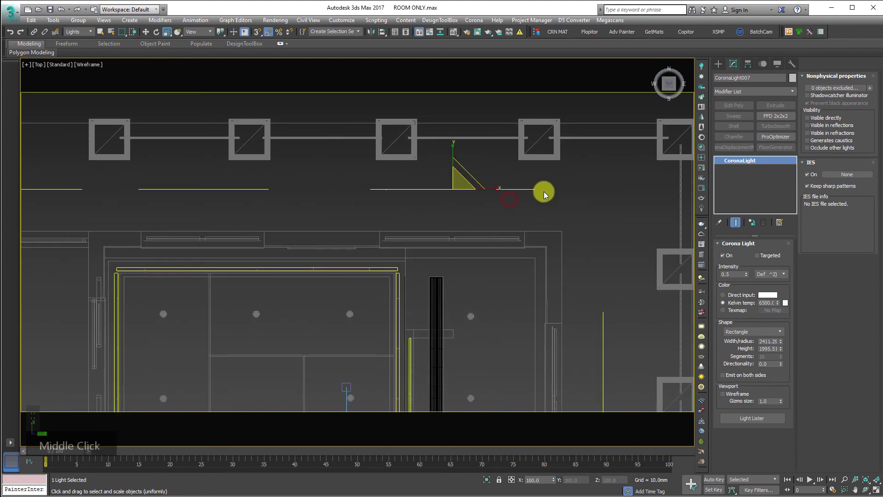
left_click_drag(497, 189, 488, 187)
Shift the side window's outdoor light about 85 mm along its wall, shorten it slightly to suit the opening, and deselect it
key("w")
scroll(585, 260, "down", 2)
middle_click_drag(585, 260, 466, 181)
left_click(482, 254)
key("w")
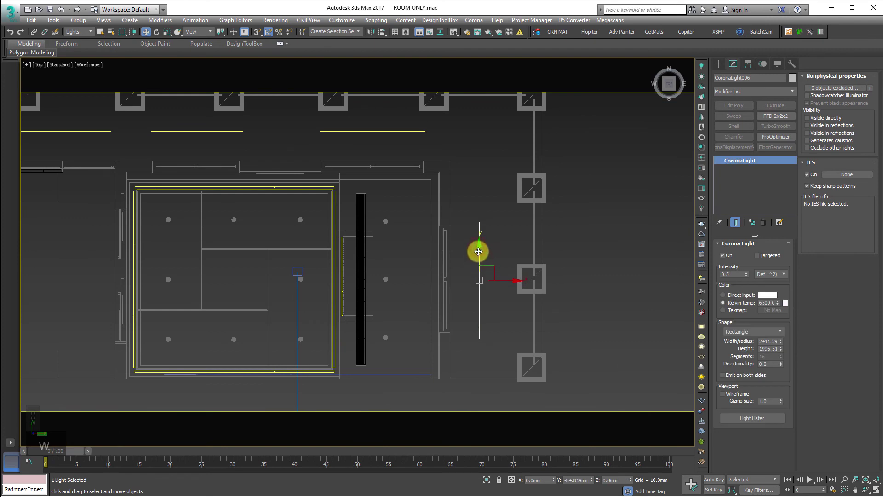
key("r")
left_click(472, 199)
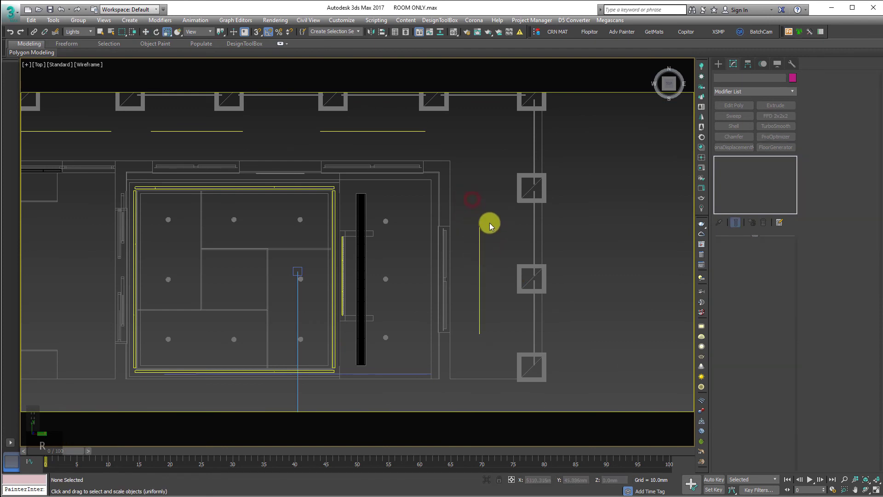
Save the scene and restart the interactive render from the camera view
scroll(492, 270, "down", 2)
key("c")
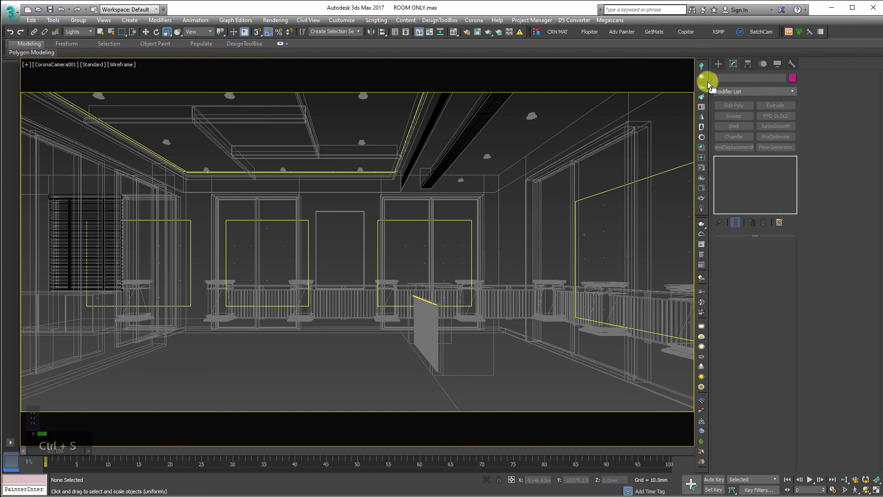
left_click(701, 167)
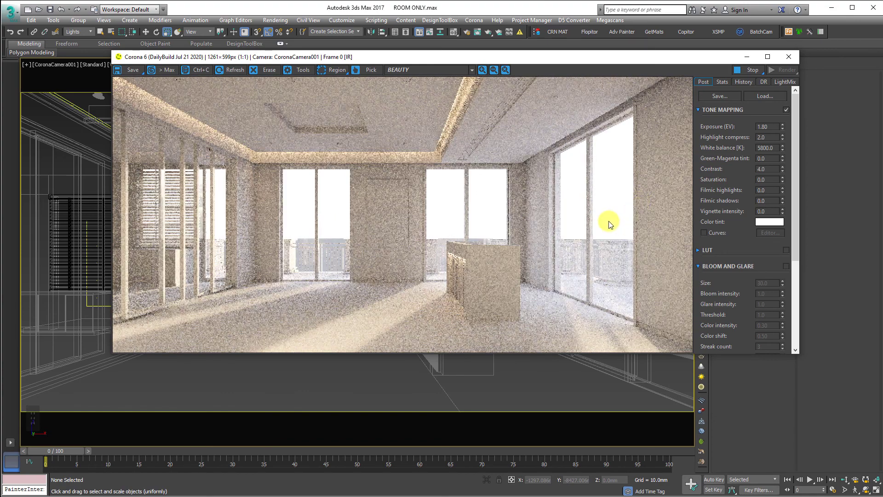
Set the render's exposure to 2.0 and its highlight compression to 3.0 after trying 4.0
type("2")
key("Return")
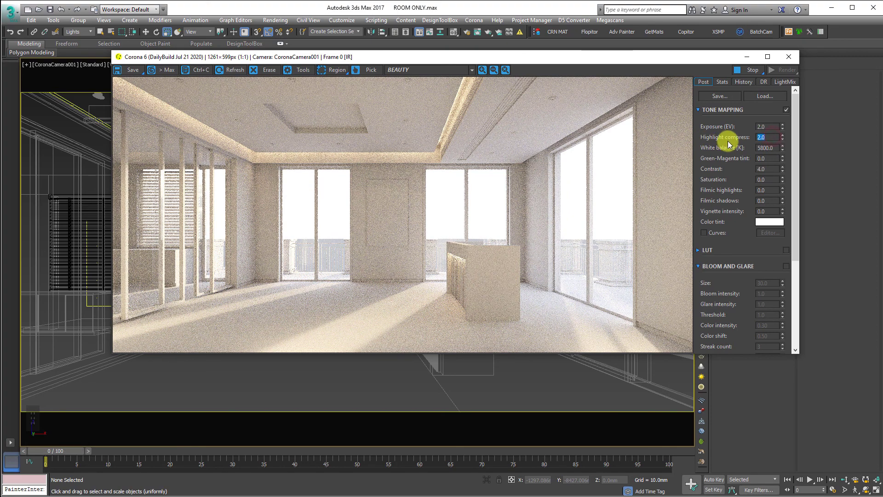
type("4")
key("Return")
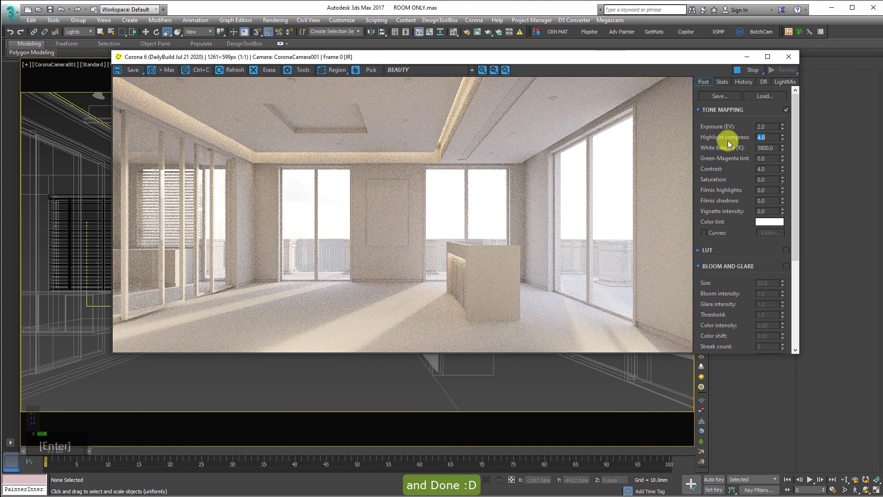
type("3")
key("Return")
Stop the interactive render and close the frame buffer
left_click_drag(666, 56, 591, 98)
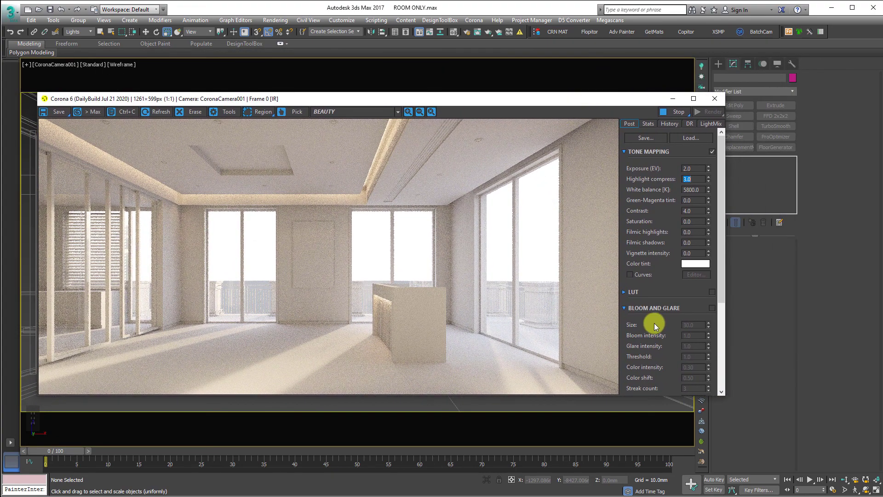
left_click(675, 110)
left_click(716, 99)
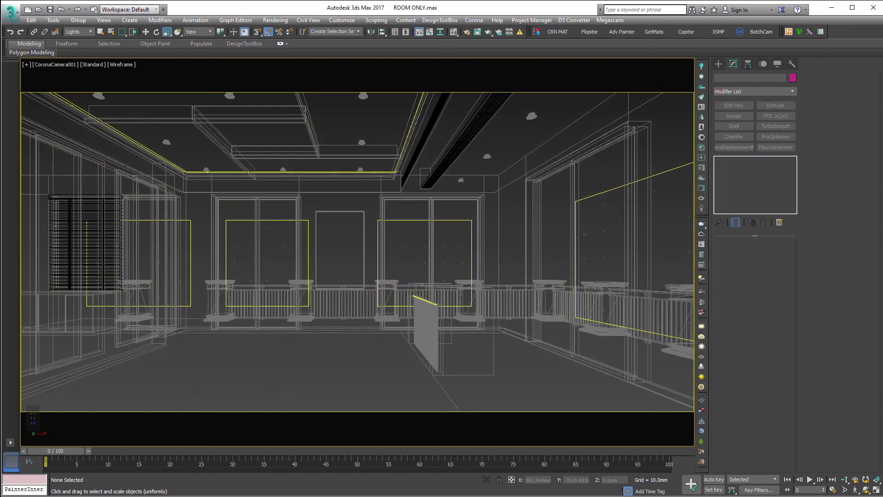